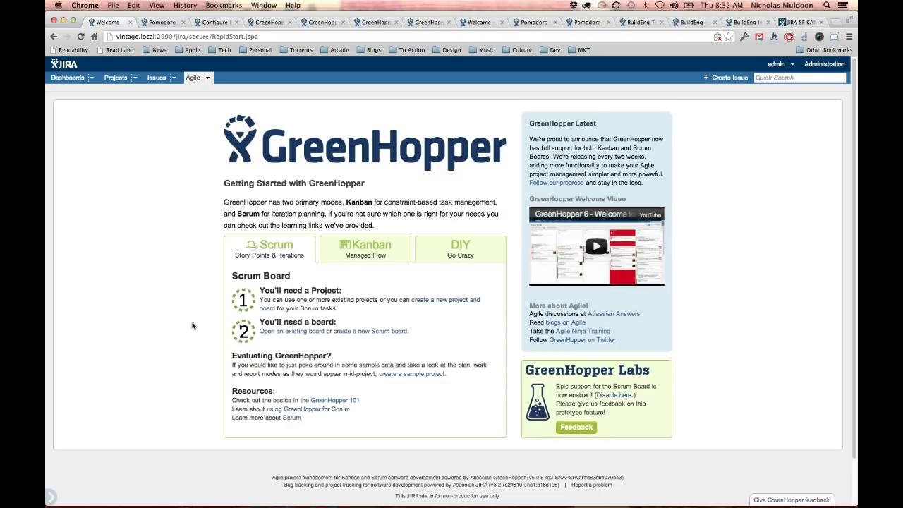
Create a new sprint on the Pomodoro Web Client board and include backlog stories PWC-1 through PWC-8.
{"action": "key", "text": "super+alt+Right"}
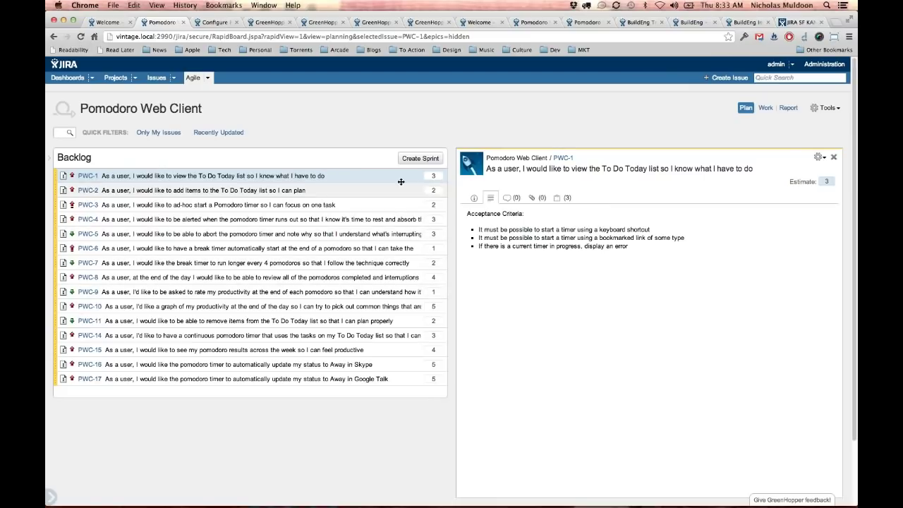
{"action": "left_click", "coordinate": [411, 160]}
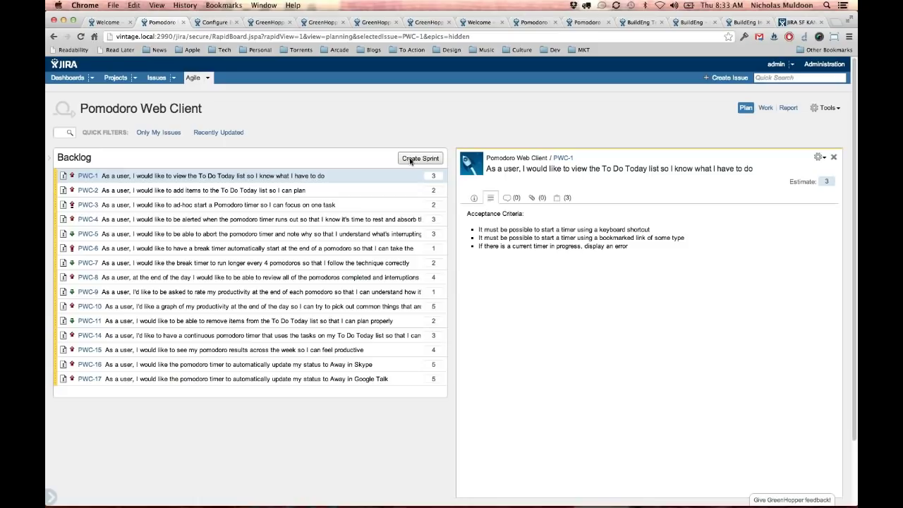
{"action": "left_click_drag", "start_coordinate": [271, 197], "coordinate": [268, 332]}
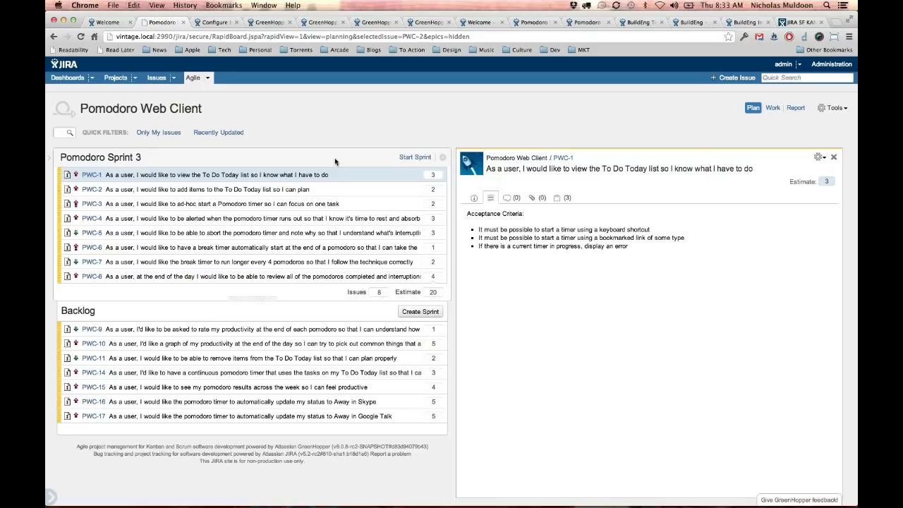
Add a fourth acceptance criterion, "abc", to the description of story PWC-3.
{"action": "key", "text": "j"}
{"action": "key", "text": "j"}
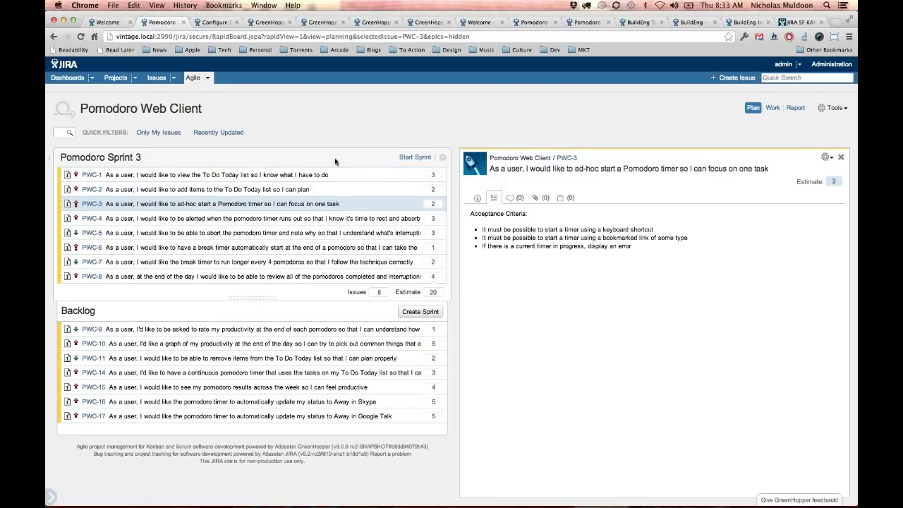
{"action": "left_click", "coordinate": [519, 244]}
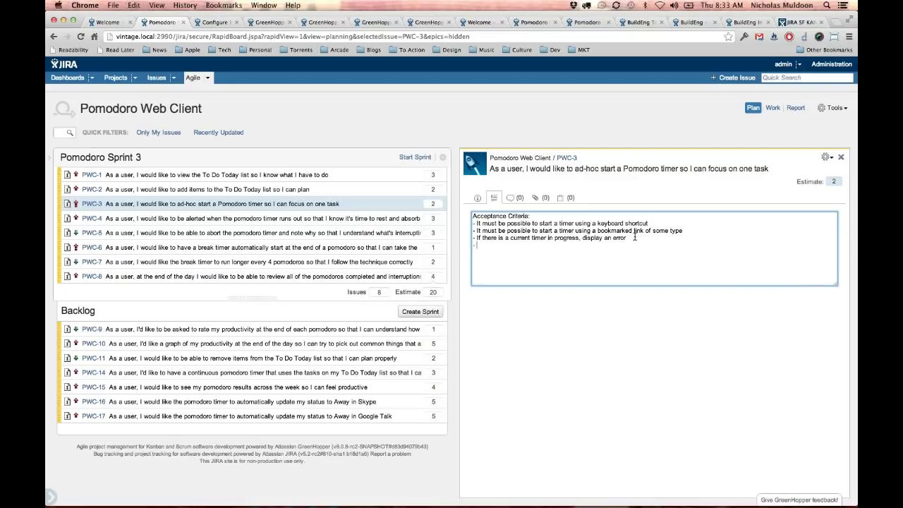
{"action": "type", "text": "- abc"}
{"action": "left_click", "coordinate": [688, 367]}
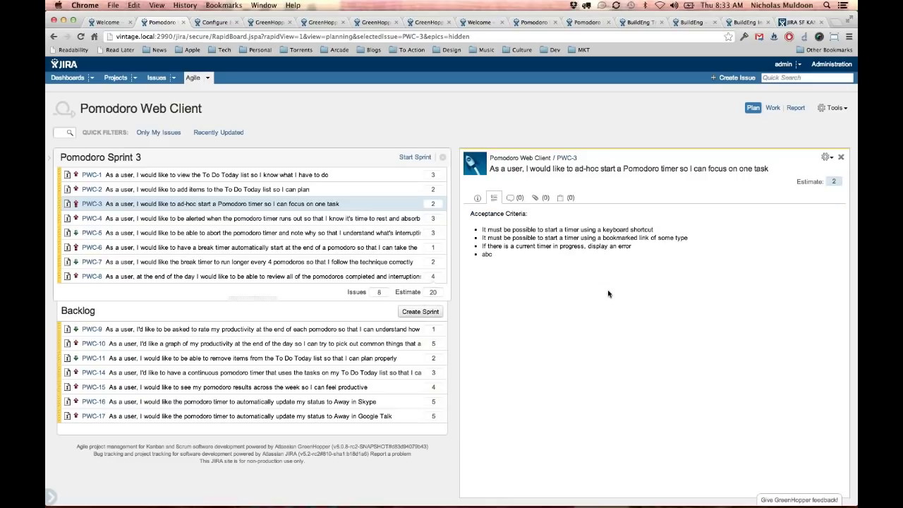
Attach the image greenhopper.png from the Desktop folder to story PWC-3.
{"action": "left_click", "coordinate": [538, 198]}
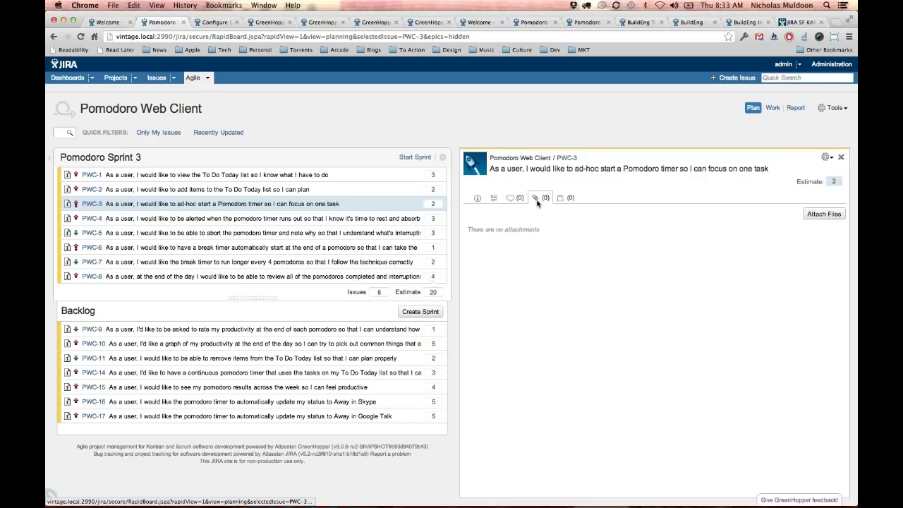
{"action": "left_click", "coordinate": [811, 214]}
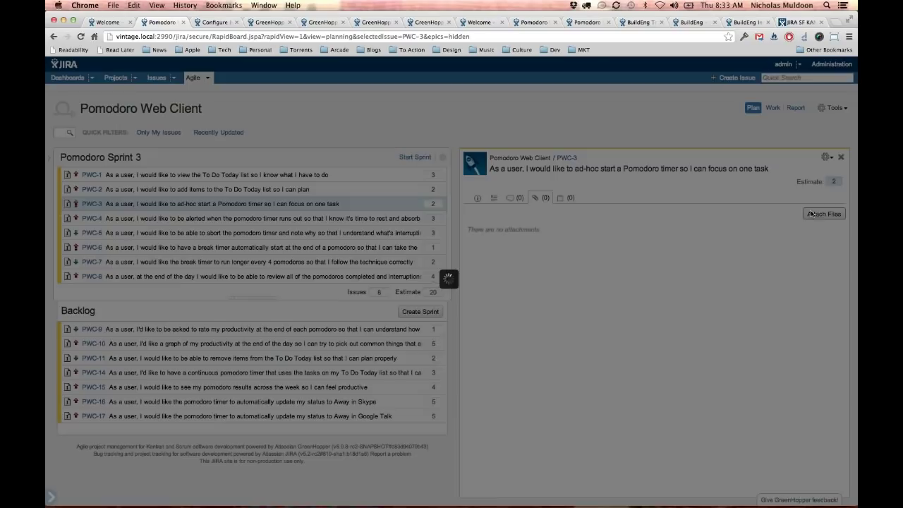
{"action": "left_click", "coordinate": [414, 237]}
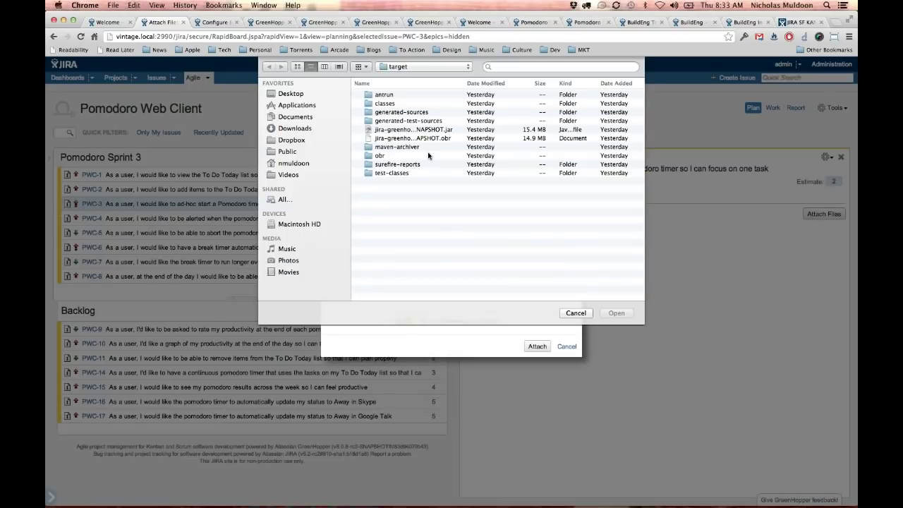
{"action": "left_click", "coordinate": [292, 93]}
{"action": "left_click", "coordinate": [399, 112]}
{"action": "left_click", "coordinate": [610, 312]}
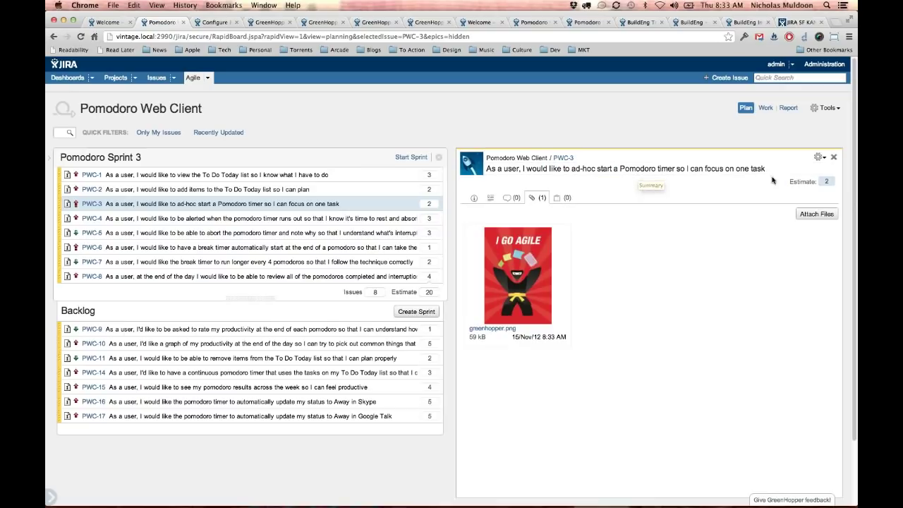
Set the estimate of story PWC-3 to 3 story points.
{"action": "left_click", "coordinate": [827, 183]}
{"action": "type", "text": "3"}
{"action": "key", "text": "Return"}
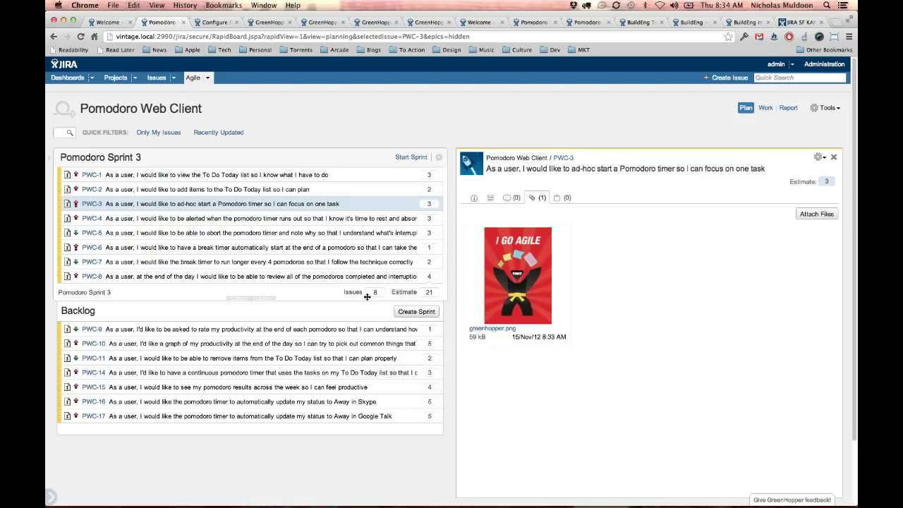
Swap PWC-8 in the planned sprint for PWC-9 from the backlog, and display the sub-tasks of story PWC-1.
{"action": "mouse_move", "coordinate": [144, 161]}
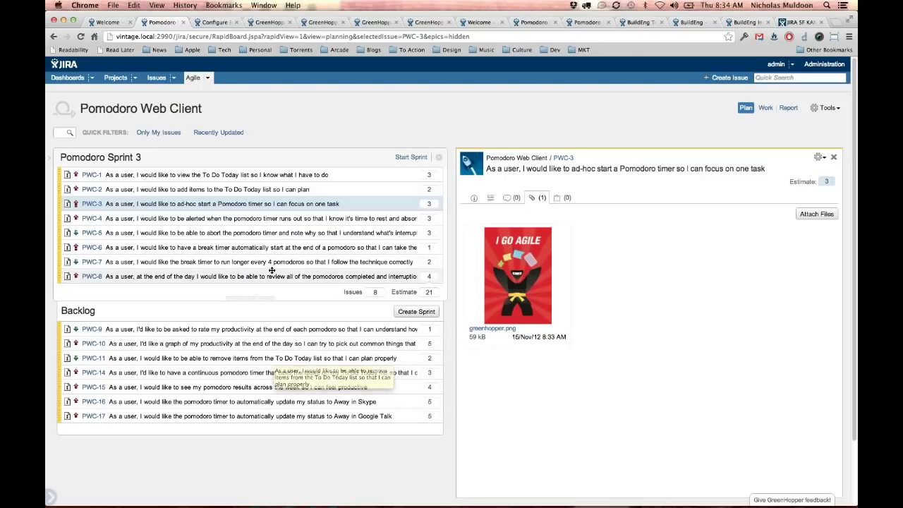
{"action": "mouse_move", "coordinate": [272, 276]}
{"action": "left_mouse_down"}
{"action": "mouse_move", "coordinate": [273, 320]}
{"action": "mouse_move", "coordinate": [274, 276]}
{"action": "left_mouse_up"}
{"action": "left_click", "coordinate": [274, 326]}
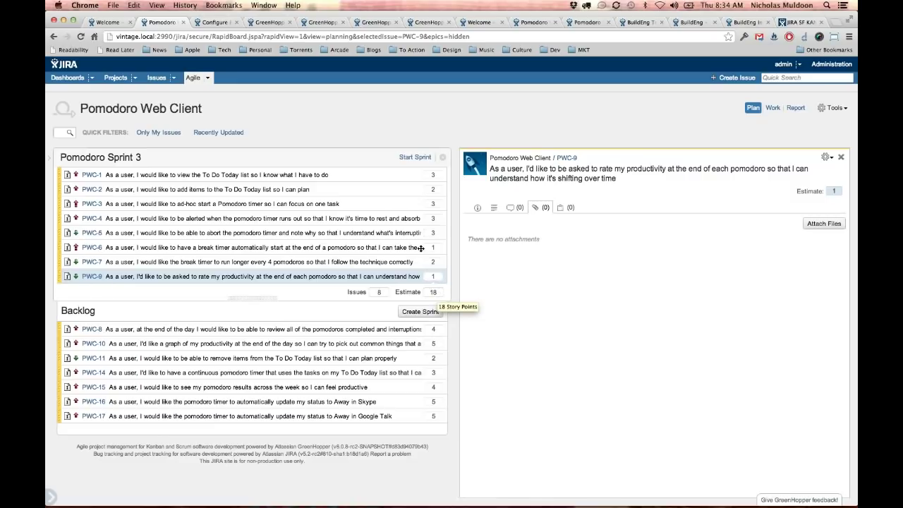
{"action": "left_click", "coordinate": [392, 176]}
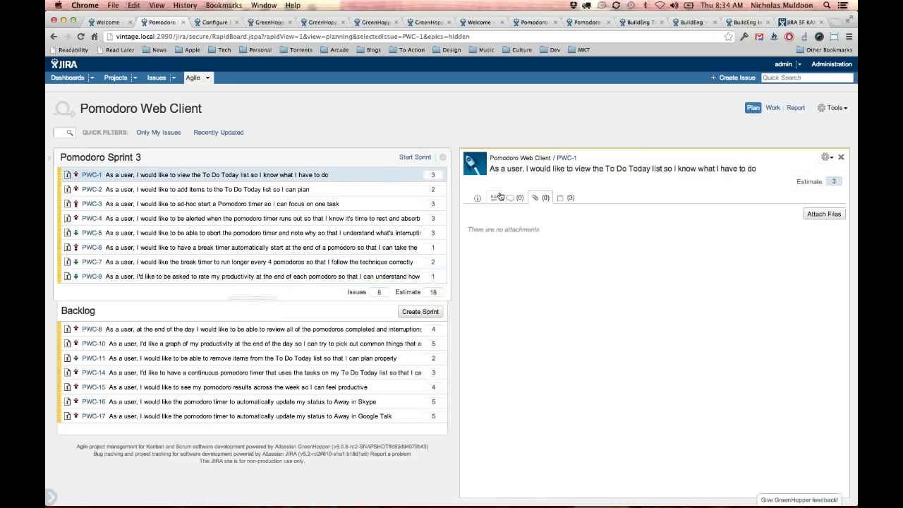
{"action": "left_click", "coordinate": [565, 198]}
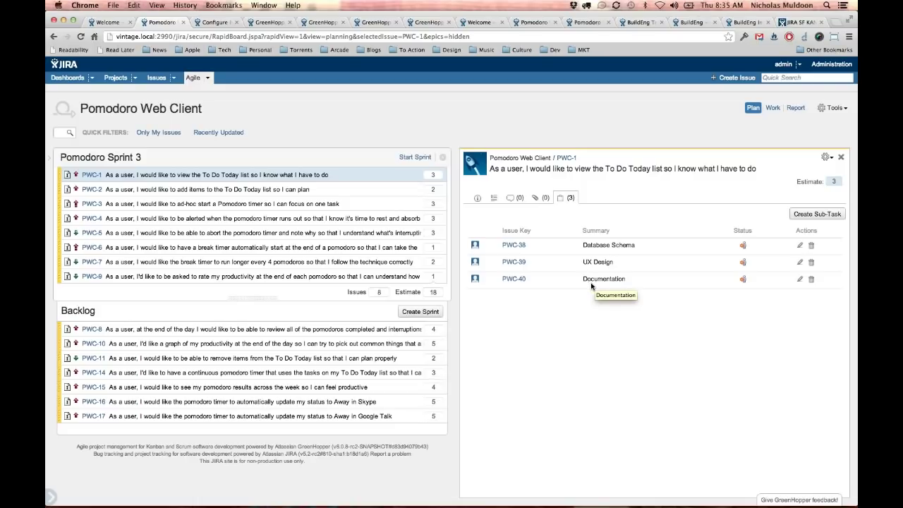
Start Pomodoro Sprint 3 with its end date and time set to 15/Nov/12 08:45 AM.
{"action": "left_click", "coordinate": [416, 158]}
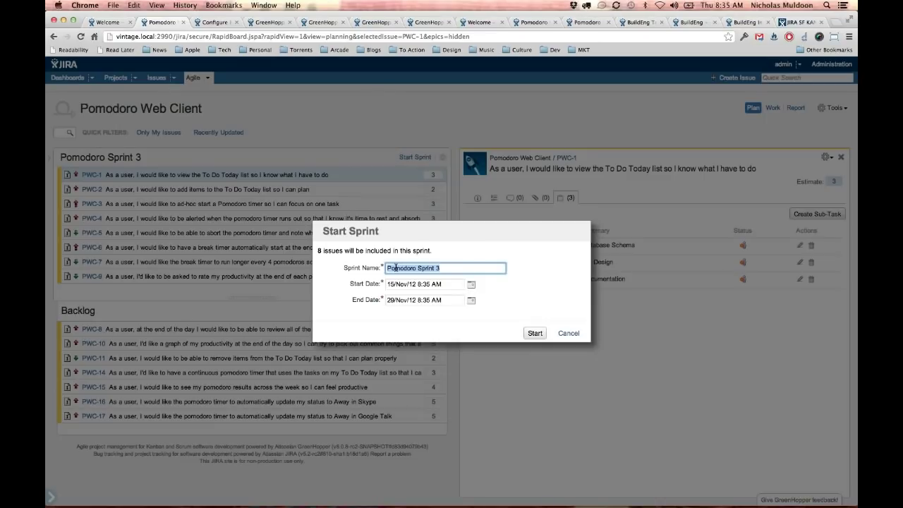
{"action": "left_click", "coordinate": [471, 304]}
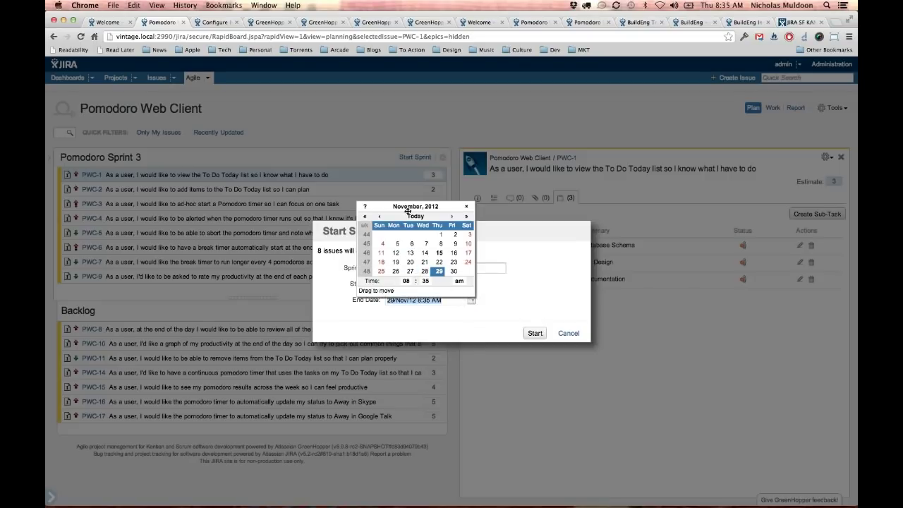
{"action": "left_click", "coordinate": [439, 252]}
{"action": "left_click", "coordinate": [426, 282]}
{"action": "left_click", "coordinate": [426, 282]}
{"action": "left_click", "coordinate": [426, 282]}
{"action": "left_click", "coordinate": [426, 282]}
{"action": "left_click", "coordinate": [426, 282]}
{"action": "left_click", "coordinate": [426, 282]}
{"action": "left_click", "coordinate": [426, 283]}
{"action": "left_click", "coordinate": [426, 282]}
{"action": "left_click", "coordinate": [426, 282]}
{"action": "left_click", "coordinate": [484, 289]}
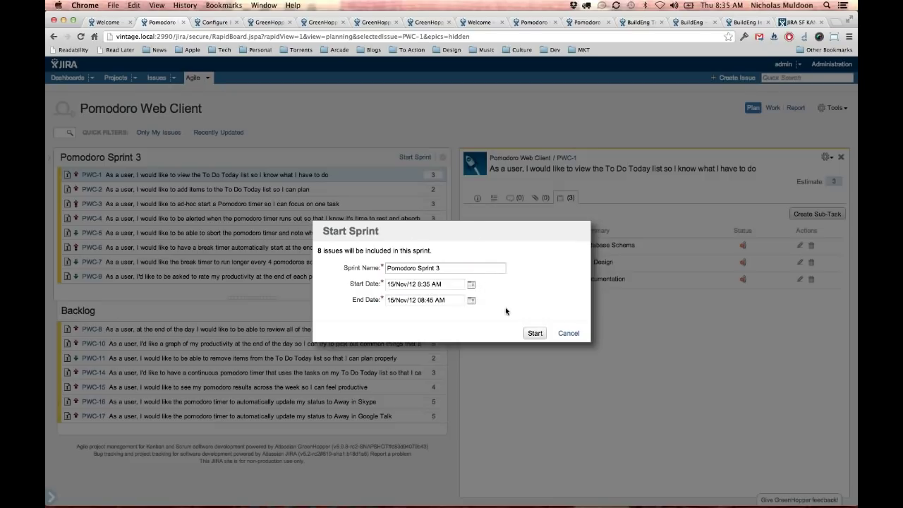
{"action": "left_click", "coordinate": [534, 333]}
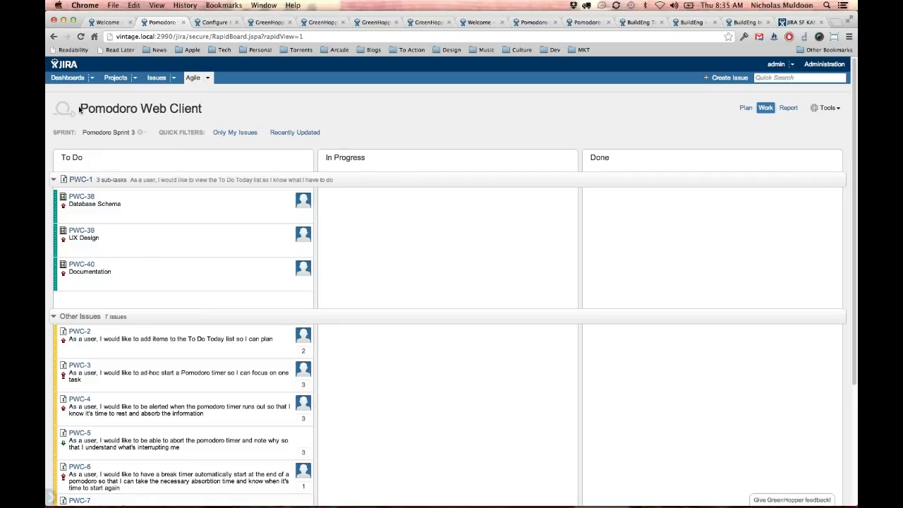
Move story PWC-2 from To Do to the Done column of the active sprint.
{"action": "left_click", "coordinate": [140, 132]}
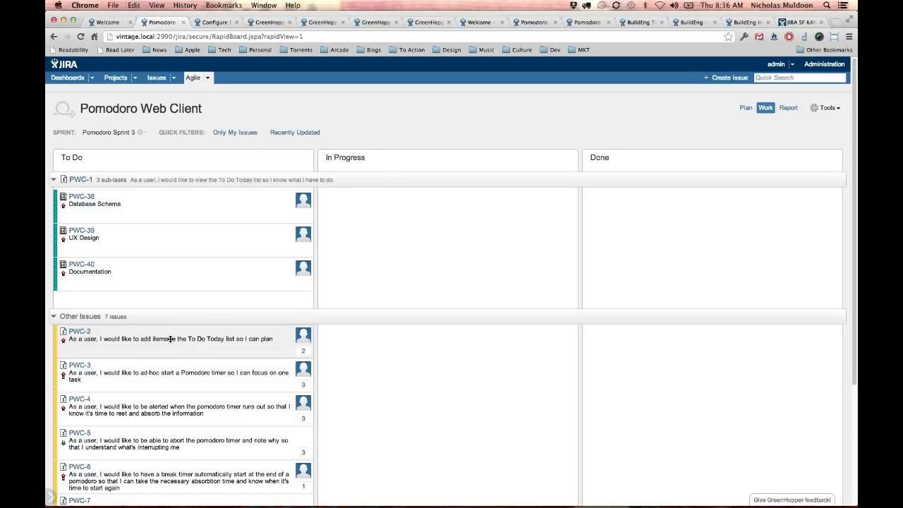
{"action": "left_click", "coordinate": [206, 339]}
{"action": "left_click_drag", "start_coordinate": [206, 338], "coordinate": [694, 357]}
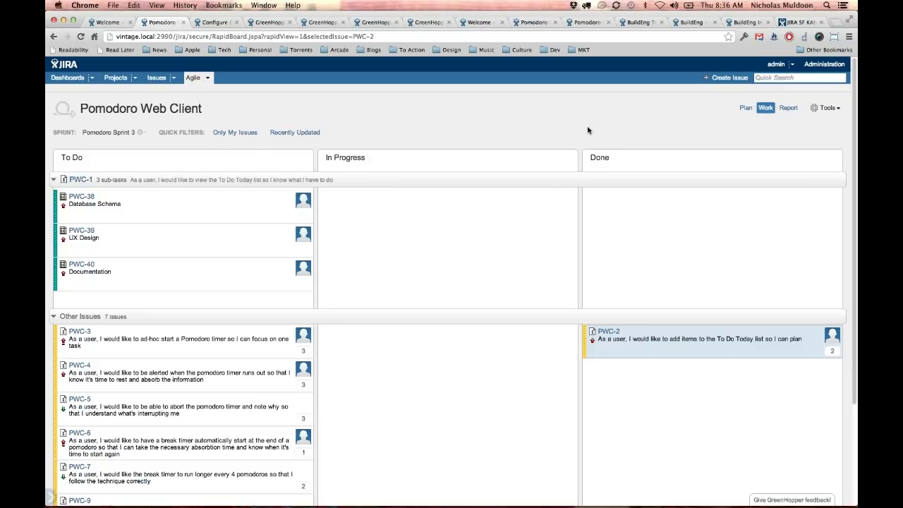
Add a column named "In Review" in the column configuration of the Pomodoro Web Client board.
{"action": "key", "text": "super+m"}
{"action": "key", "text": "super+alt+Right"}
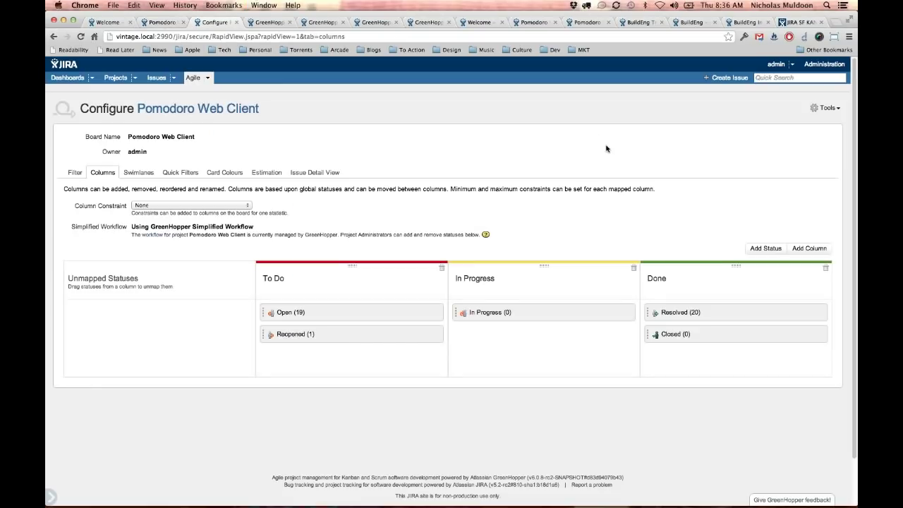
{"action": "left_click", "coordinate": [806, 249]}
{"action": "type", "text": "In Review"}
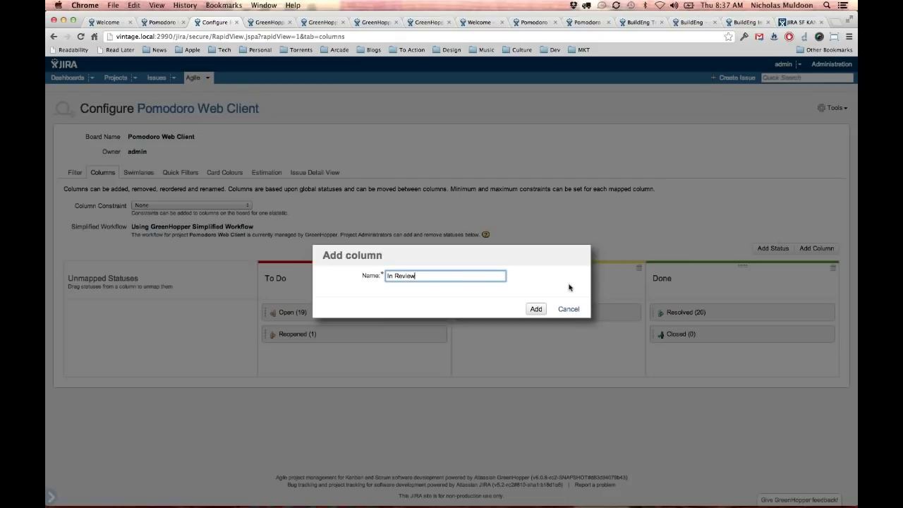
{"action": "left_click", "coordinate": [533, 310]}
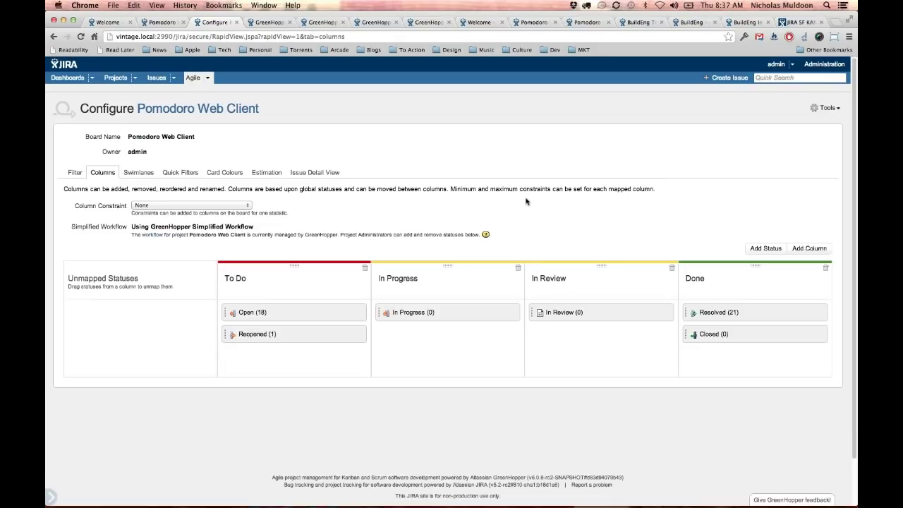
Reload the work board, move sub-task PWC-38 to In Progress and sub-tasks PWC-39 and PWC-40 to Done.
{"action": "key", "text": "super+alt+Left"}
{"action": "key", "text": "super+r"}
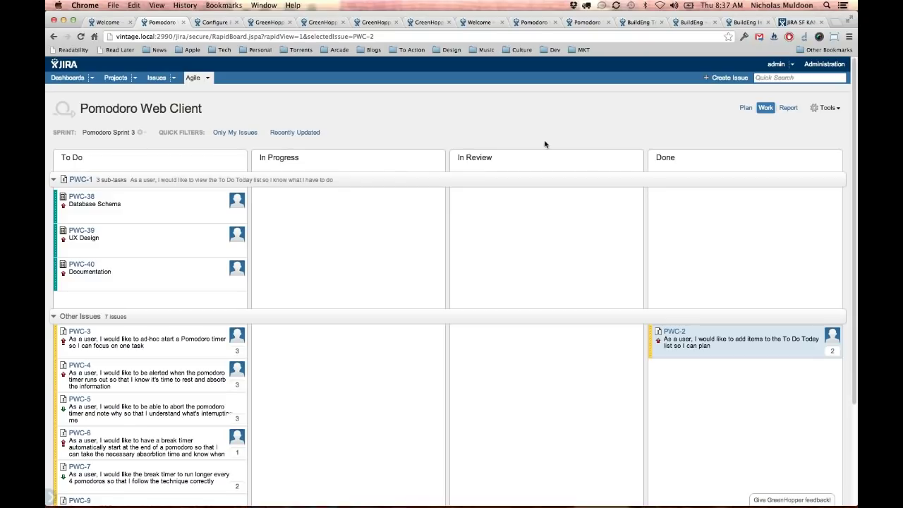
{"action": "left_click", "coordinate": [202, 210]}
{"action": "left_click_drag", "start_coordinate": [202, 210], "coordinate": [358, 218]}
{"action": "left_click_drag", "start_coordinate": [211, 210], "coordinate": [765, 207]}
{"action": "left_click_drag", "start_coordinate": [182, 209], "coordinate": [782, 204]}
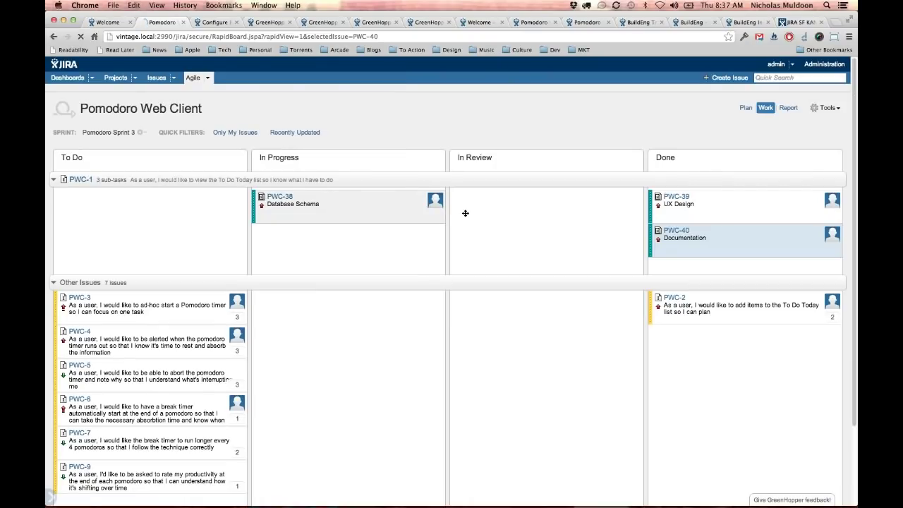
Move sub-task PWC-38 to Done and update its parent issue PWC-1 to Resolved.
{"action": "left_click_drag", "start_coordinate": [465, 213], "coordinate": [772, 204]}
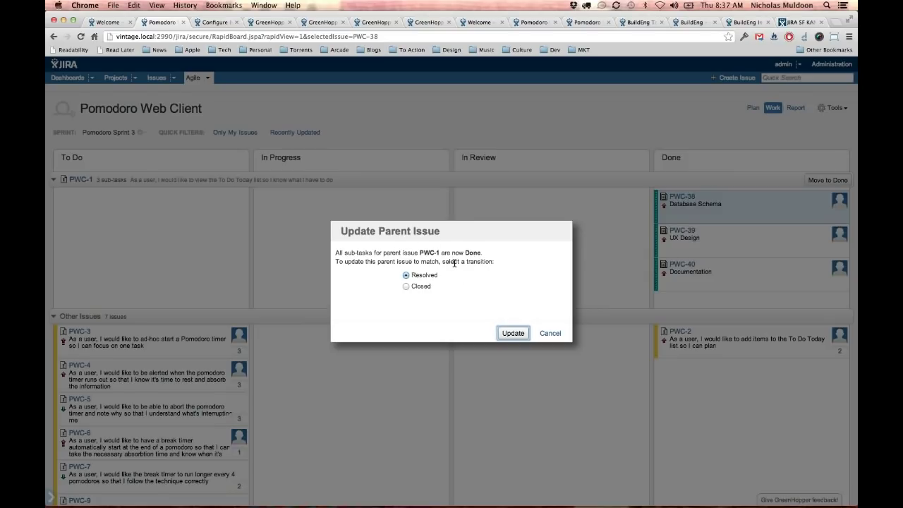
{"action": "left_click", "coordinate": [517, 333]}
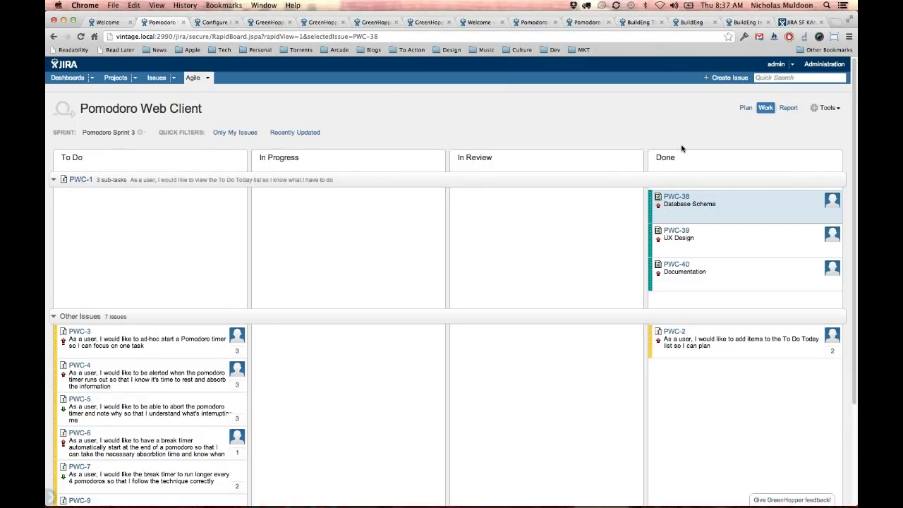
Examine the burndown chart of Pomodoro Sprint 3, including its data points and the event table below it.
{"action": "left_click", "coordinate": [788, 108]}
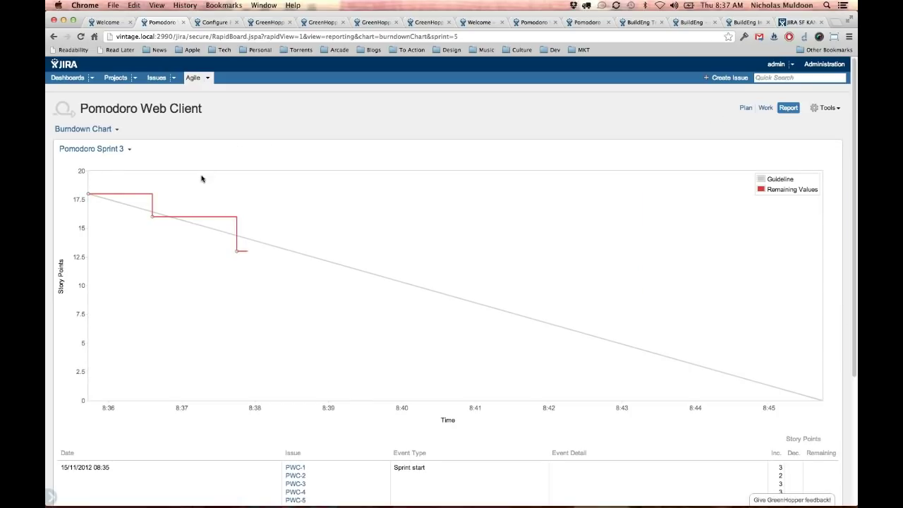
{"action": "mouse_move", "coordinate": [88, 196]}
{"action": "mouse_move", "coordinate": [153, 219]}
{"action": "mouse_move", "coordinate": [237, 254]}
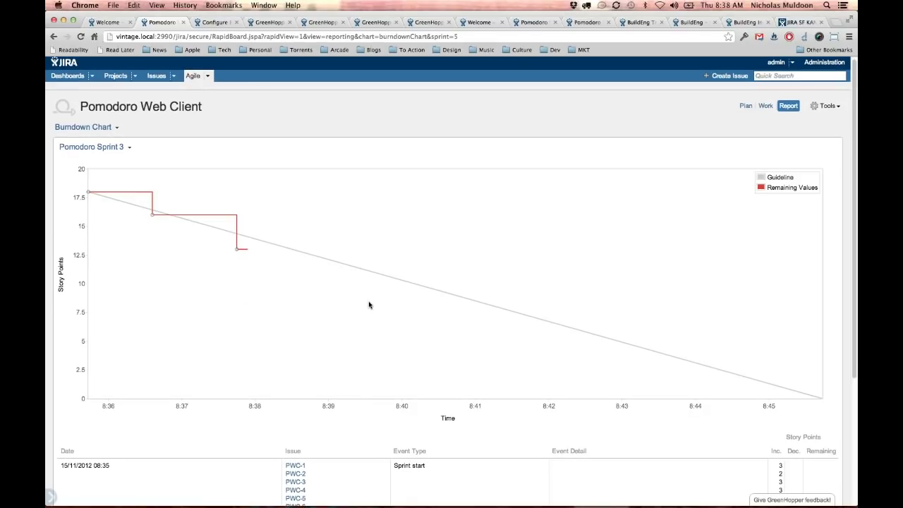
{"action": "scroll", "coordinate": [368, 305], "scroll_direction": "down", "scroll_amount": 3}
{"action": "scroll", "coordinate": [368, 305], "scroll_direction": "down", "scroll_amount": 1}
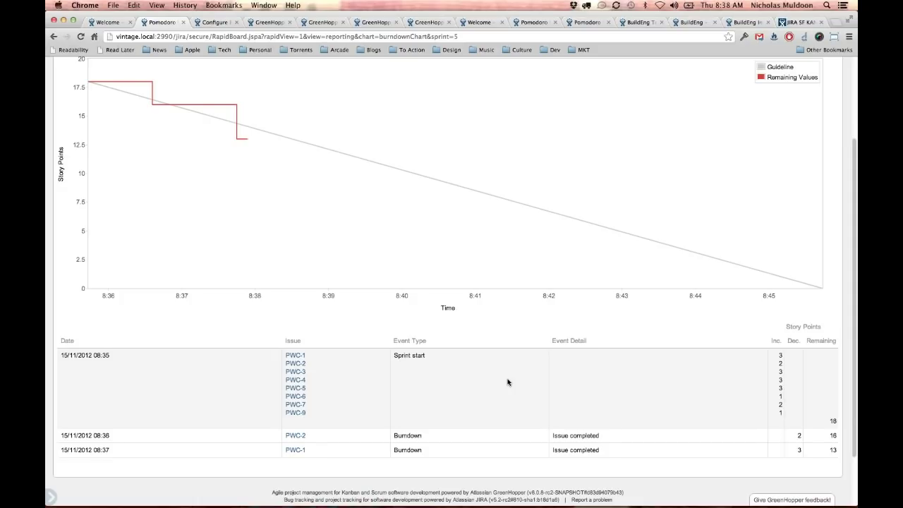
{"action": "scroll", "coordinate": [508, 381], "scroll_direction": "up", "scroll_amount": 3}
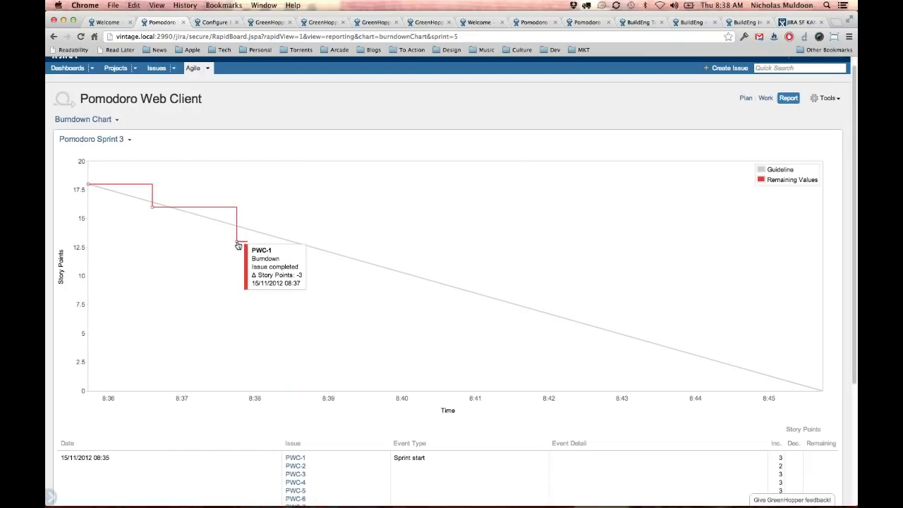
Return to the board's planning view and show the details of backlog story PWC-8.
{"action": "left_click", "coordinate": [744, 99]}
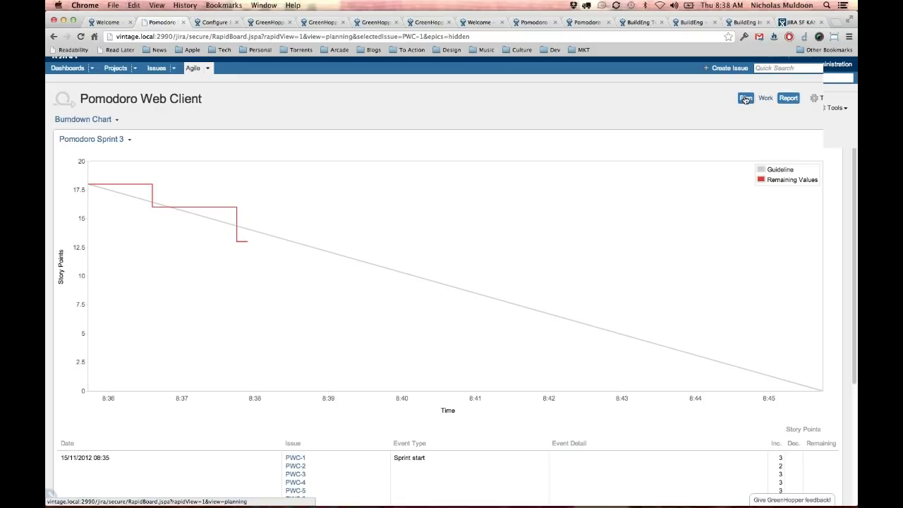
{"action": "left_click", "coordinate": [59, 158]}
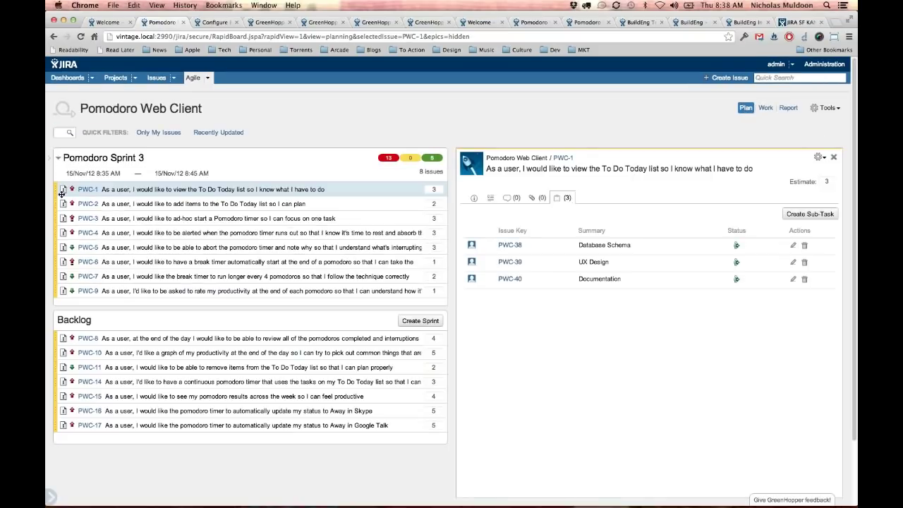
{"action": "left_click", "coordinate": [213, 338]}
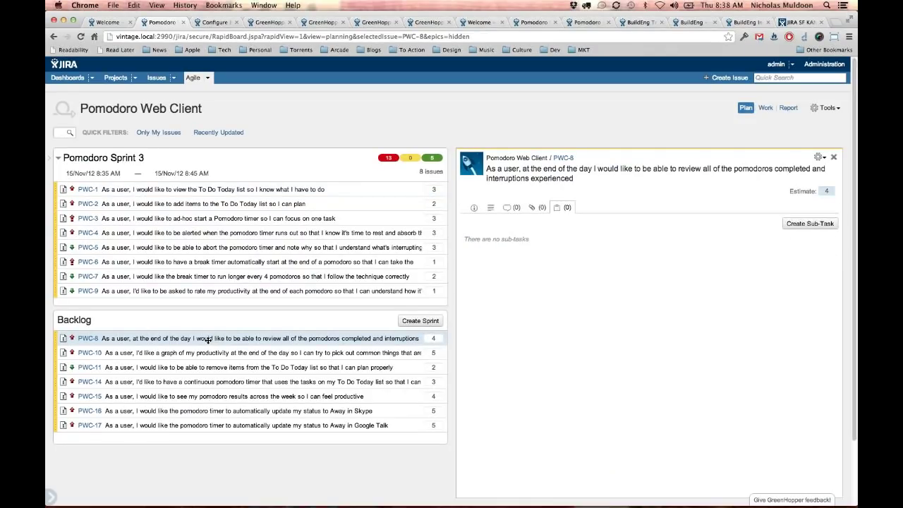
Add backlog story PWC-8 to the active Pomodoro Sprint 3 and check the scope change in the burndown chart.
{"action": "left_click_drag", "start_coordinate": [206, 339], "coordinate": [207, 293]}
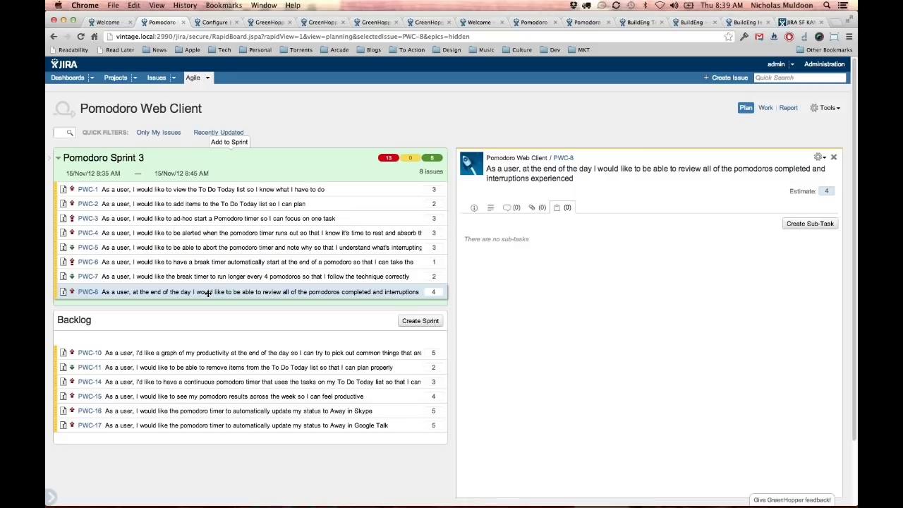
{"action": "left_click_drag", "start_coordinate": [208, 292], "coordinate": [207, 292]}
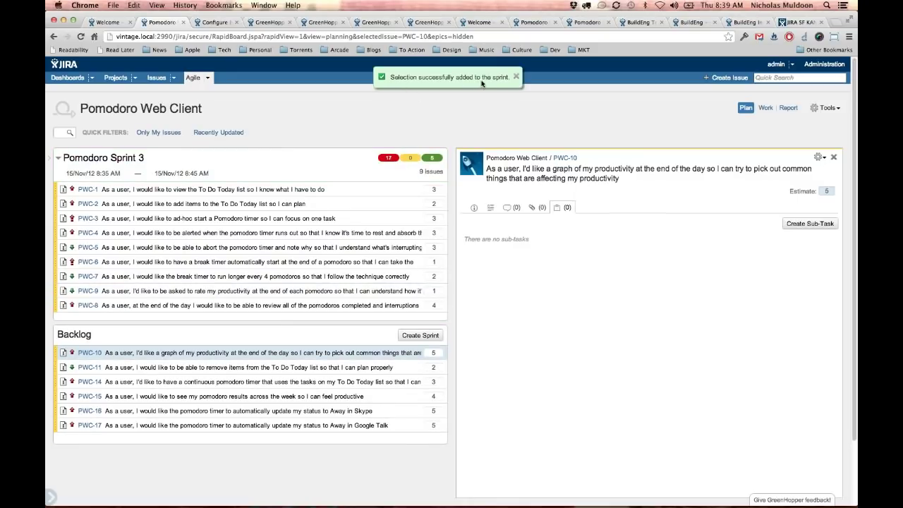
{"action": "left_click", "coordinate": [516, 77]}
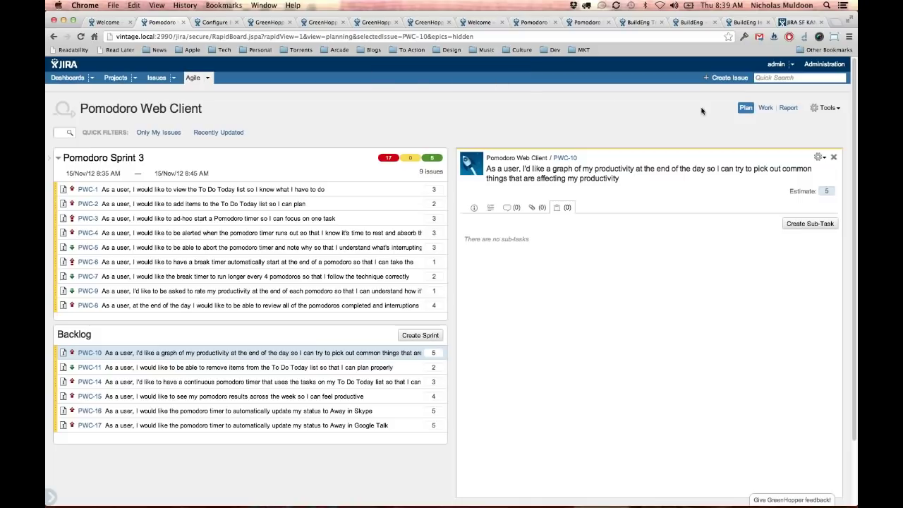
{"action": "left_click", "coordinate": [788, 108]}
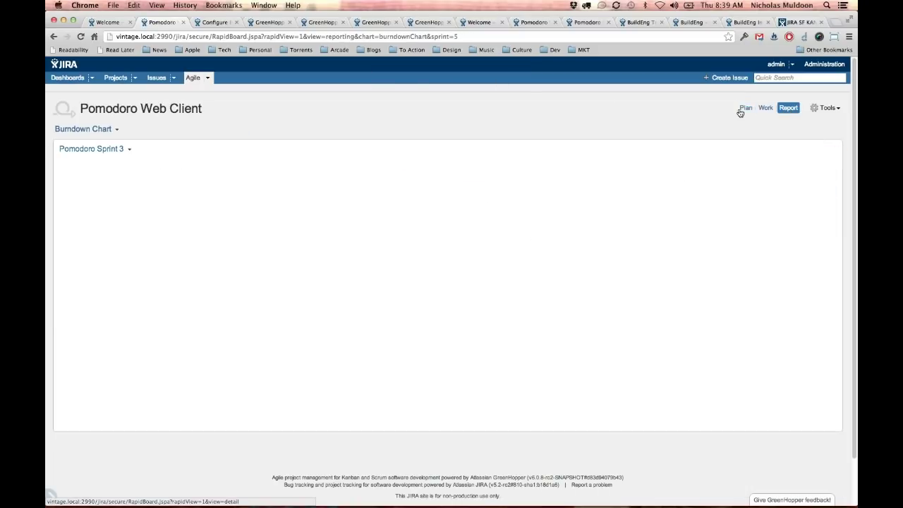
{"action": "mouse_move", "coordinate": [346, 208]}
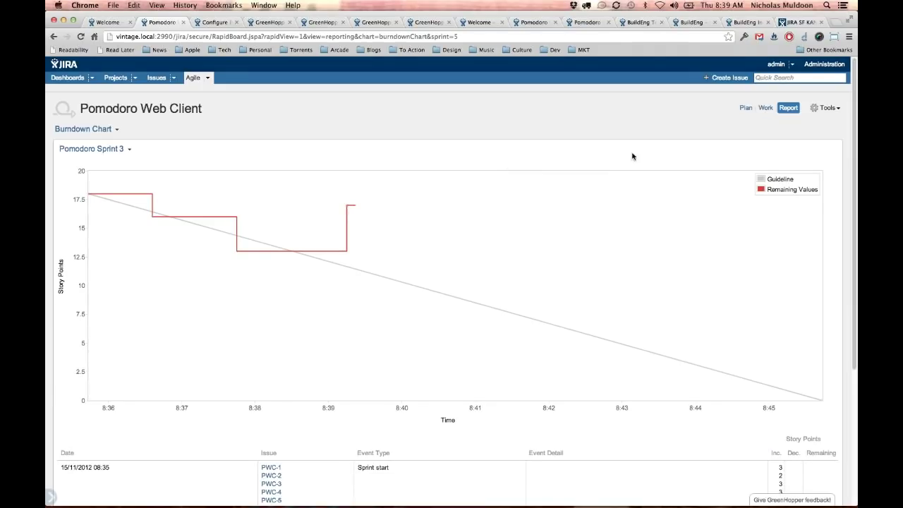
On the work board, move PWC-3, PWC-4 and PWC-5 to Done, PWC-6 to In Progress and PWC-7 to In Review.
{"action": "left_click", "coordinate": [766, 108]}
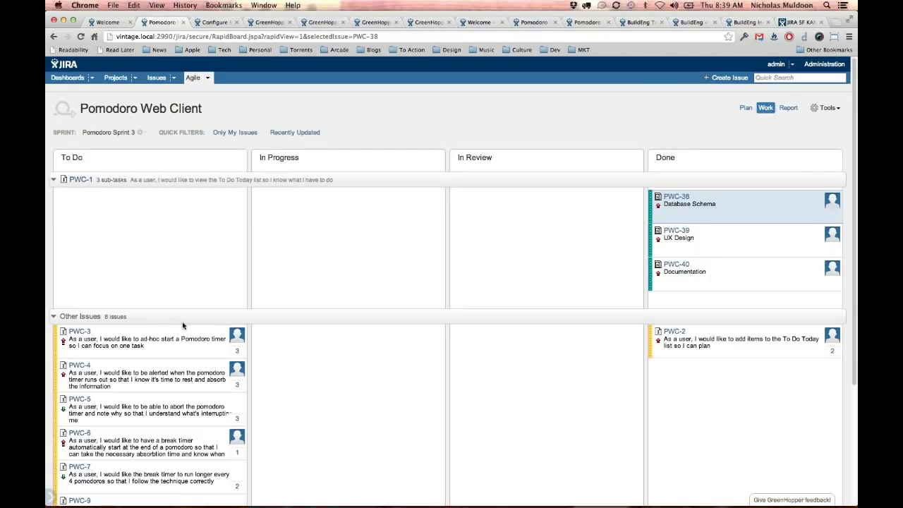
{"action": "left_click_drag", "start_coordinate": [200, 341], "coordinate": [762, 376]}
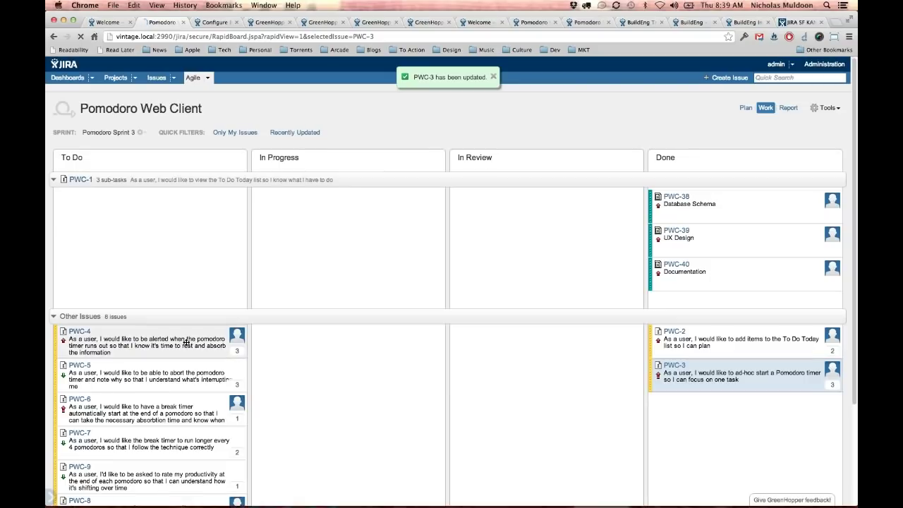
{"action": "left_click_drag", "start_coordinate": [173, 341], "coordinate": [717, 353]}
{"action": "left_click_drag", "start_coordinate": [200, 343], "coordinate": [757, 375]}
{"action": "left_click_drag", "start_coordinate": [240, 346], "coordinate": [258, 350]}
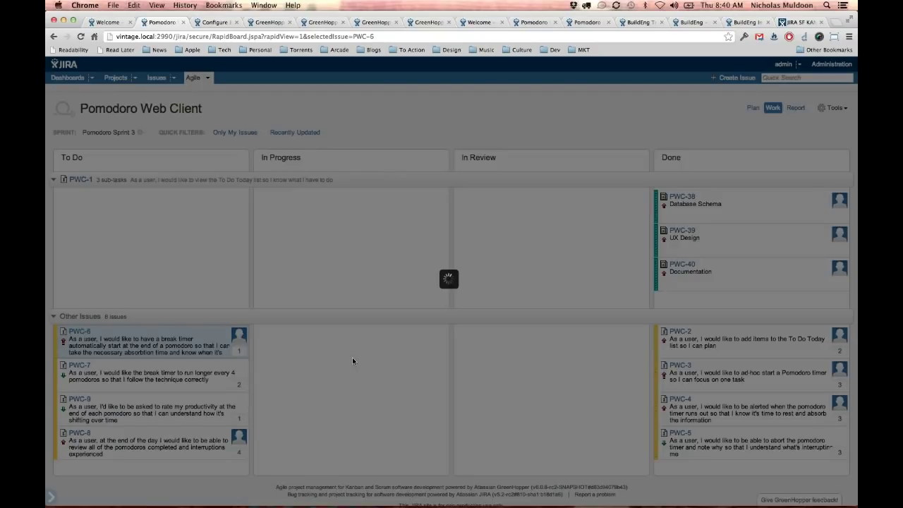
{"action": "left_click_drag", "start_coordinate": [178, 340], "coordinate": [487, 353]}
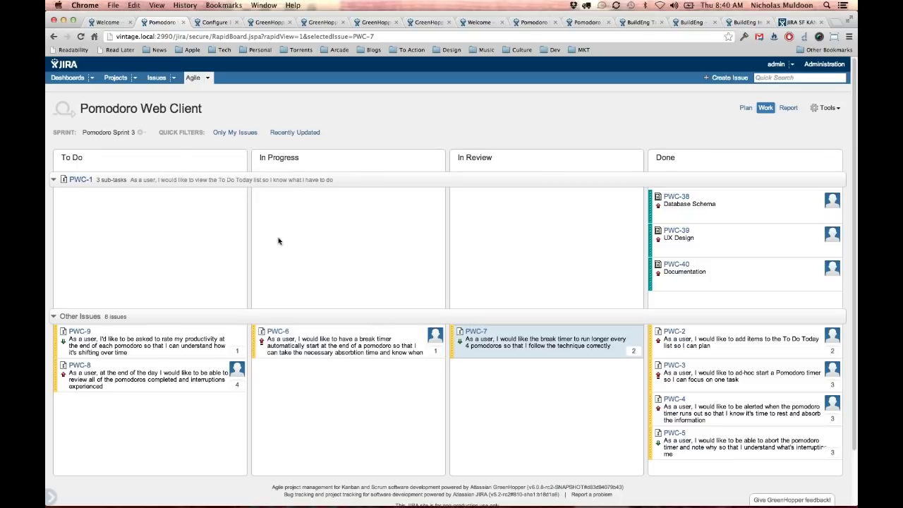
Complete Pomodoro Sprint 3 after reviewing its summary of done and incomplete issues.
{"action": "left_click", "coordinate": [141, 133]}
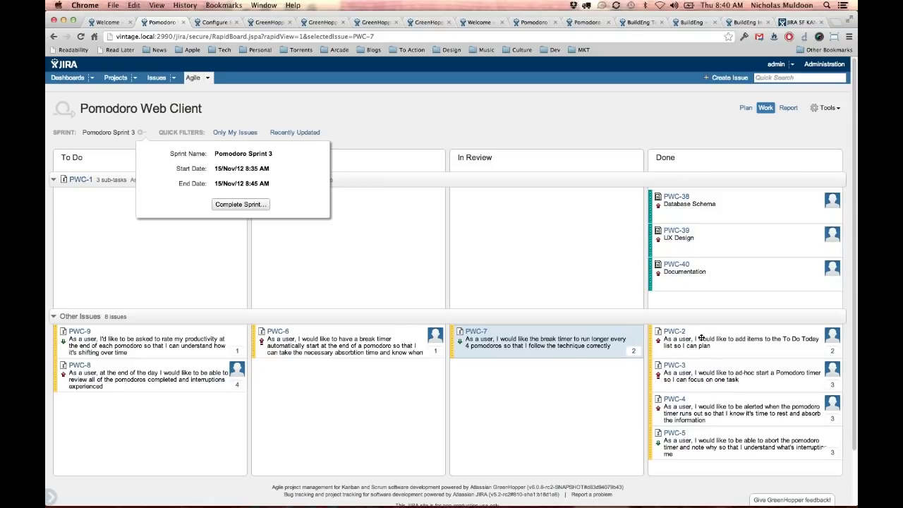
{"action": "left_click", "coordinate": [244, 206]}
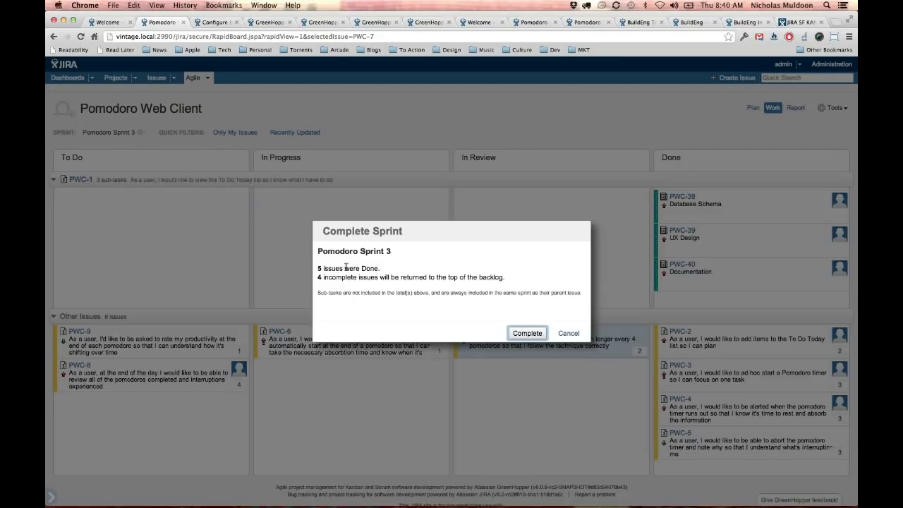
{"action": "left_click_drag", "start_coordinate": [316, 269], "coordinate": [382, 269]}
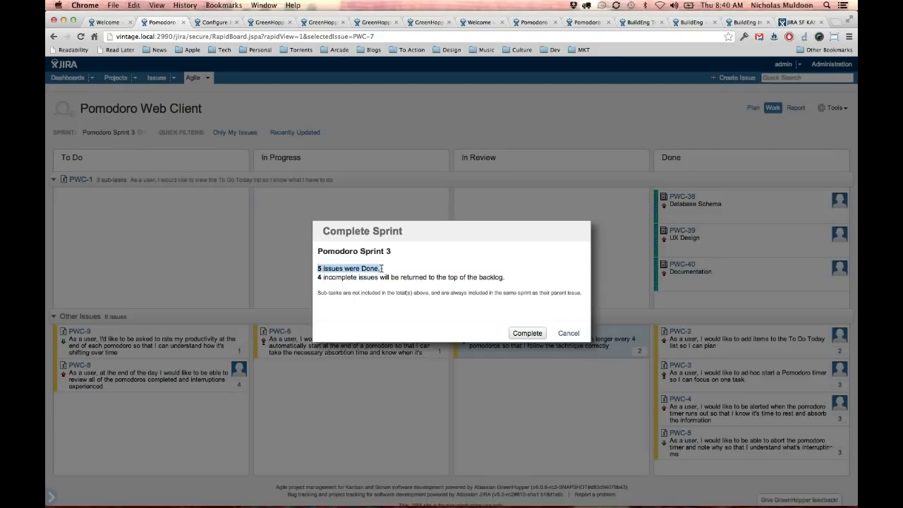
{"action": "left_click_drag", "start_coordinate": [318, 277], "coordinate": [518, 275]}
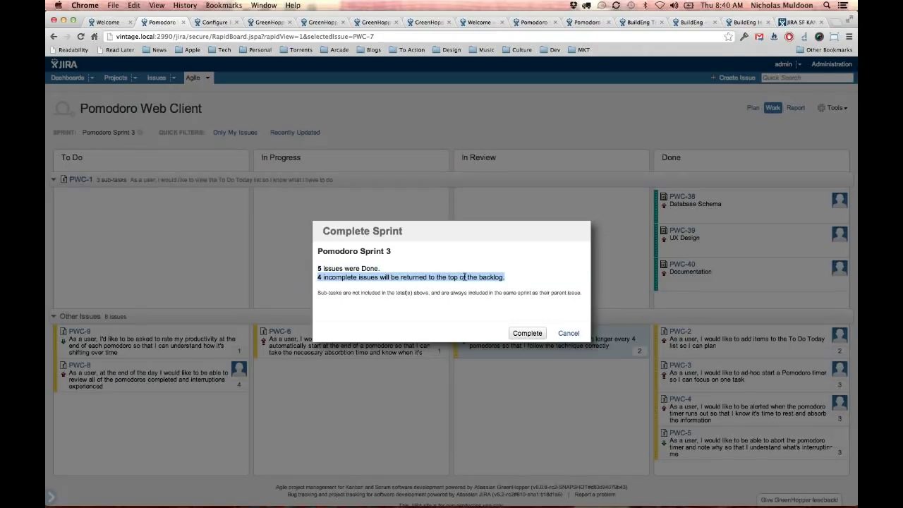
{"action": "left_click", "coordinate": [520, 335]}
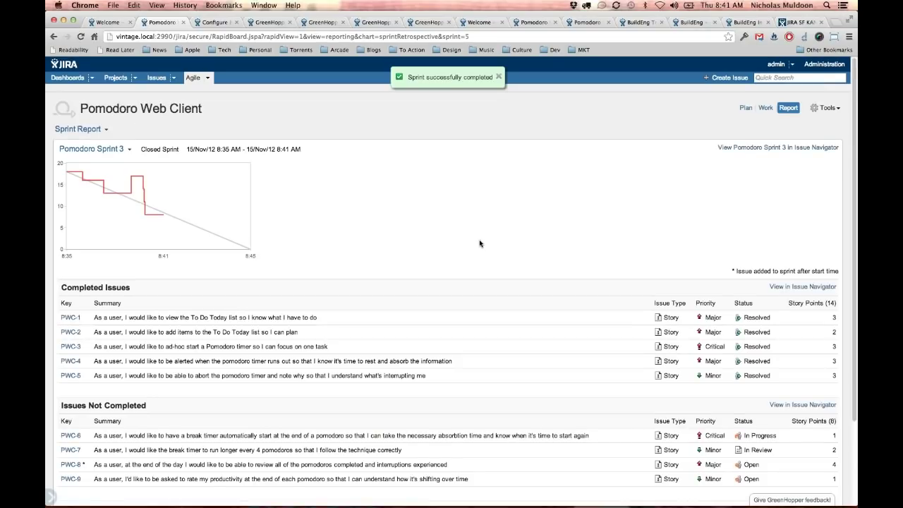
Review the completed and uncompleted issues in the sprint report and look through the list of other report types.
{"action": "scroll", "coordinate": [479, 243], "scroll_direction": "down", "scroll_amount": 1}
{"action": "scroll", "coordinate": [479, 243], "scroll_direction": "down", "scroll_amount": 2}
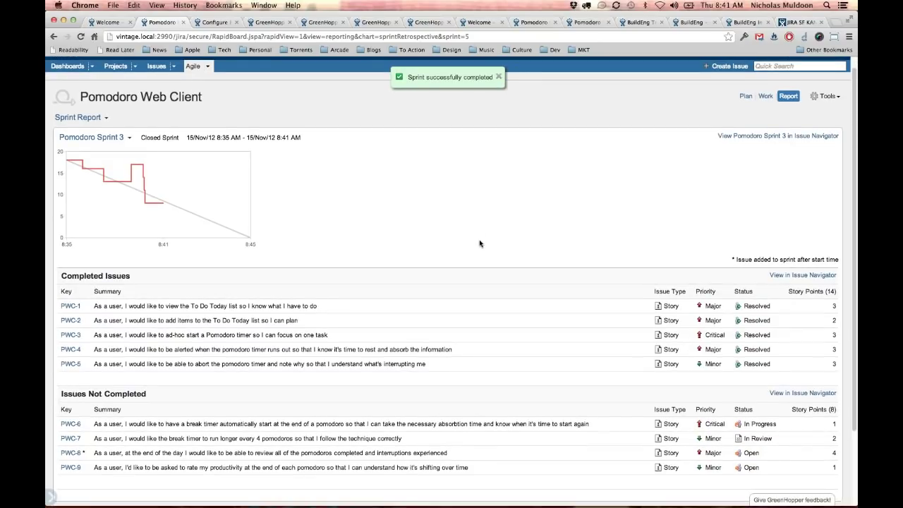
{"action": "scroll", "coordinate": [479, 243], "scroll_direction": "up", "scroll_amount": 1}
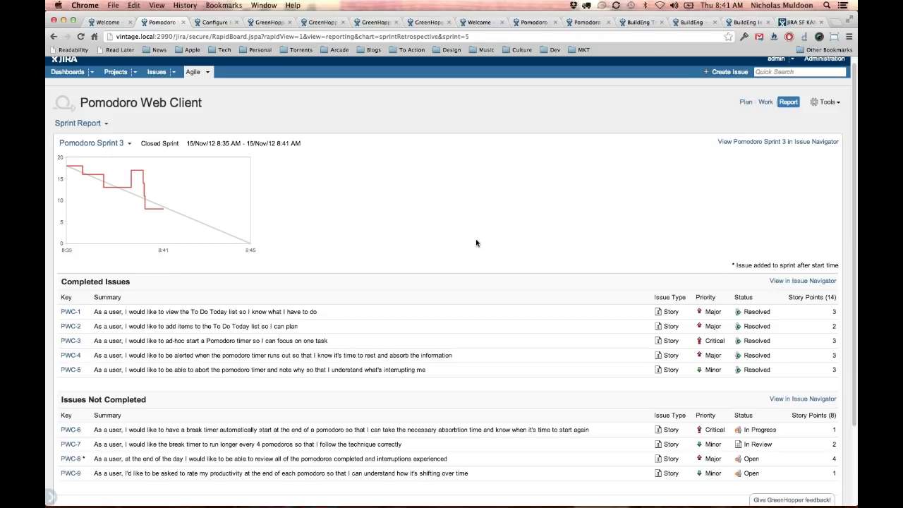
{"action": "left_click", "coordinate": [106, 127]}
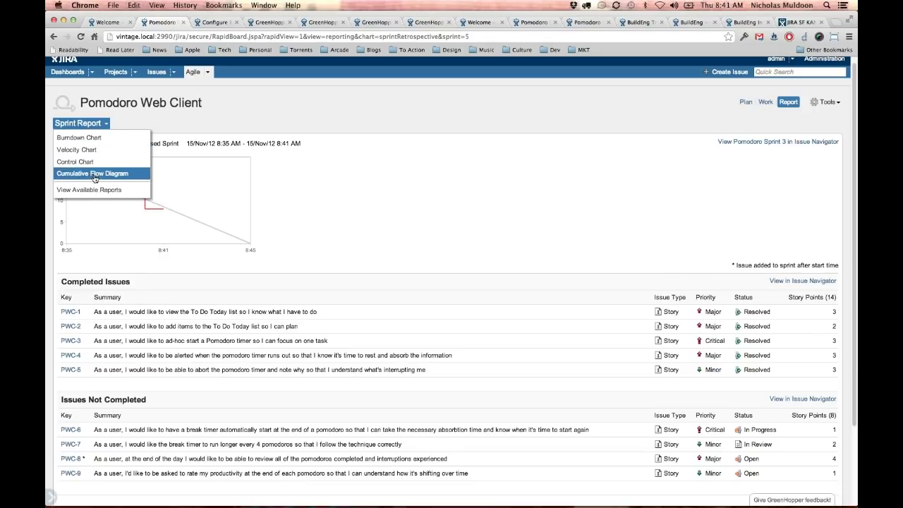
{"action": "left_click", "coordinate": [105, 126]}
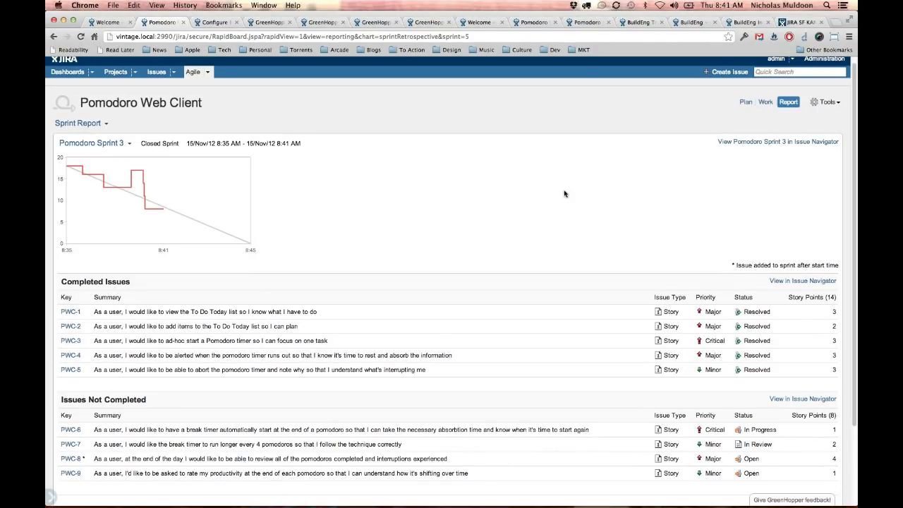
Return to the planning view, show the details of backlog story PWC-6 and reveal the board's epics.
{"action": "left_click", "coordinate": [743, 103]}
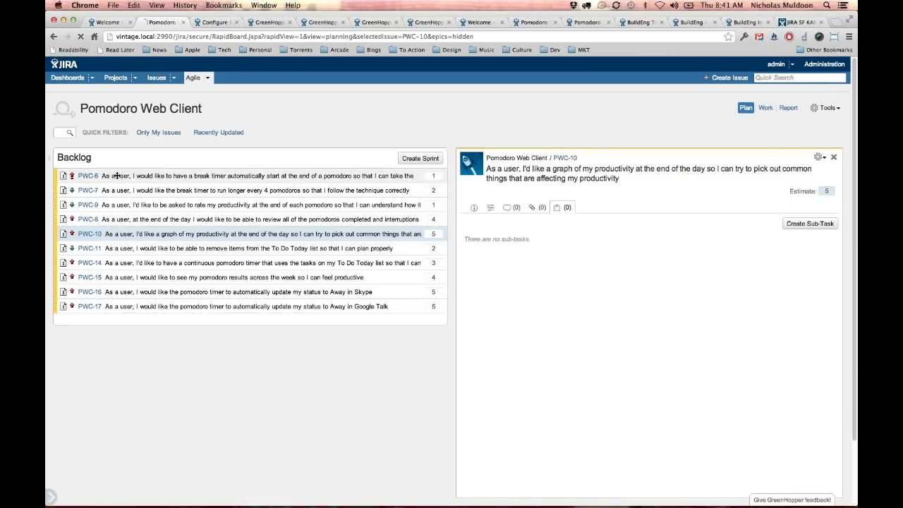
{"action": "left_click", "coordinate": [117, 176]}
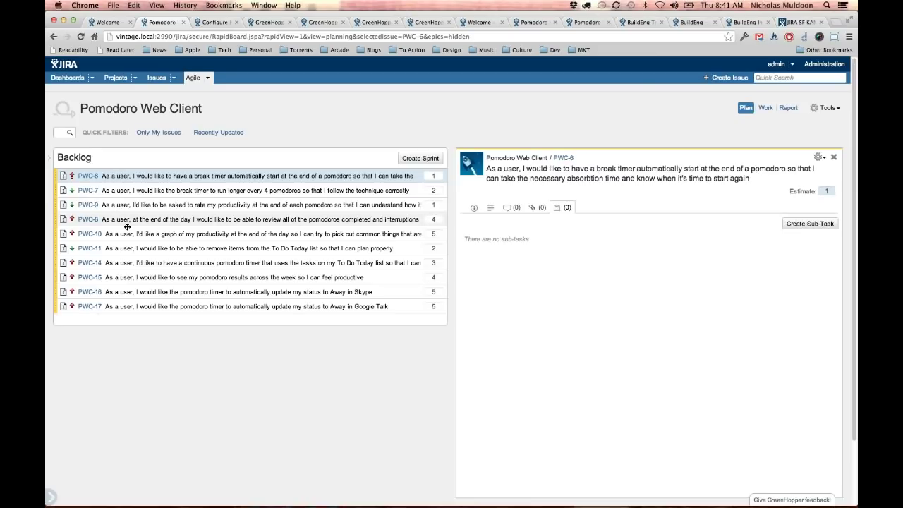
{"action": "key", "text": "super+r"}
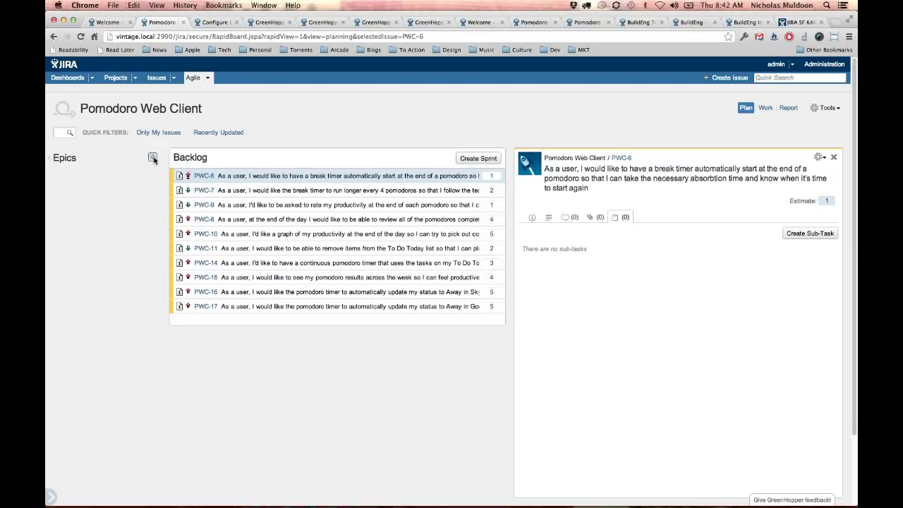
Create an epic with the summary "Go to the moon" and label "Moon", and expand its details.
{"action": "left_click", "coordinate": [153, 159]}
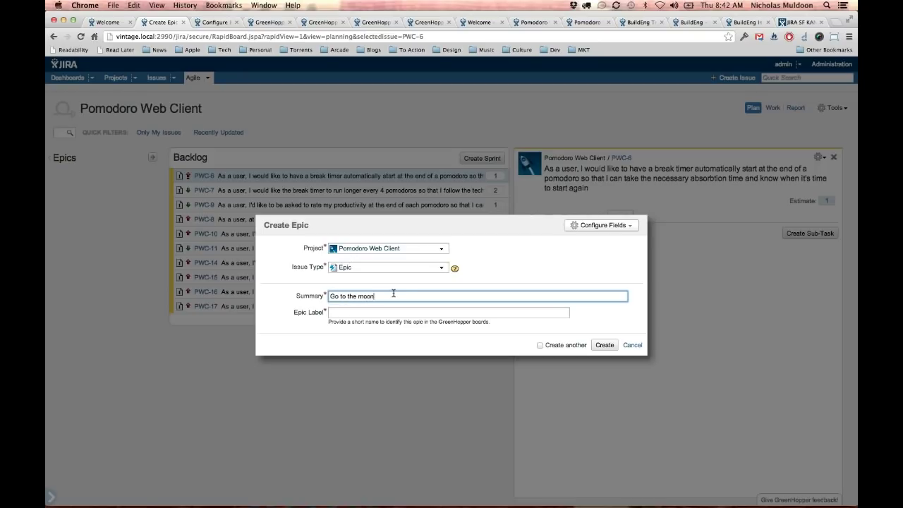
{"action": "key", "text": "Tab"}
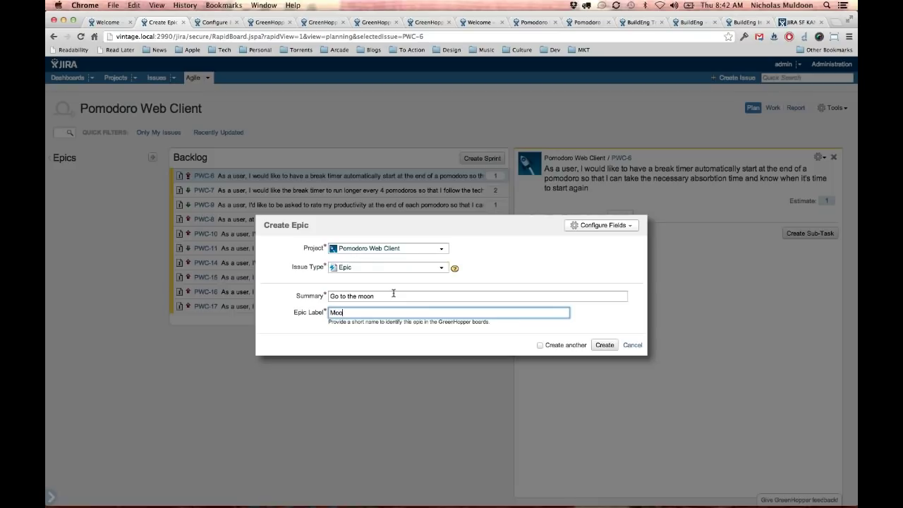
{"action": "left_click", "coordinate": [605, 344]}
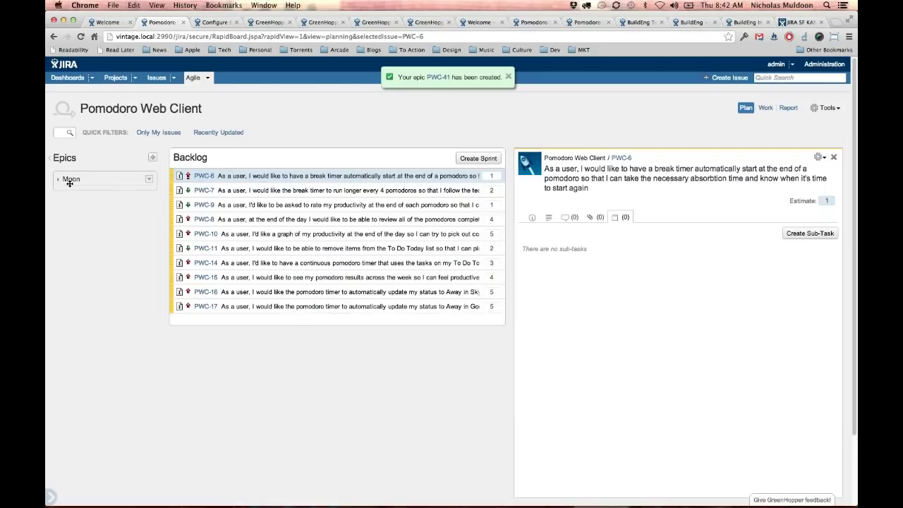
{"action": "left_click", "coordinate": [57, 180]}
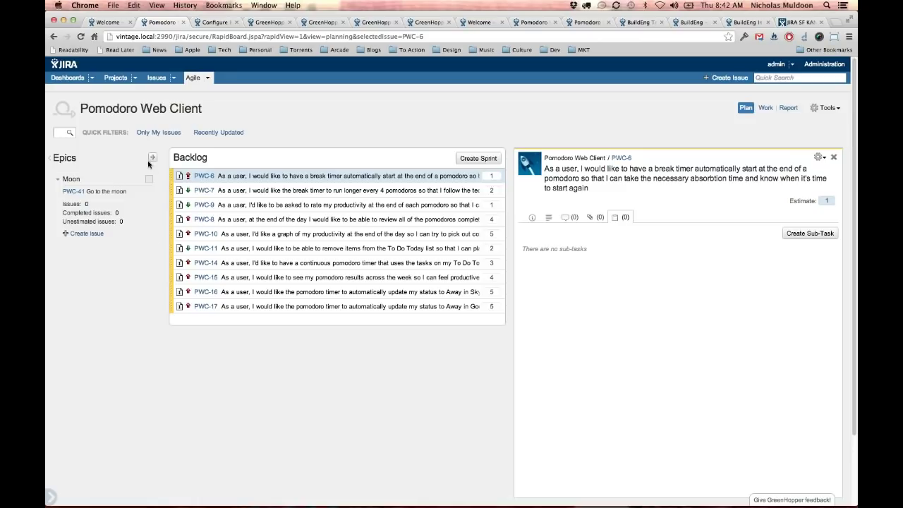
Create a second epic with the summary "Go to pluto" and the label "Pluto".
{"action": "left_click", "coordinate": [152, 160]}
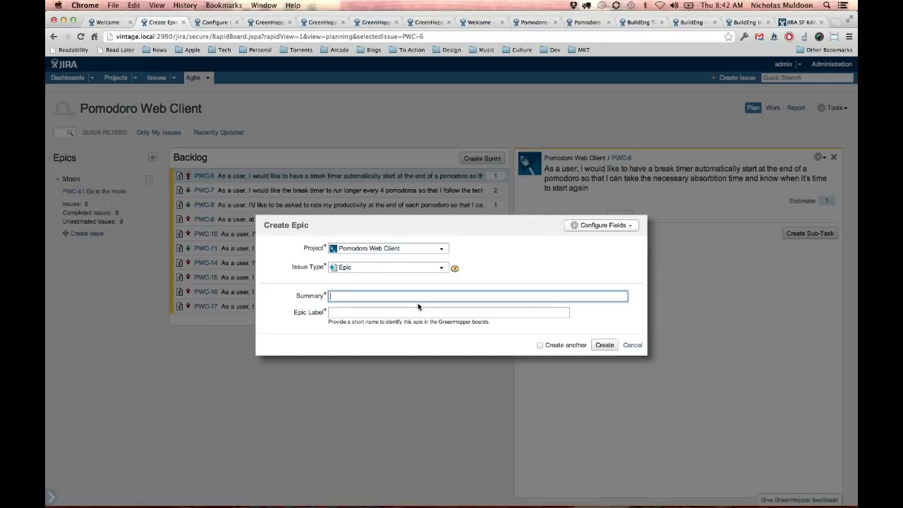
{"action": "type", "text": "Go to pluto"}
{"action": "key", "text": "Tab"}
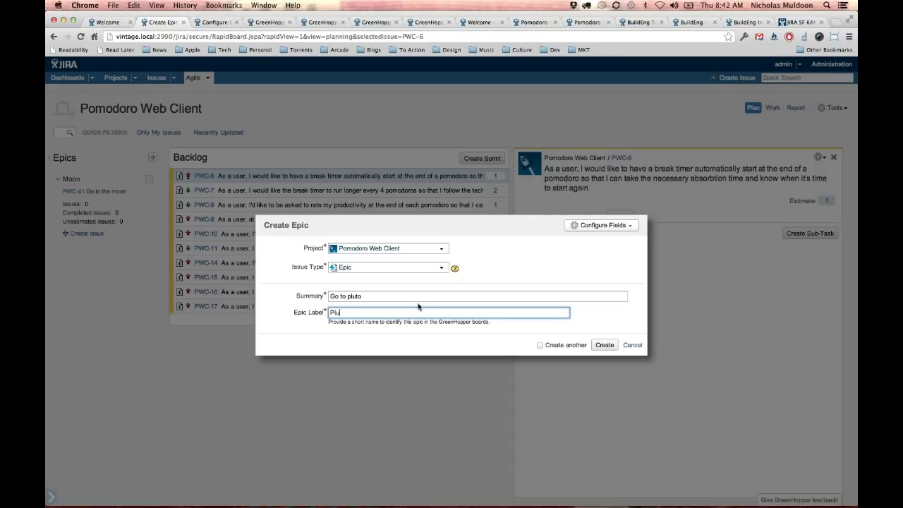
{"action": "key", "text": "Return"}
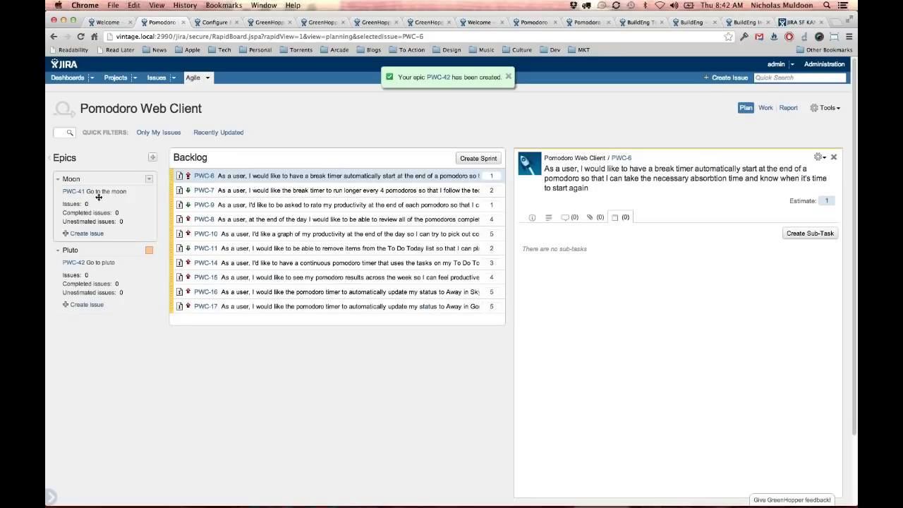
{"action": "left_click", "coordinate": [48, 163]}
{"action": "left_click", "coordinate": [47, 163]}
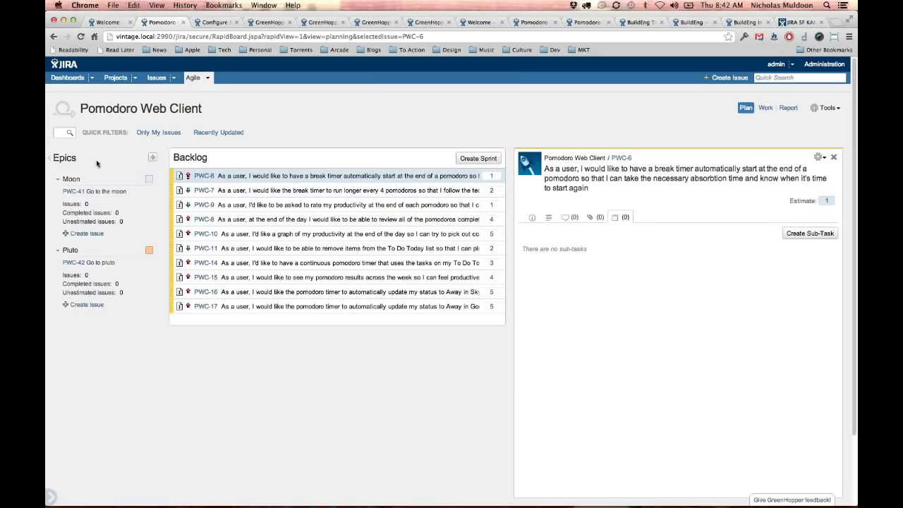
Assign stories PWC-6, PWC-7, PWC-9 and PWC-8 to the Moon epic, and PWC-10, PWC-11 and PWC-14 to the Pluto epic.
{"action": "left_click", "coordinate": [282, 219], "text": "shift"}
{"action": "left_click_drag", "start_coordinate": [363, 185], "coordinate": [112, 209]}
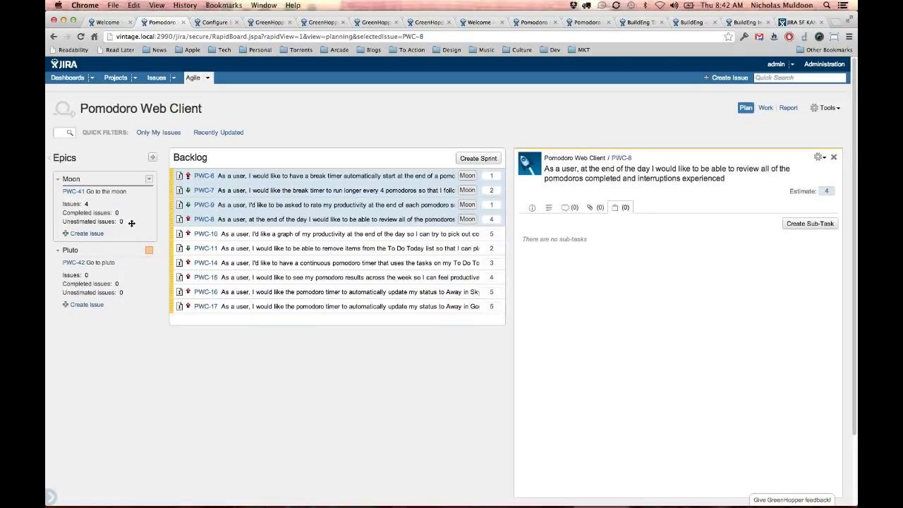
{"action": "left_click", "coordinate": [356, 237]}
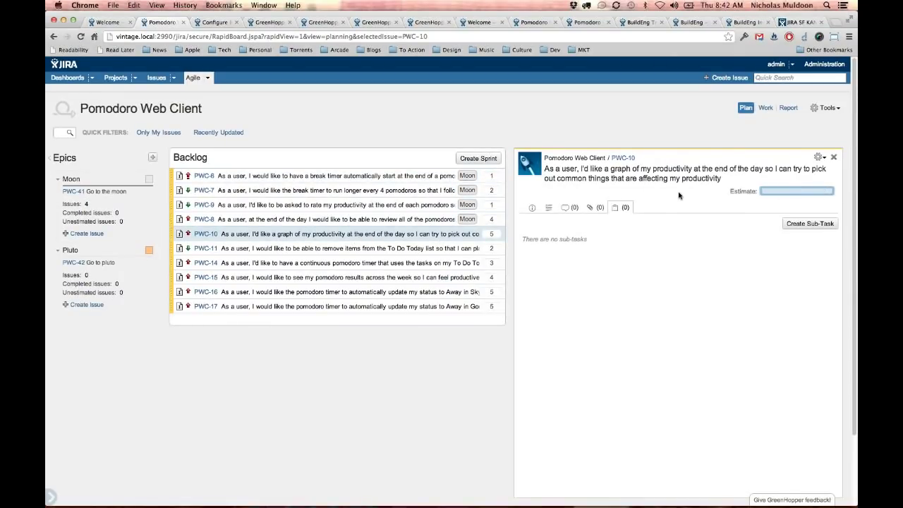
{"action": "left_click", "coordinate": [362, 267], "text": "shift"}
{"action": "left_click_drag", "start_coordinate": [346, 248], "coordinate": [76, 277]}
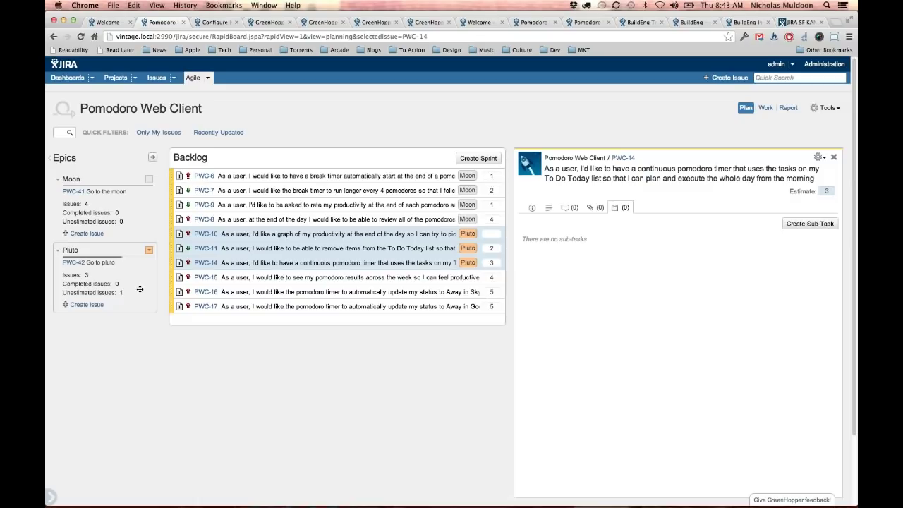
Create a new sprint and move stories PWC-9, PWC-11 and PWC-16 from the backlog into it.
{"action": "left_click", "coordinate": [468, 159]}
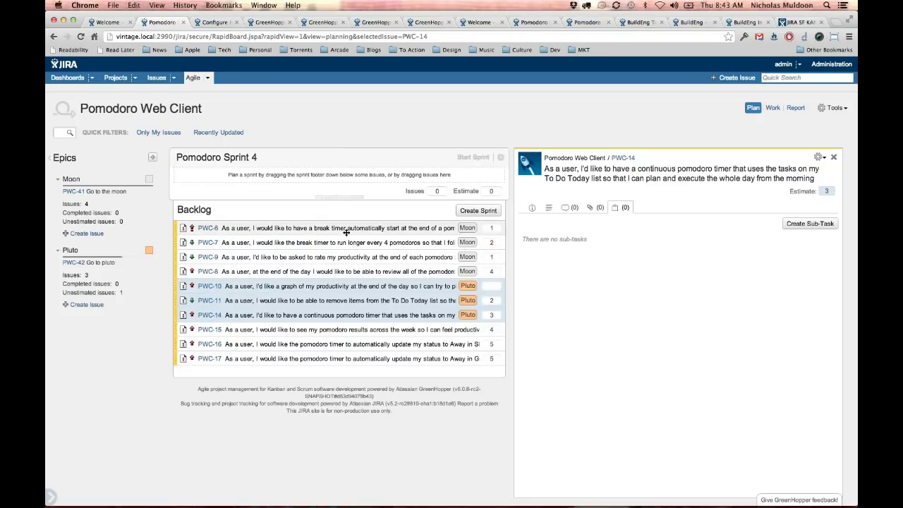
{"action": "left_click", "coordinate": [347, 256]}
{"action": "left_click", "coordinate": [346, 300], "text": "super"}
{"action": "left_click", "coordinate": [346, 343], "text": "super"}
{"action": "left_click_drag", "start_coordinate": [346, 343], "coordinate": [342, 177]}
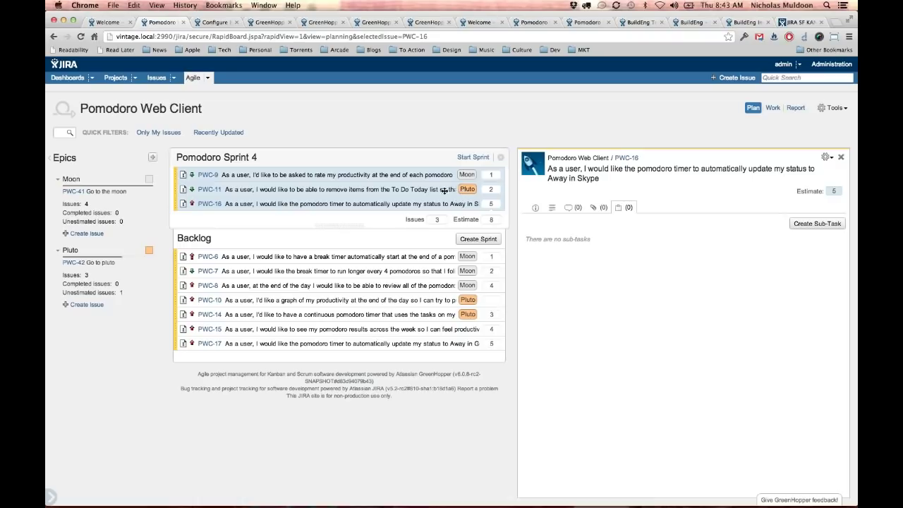
{"action": "left_click", "coordinate": [400, 177]}
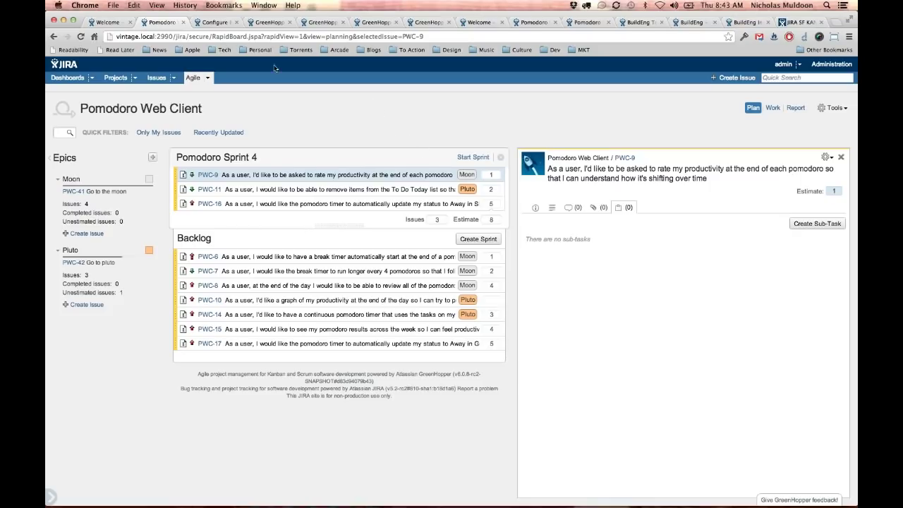
Review the Pomodoro Web Client board's column, swimlane and quick filter configuration.
{"action": "left_click", "coordinate": [219, 23]}
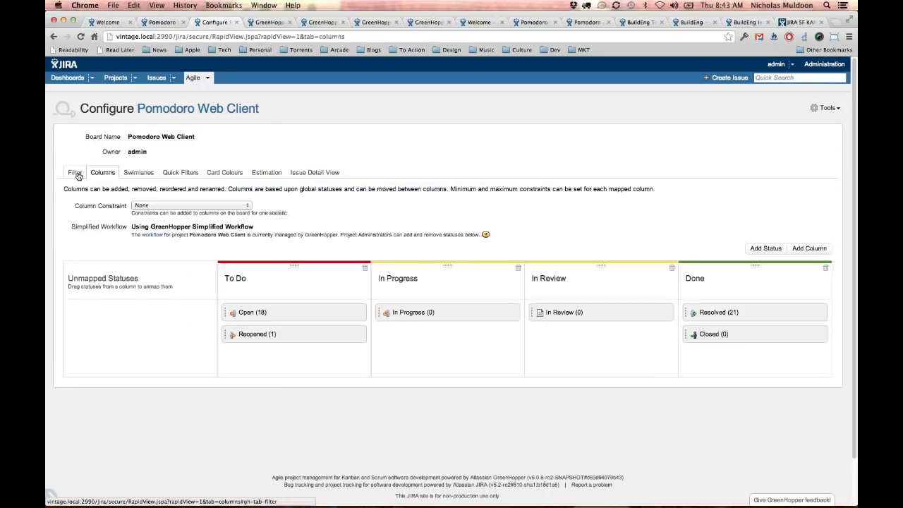
{"action": "left_click", "coordinate": [128, 175]}
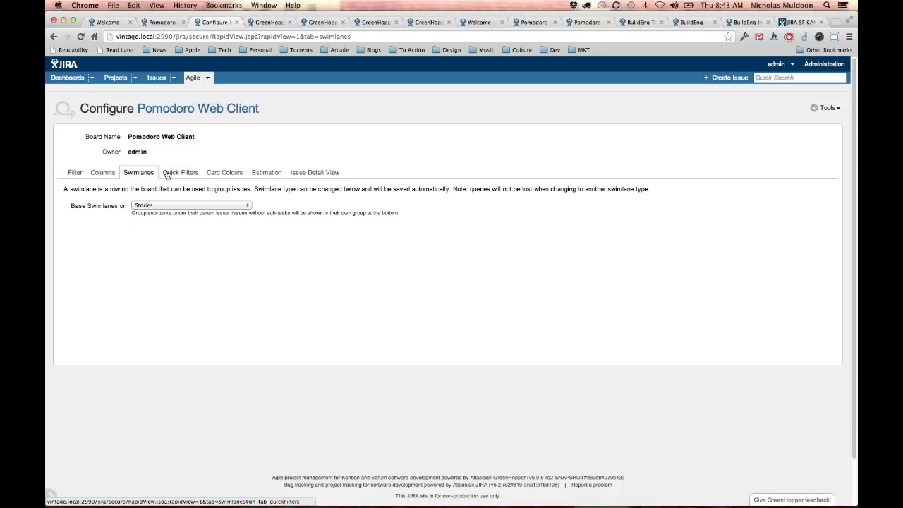
{"action": "left_click", "coordinate": [169, 175]}
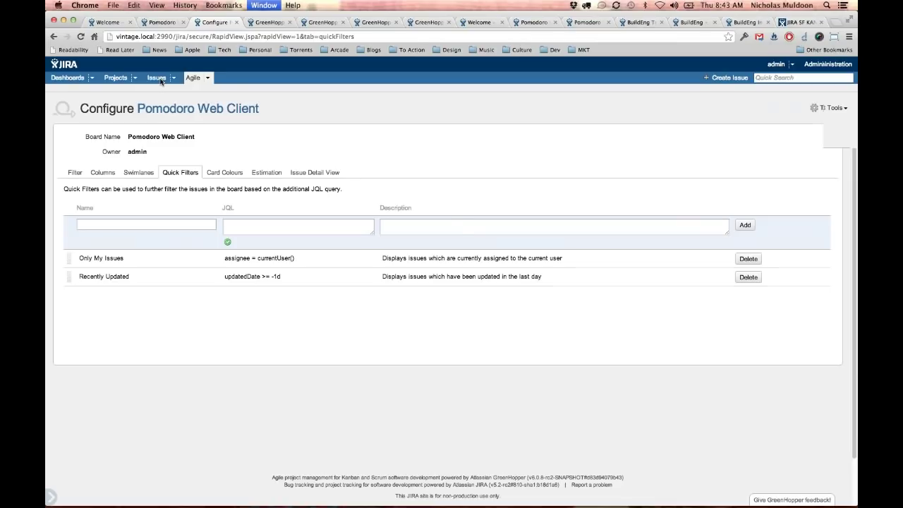
Filter the planning view by "break", move story PWC-6 into Pomodoro Sprint 4, and clear the filter.
{"action": "key", "text": "super+shift+bracketleft"}
{"action": "left_click", "coordinate": [58, 133]}
{"action": "type", "text": "break"}
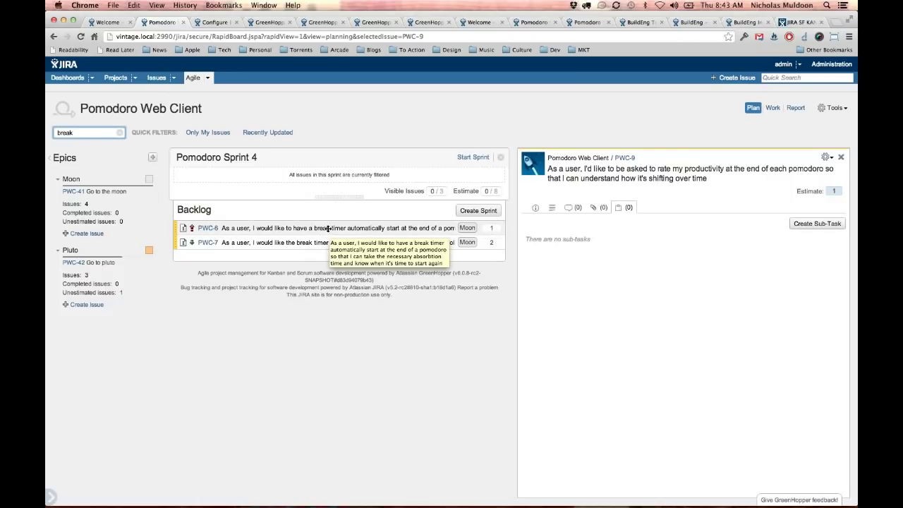
{"action": "left_click", "coordinate": [268, 227]}
{"action": "left_click_drag", "start_coordinate": [268, 211], "coordinate": [268, 202]}
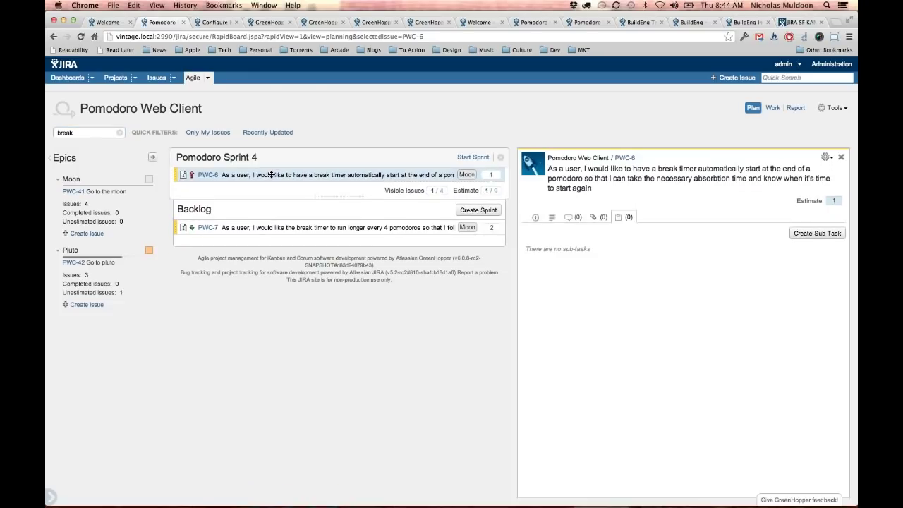
{"action": "left_click", "coordinate": [120, 134]}
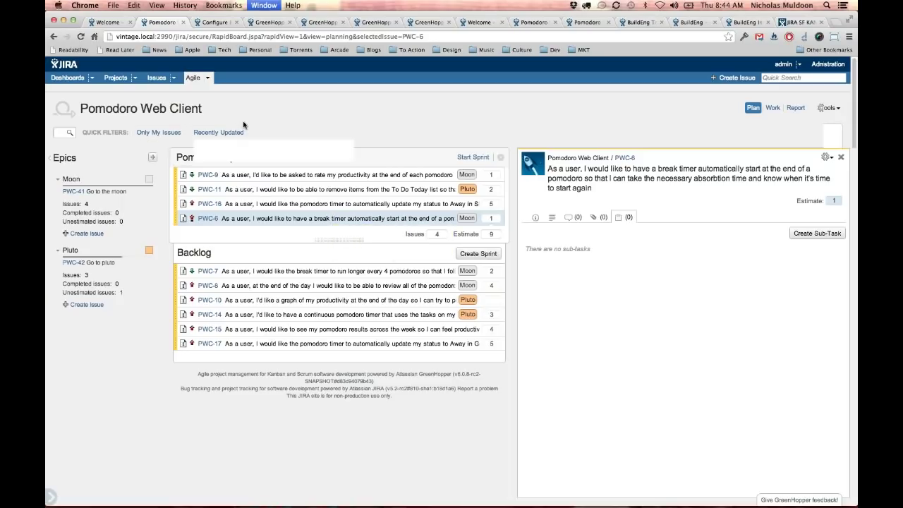
Review the card colour and estimation settings of the Pomodoro Web Client board.
{"action": "key", "text": "super+alt+Right"}
{"action": "left_click", "coordinate": [232, 172]}
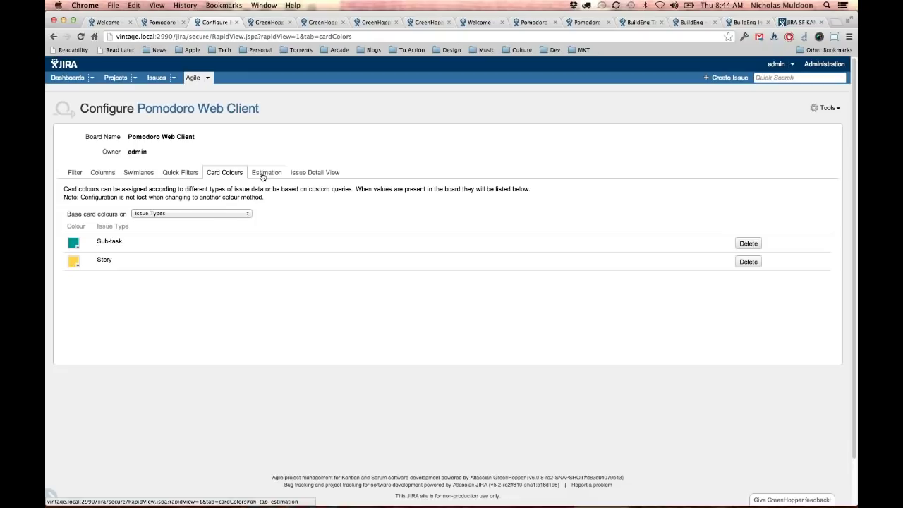
{"action": "left_click", "coordinate": [264, 174]}
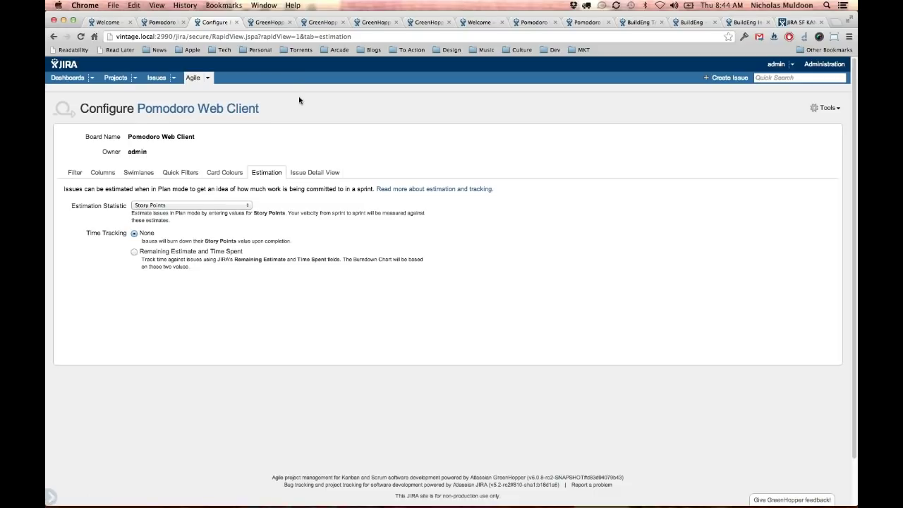
Examine the epics in the GreenHopper Team Scrum plan and expand the Diciannove sprint's issues.
{"action": "left_click", "coordinate": [268, 22]}
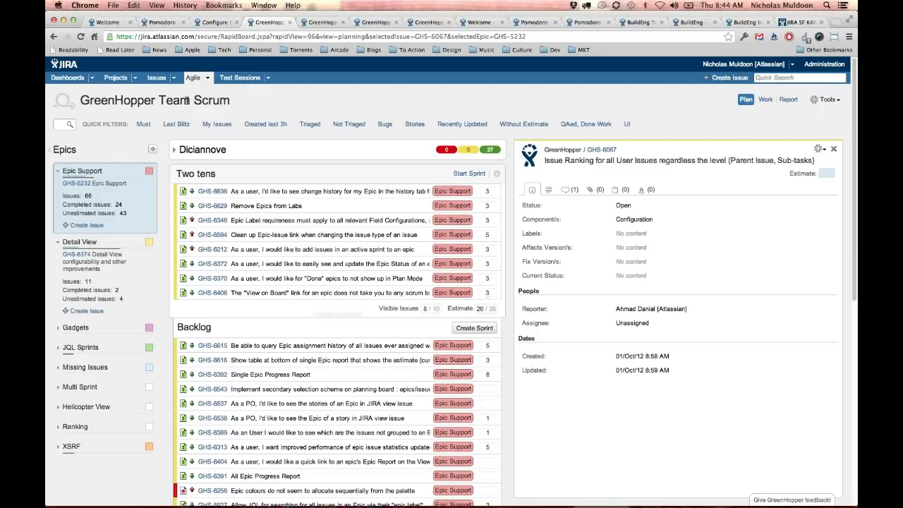
{"action": "left_click_drag", "start_coordinate": [194, 36], "coordinate": [142, 36]}
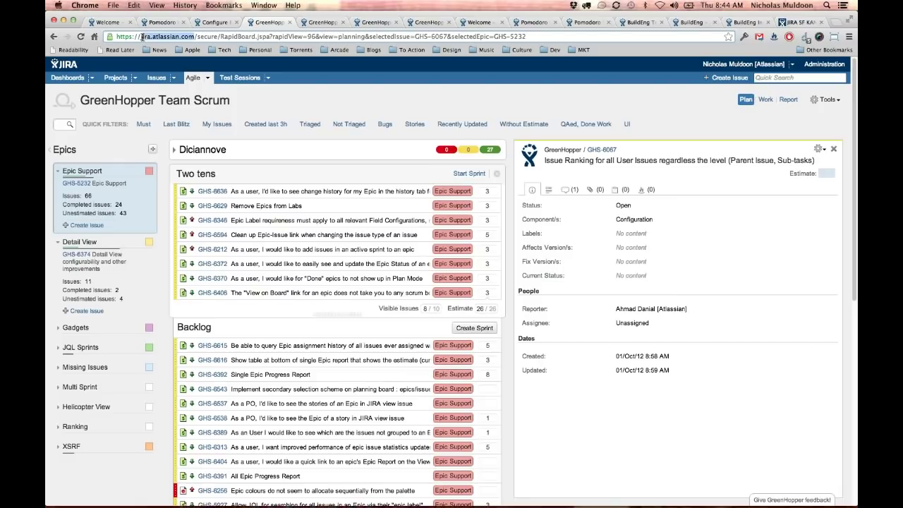
{"action": "left_click", "coordinate": [322, 100]}
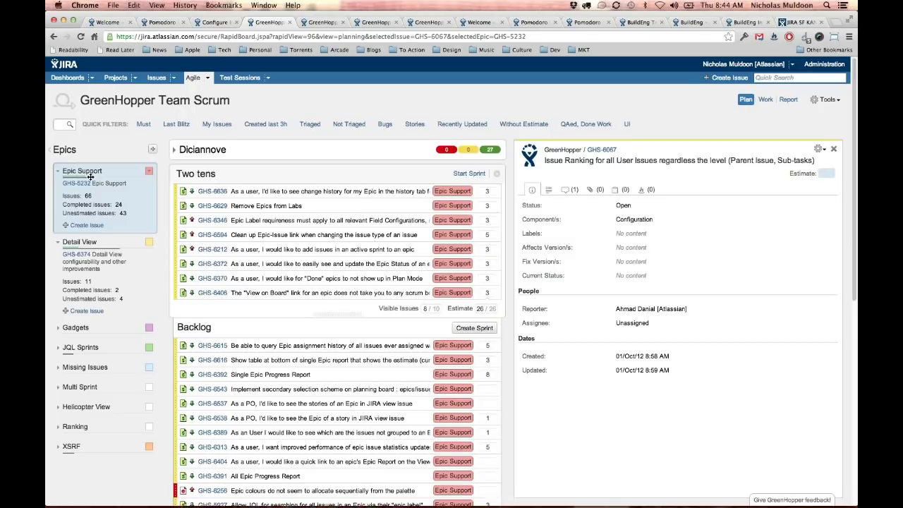
{"action": "mouse_move", "coordinate": [91, 177]}
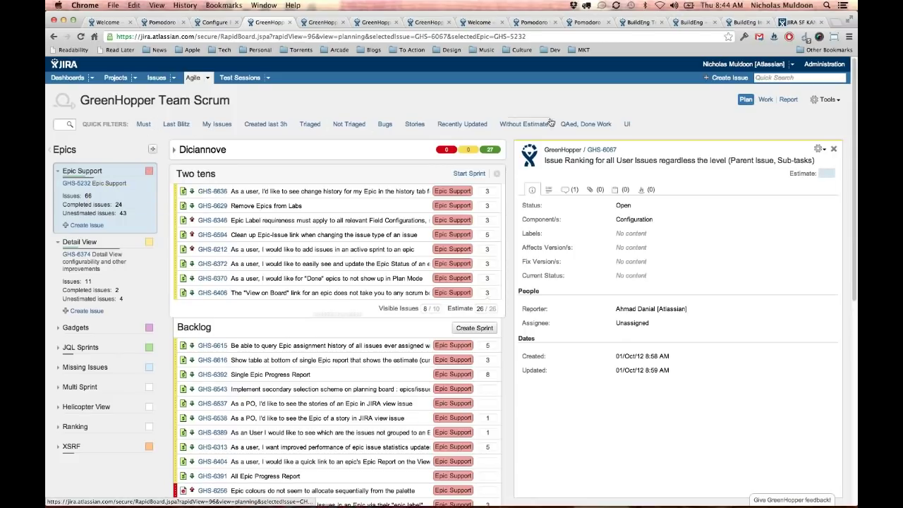
{"action": "left_click", "coordinate": [174, 150]}
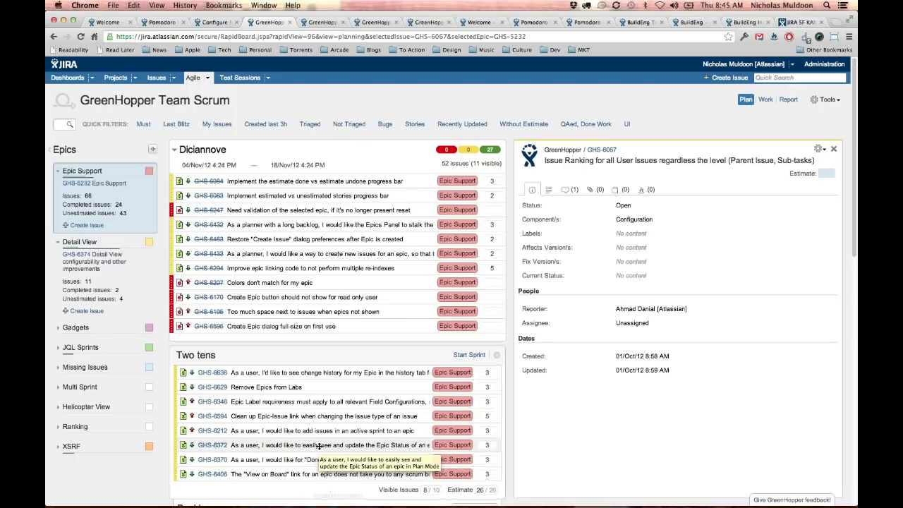
Check the GreenHopper Team Scrum work board and inspect the late data points on the City 17 burndown chart.
{"action": "key", "text": "2"}
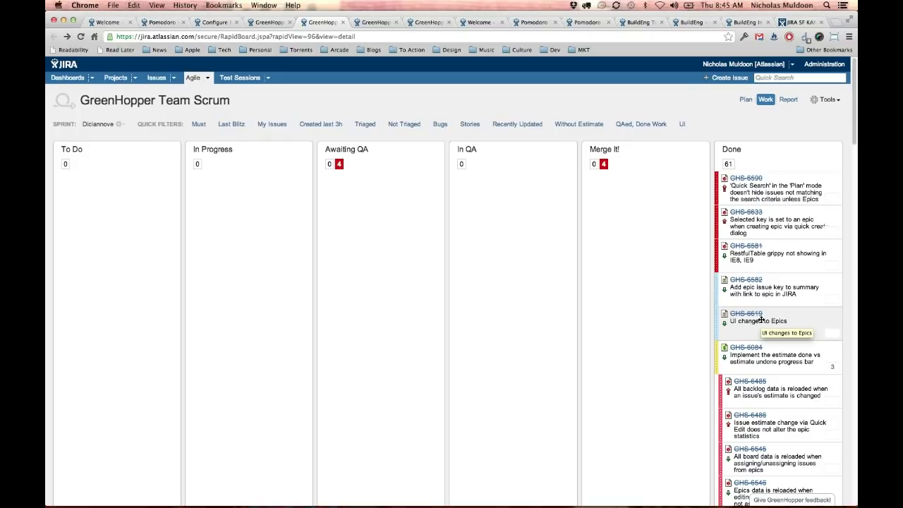
{"action": "key", "text": "super+m"}
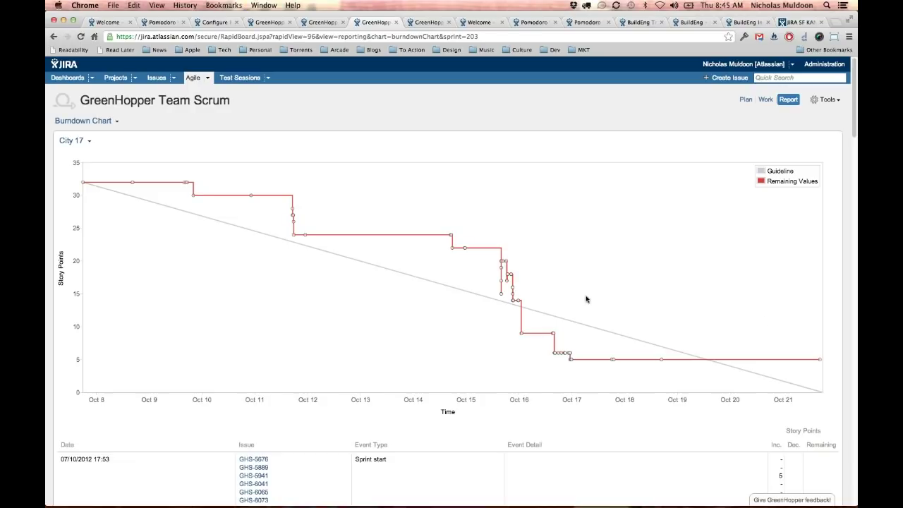
{"action": "mouse_move", "coordinate": [612, 362]}
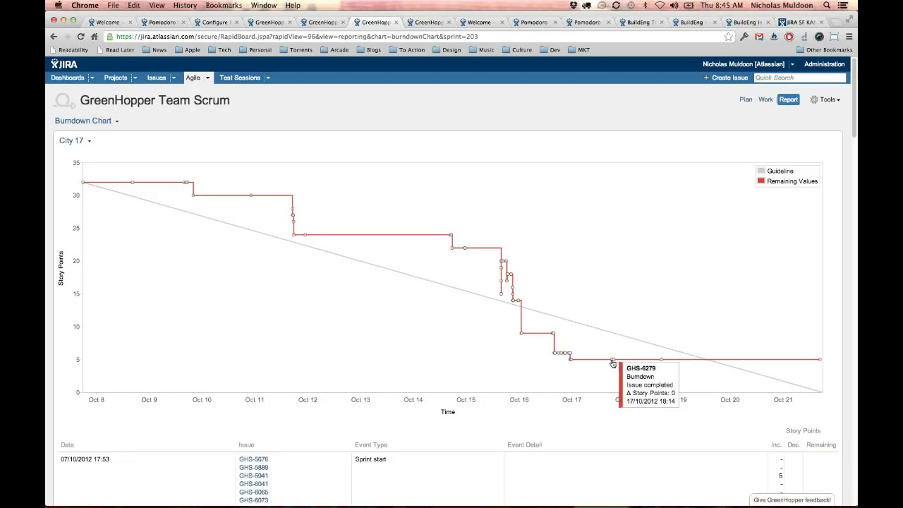
{"action": "mouse_move", "coordinate": [820, 363]}
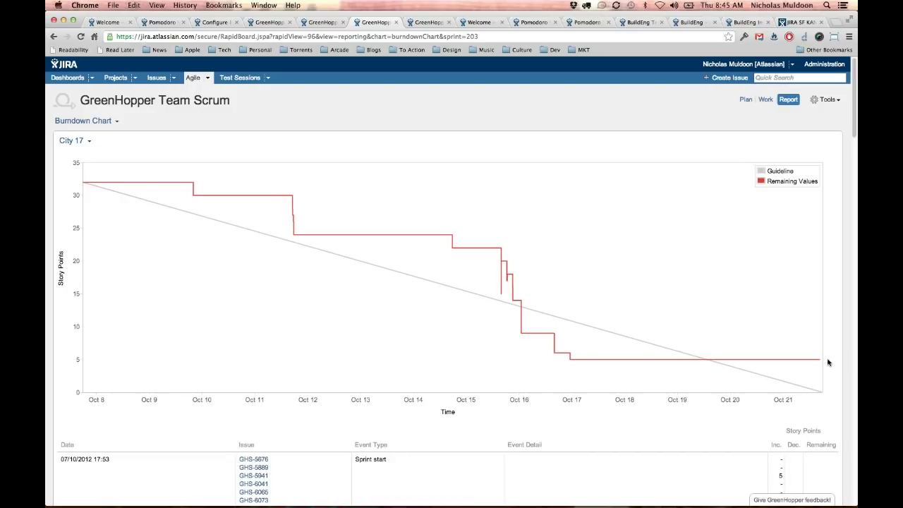
Examine the GreenHopper Team Scrum velocity chart and the list of other available reports.
{"action": "key", "text": "super+m"}
{"action": "key", "text": "ctrl+Tab"}
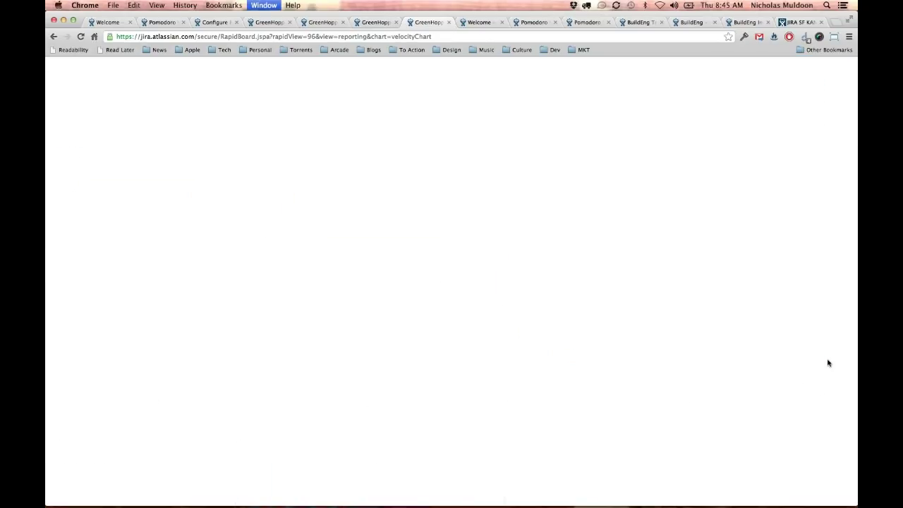
{"action": "left_click", "coordinate": [97, 123]}
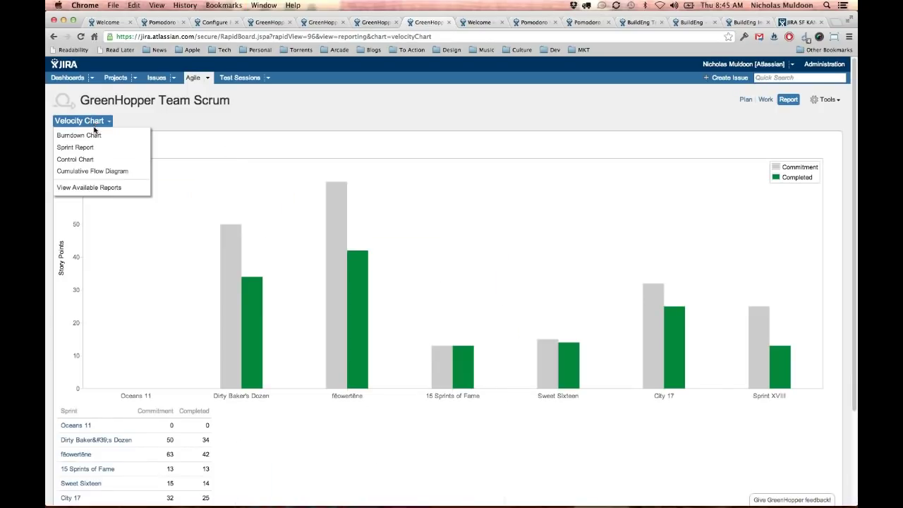
{"action": "left_click", "coordinate": [211, 137]}
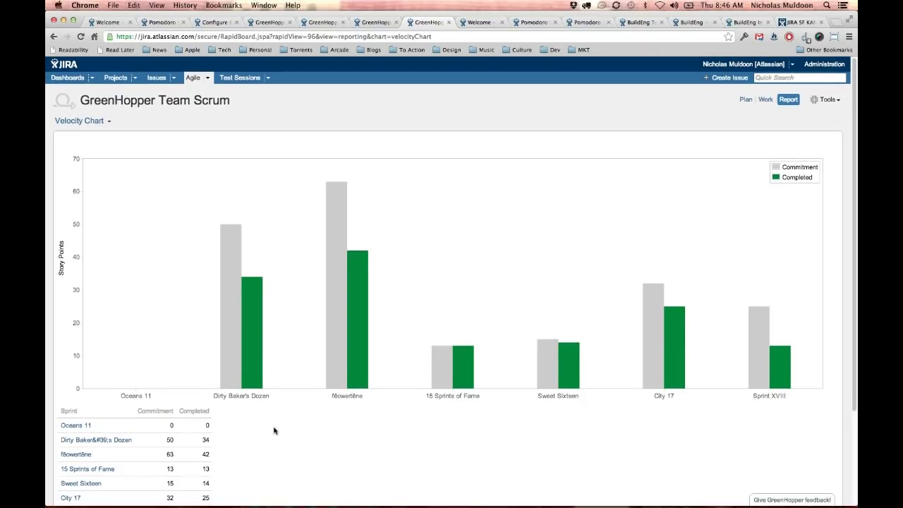
{"action": "left_click", "coordinate": [161, 22]}
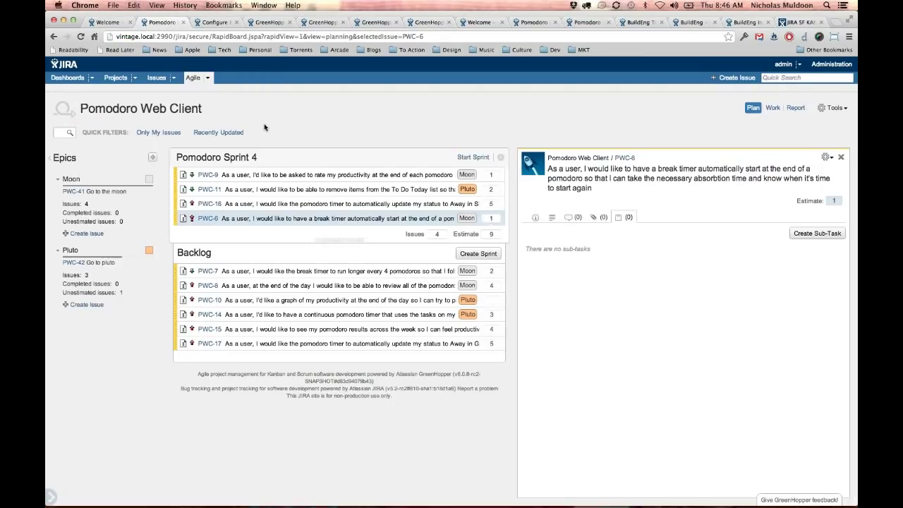
{"action": "left_click", "coordinate": [263, 22]}
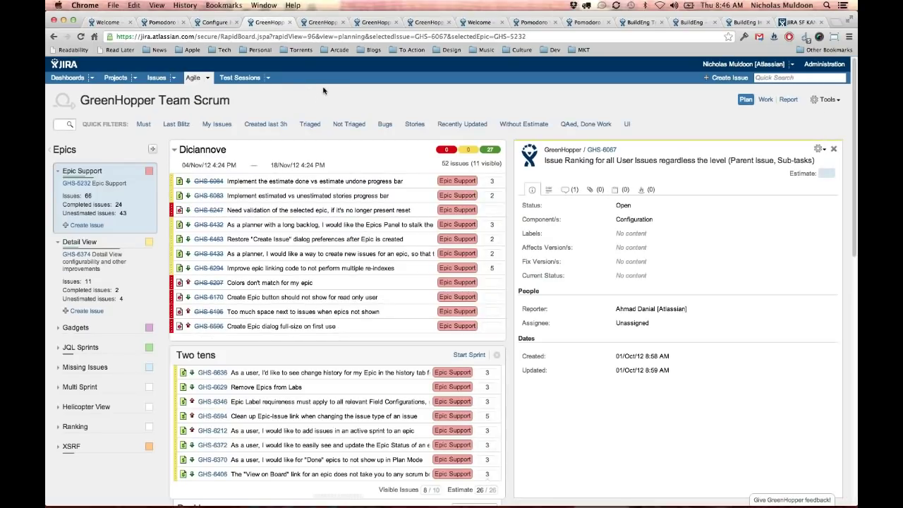
View the Kanban section of the GreenHopper getting-started page and switch to the Pomodoro Support board.
{"action": "left_click", "coordinate": [484, 25]}
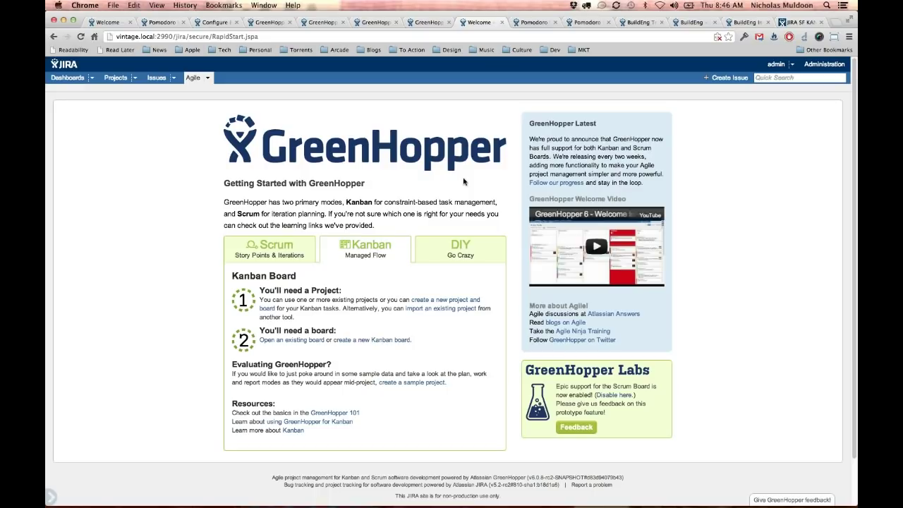
{"action": "key", "text": "super+alt+Left"}
{"action": "key", "text": "super+alt+Right"}
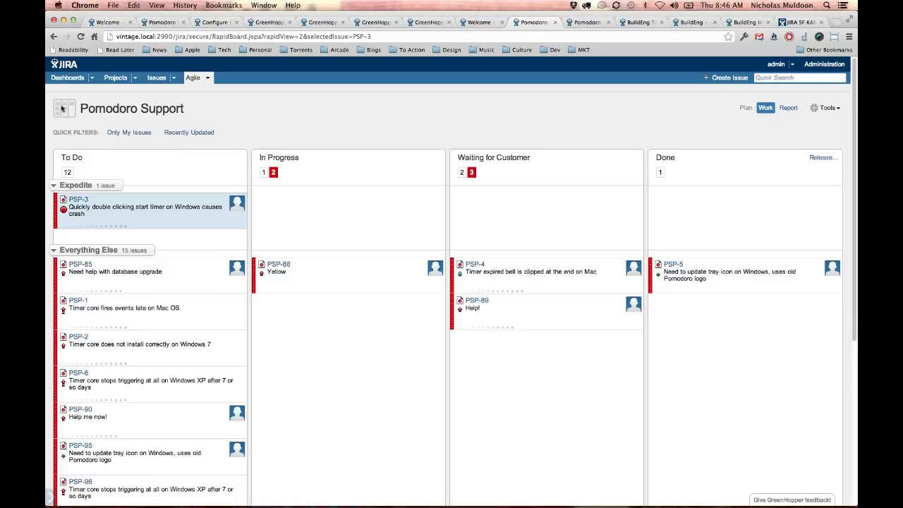
{"action": "left_click_drag", "start_coordinate": [79, 108], "coordinate": [184, 109]}
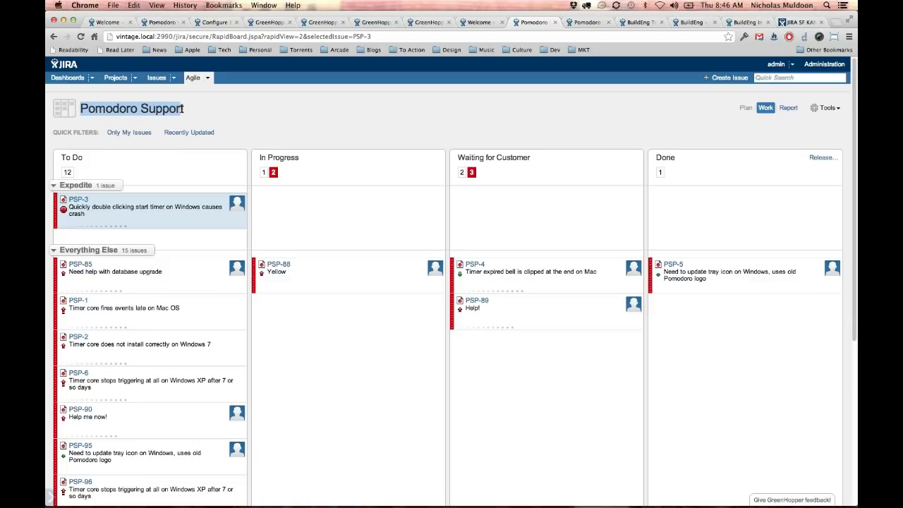
{"action": "left_click", "coordinate": [202, 113]}
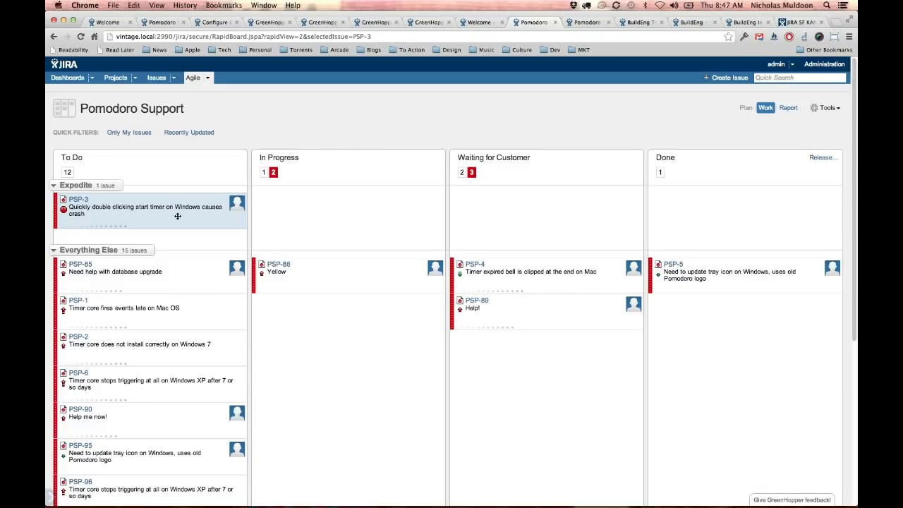
Rerank PSP-90 directly below PSP-1 and PSP-95 directly below PSP-85 in the To Do column.
{"action": "left_click", "coordinate": [164, 408]}
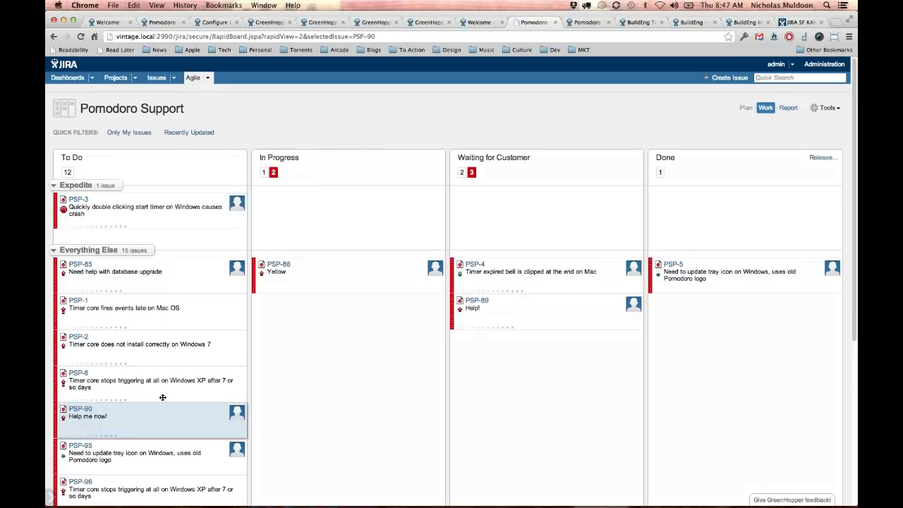
{"action": "left_click_drag", "start_coordinate": [163, 397], "coordinate": [161, 339]}
{"action": "left_click", "coordinate": [158, 453]}
{"action": "left_click_drag", "start_coordinate": [158, 453], "coordinate": [161, 284]}
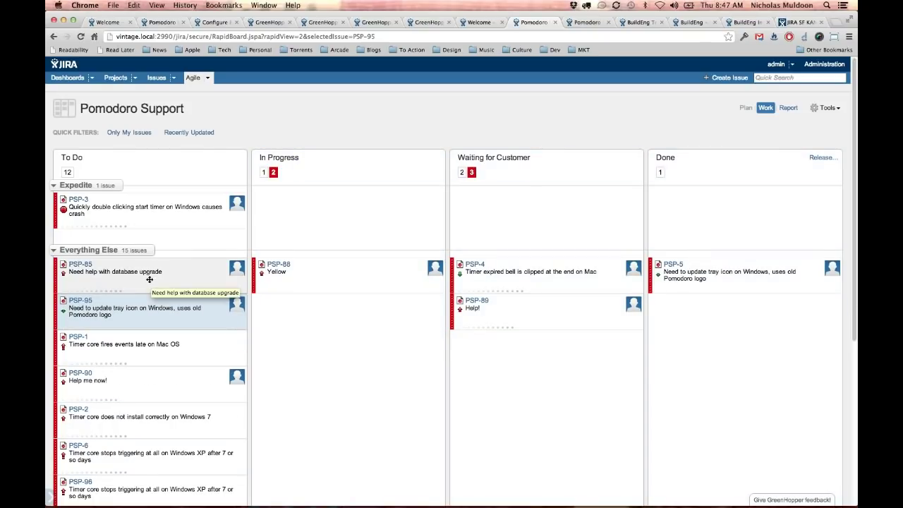
{"action": "left_click", "coordinate": [143, 274]}
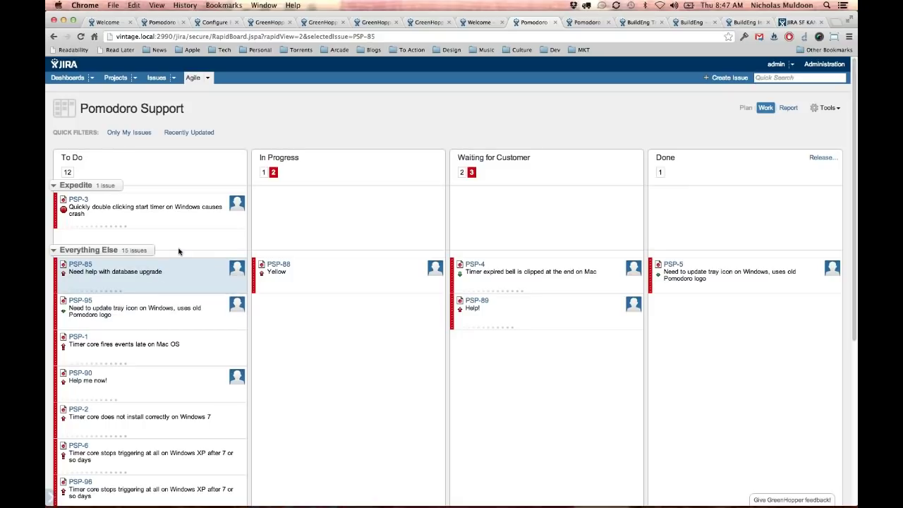
{"action": "left_click_drag", "start_coordinate": [208, 265], "coordinate": [180, 268]}
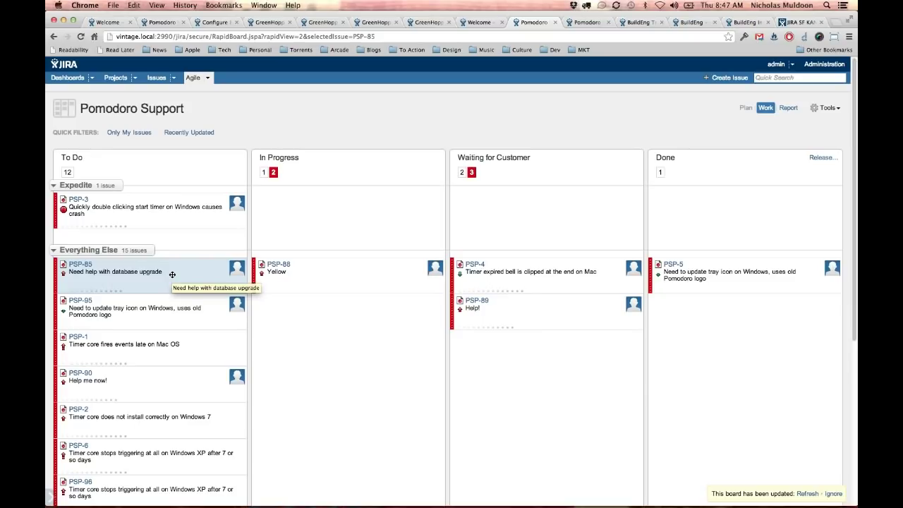
Move the expedite issue PSP-3 to Done and issue PSP-85 from To Do to In Progress.
{"action": "left_click", "coordinate": [139, 216]}
{"action": "left_click_drag", "start_coordinate": [138, 216], "coordinate": [707, 206]}
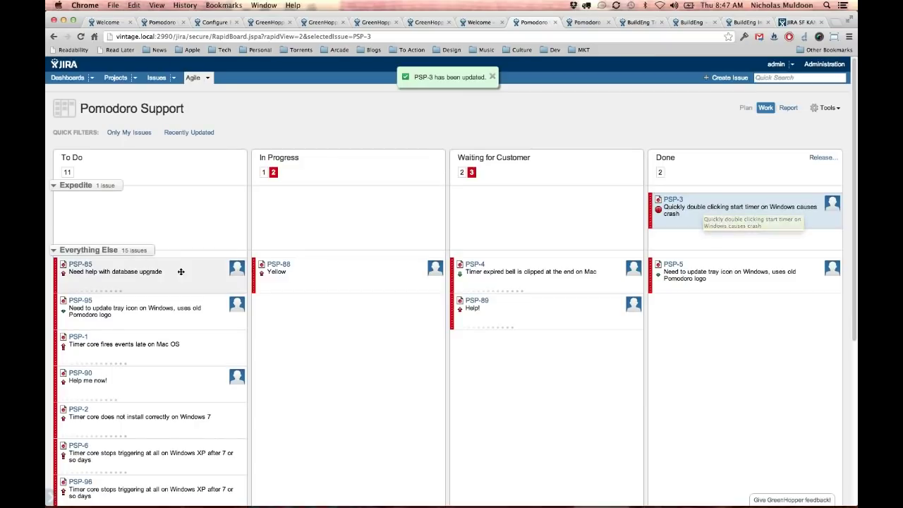
{"action": "left_click_drag", "start_coordinate": [182, 274], "coordinate": [381, 317]}
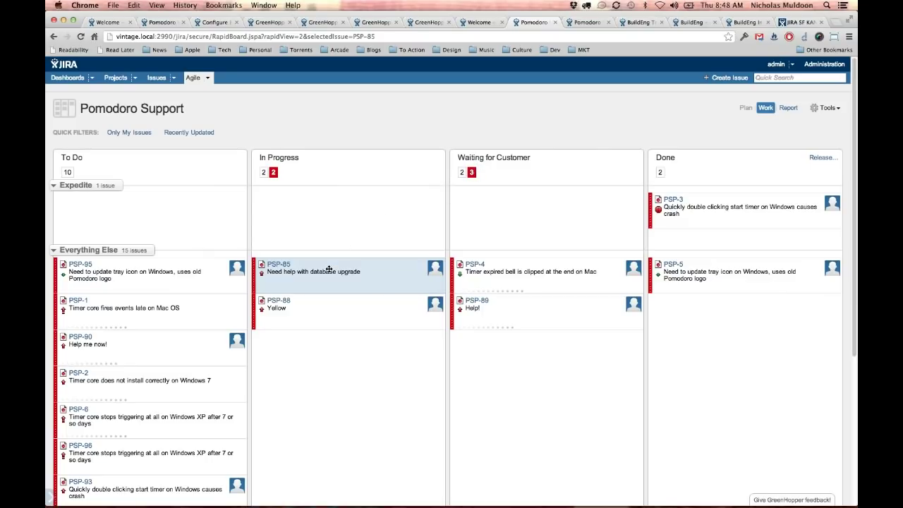
Move issues PSP-85 and PSP-88 from In Progress to Waiting for Customer.
{"action": "left_click_drag", "start_coordinate": [319, 264], "coordinate": [519, 343]}
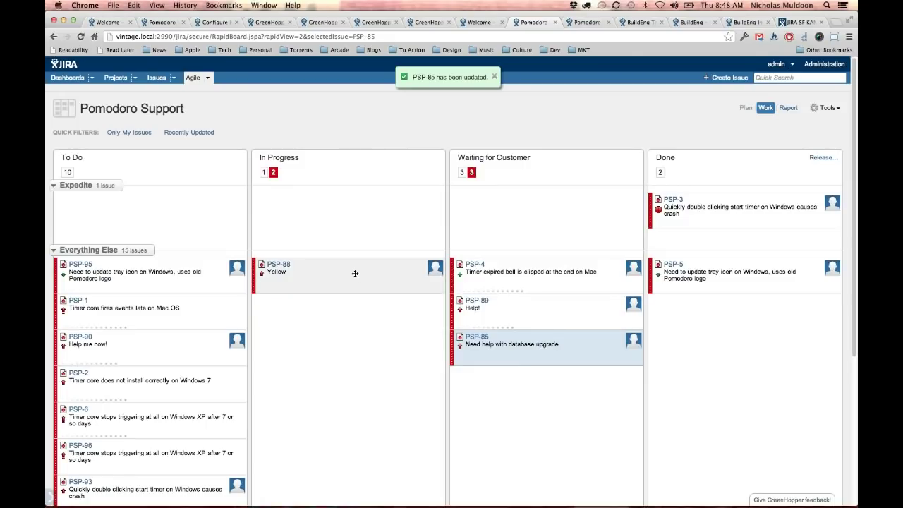
{"action": "left_click_drag", "start_coordinate": [388, 286], "coordinate": [546, 306]}
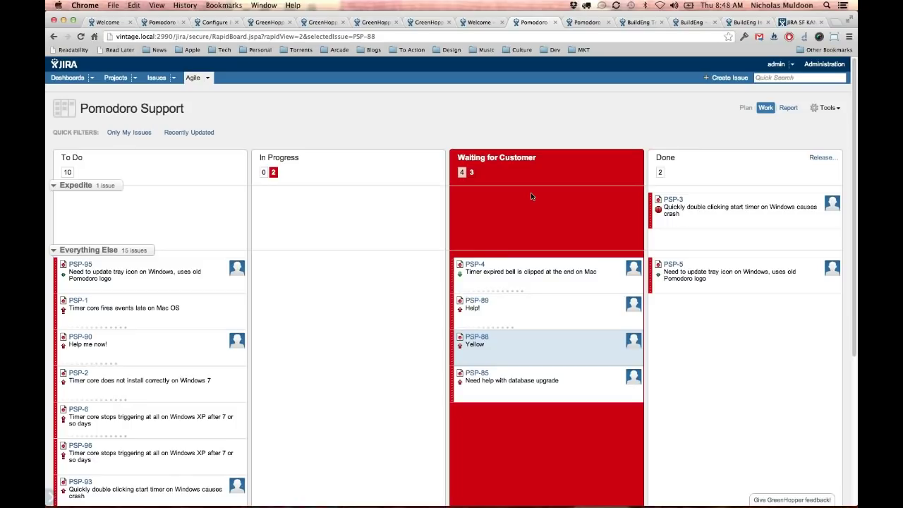
Move issue PSP-4 from Waiting for Customer to Done.
{"action": "left_click", "coordinate": [185, 274]}
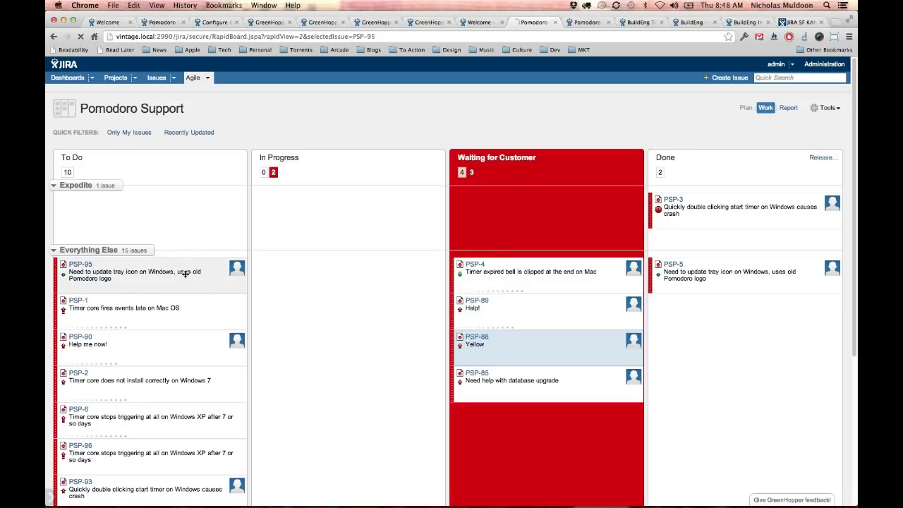
{"action": "mouse_move", "coordinate": [185, 274]}
{"action": "left_mouse_down"}
{"action": "mouse_move", "coordinate": [264, 264]}
{"action": "mouse_move", "coordinate": [377, 294]}
{"action": "mouse_move", "coordinate": [181, 275]}
{"action": "left_mouse_up"}
{"action": "left_click_drag", "start_coordinate": [524, 271], "coordinate": [715, 322]}
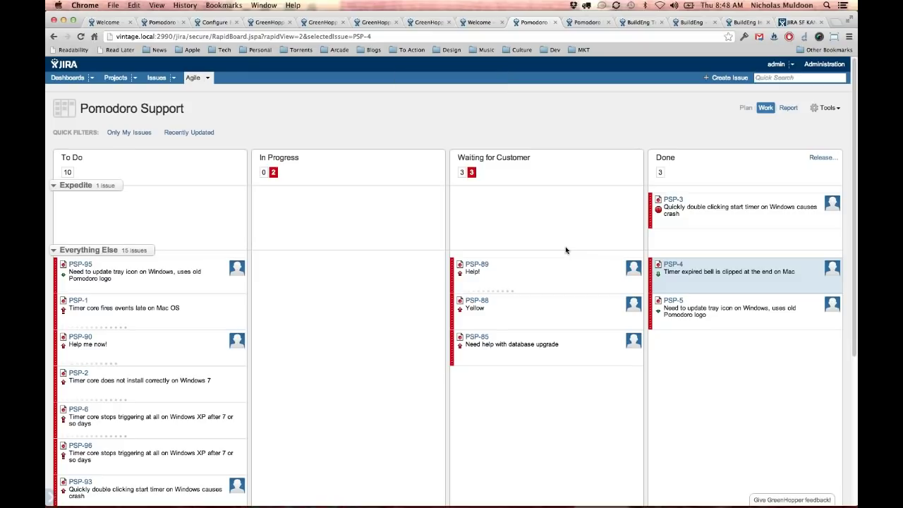
View the Pomodoro Support Cumulative Flow Diagram and switch to the BuildEng Triage board.
{"action": "key", "text": "super+alt+Right"}
{"action": "key", "text": "super+alt+Right"}
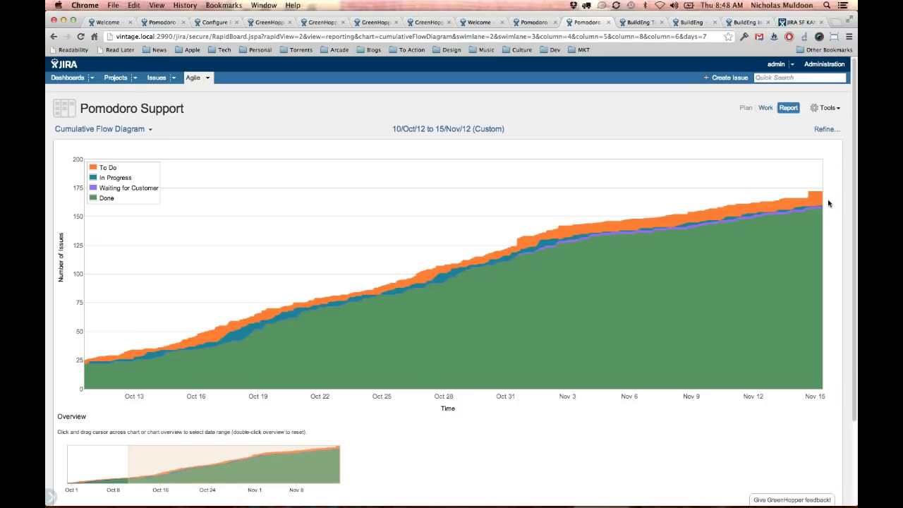
{"action": "key", "text": "super+alt+Right"}
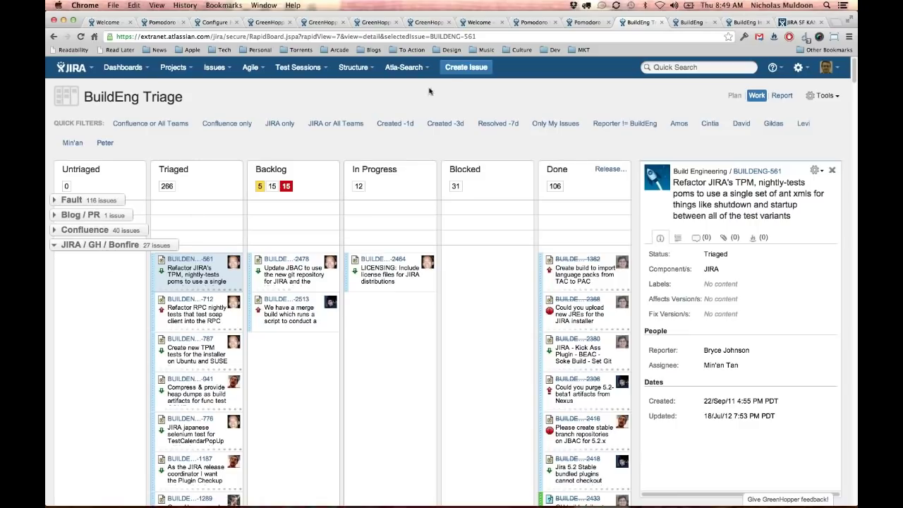
View the issue creation form on the BuildEng Triage board without creating an issue, and dismiss the calendar reminder.
{"action": "left_click", "coordinate": [465, 67]}
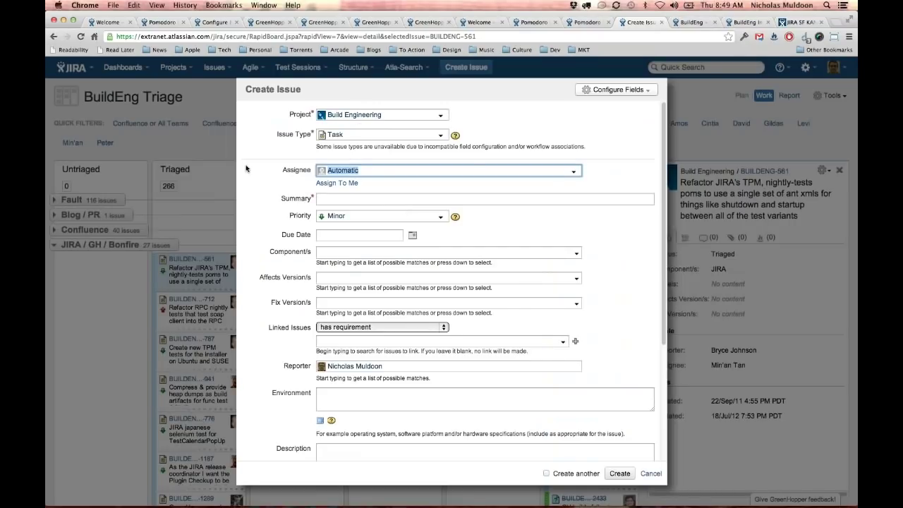
{"action": "key", "text": "Escape"}
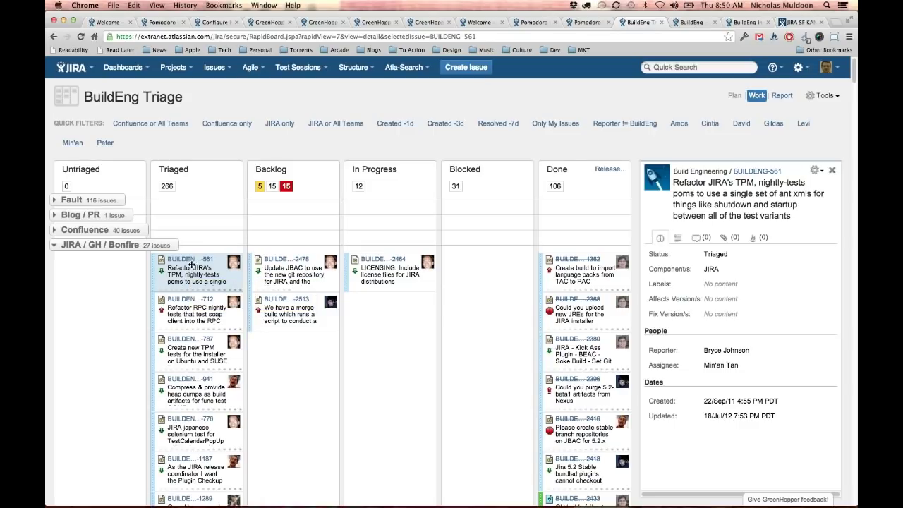
{"action": "double_click", "coordinate": [164, 186]}
{"action": "left_click", "coordinate": [260, 186]}
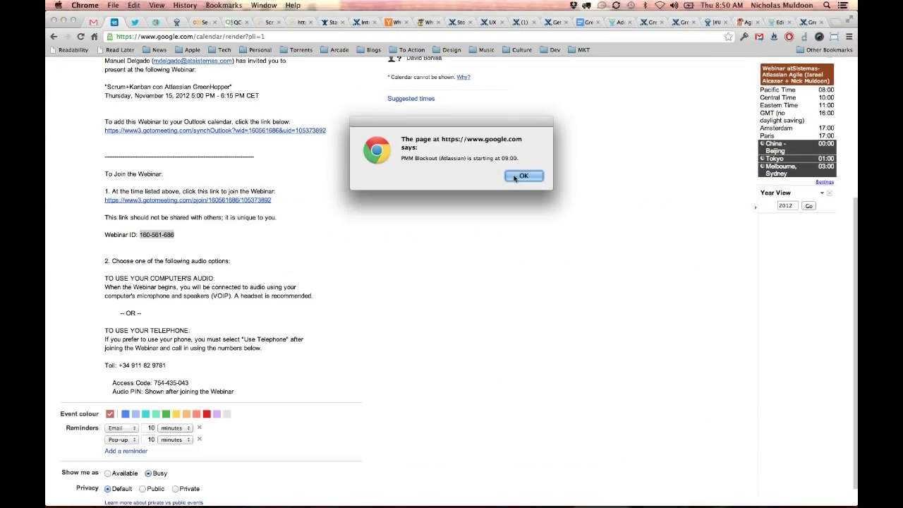
{"action": "key", "text": "Return"}
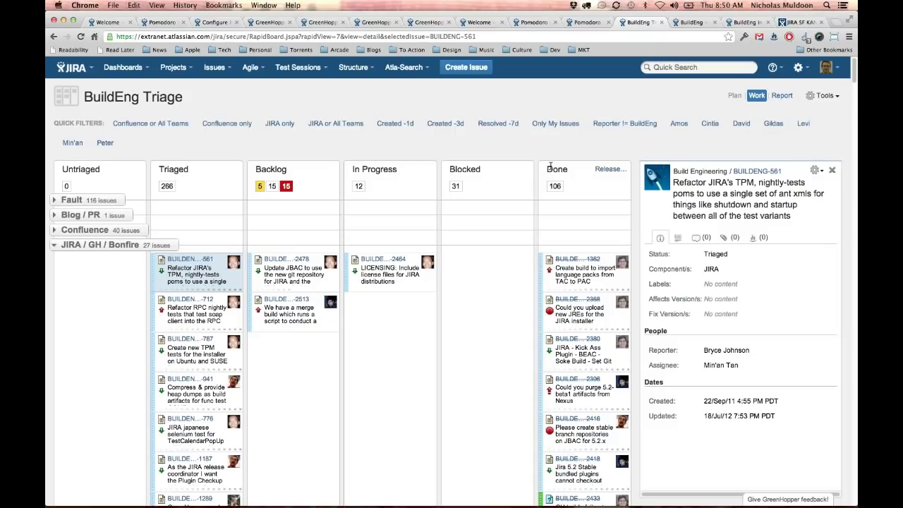
View the BuildEng board and switch to the Control Chart of the BuildEng Including released board.
{"action": "key", "text": "super+alt+Right"}
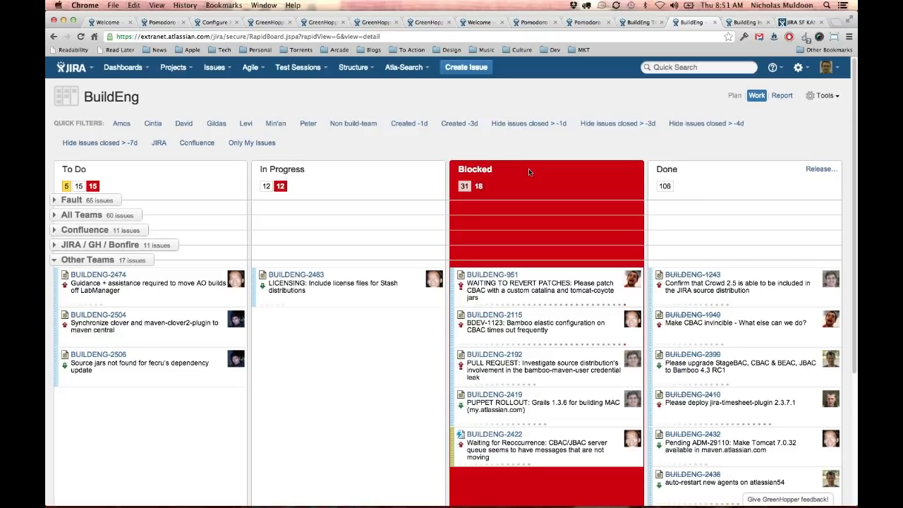
{"action": "key", "text": "super+shift+j"}
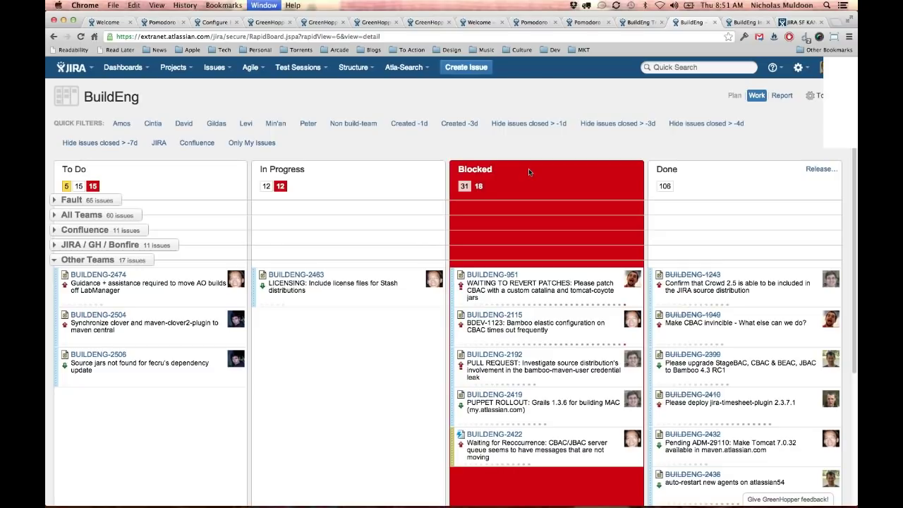
{"action": "key", "text": "super+alt+Right"}
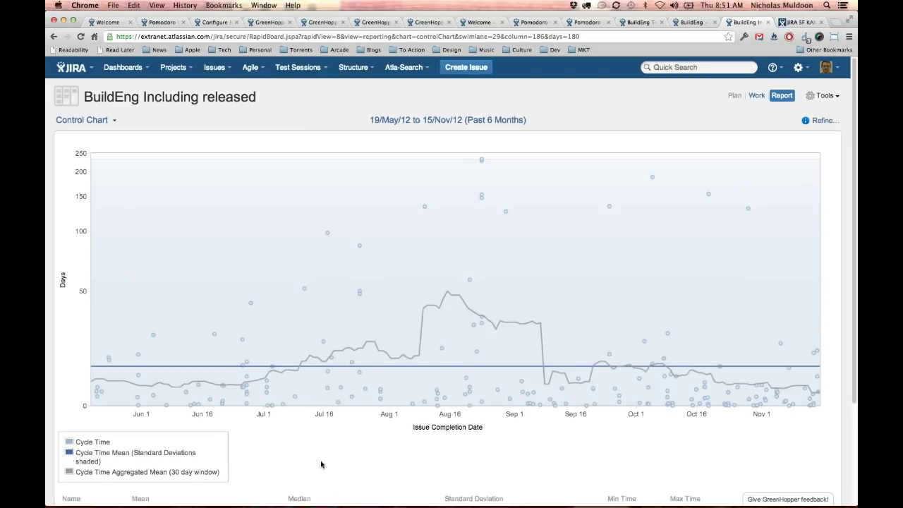
Revisit the Pomodoro Support Cumulative Flow Diagram, and inspect the BUILDENG-1639 and BUILDENG-1503 points on the BuildEng Including released Control Chart.
{"action": "left_click", "coordinate": [575, 24]}
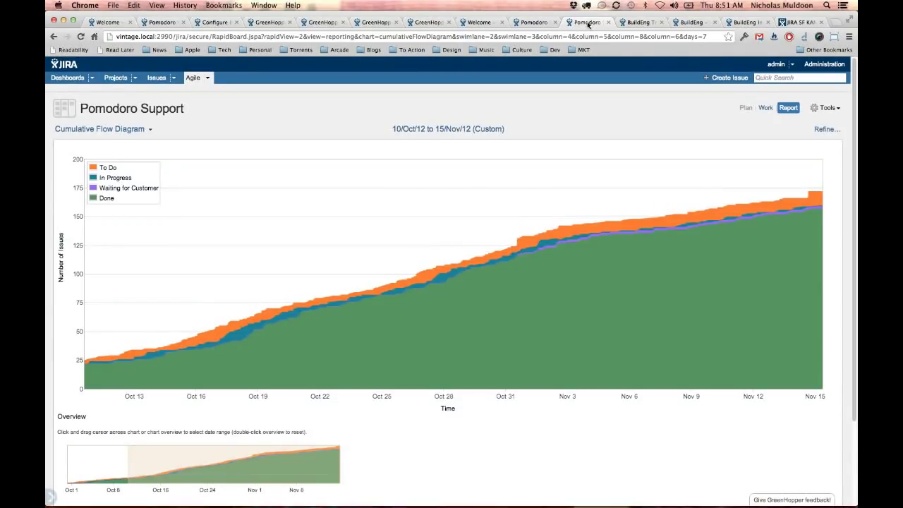
{"action": "left_click", "coordinate": [742, 23]}
{"action": "mouse_move", "coordinate": [360, 248]}
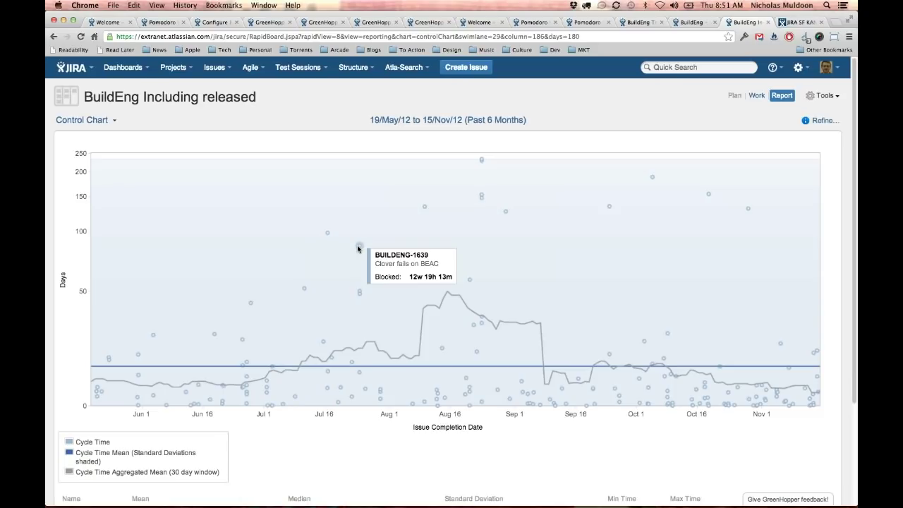
{"action": "mouse_move", "coordinate": [470, 282]}
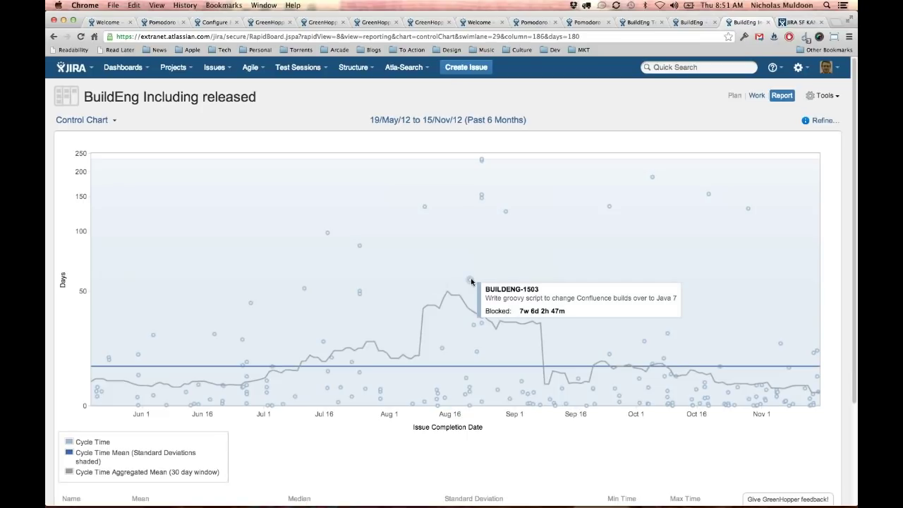
{"action": "mouse_move", "coordinate": [449, 294]}
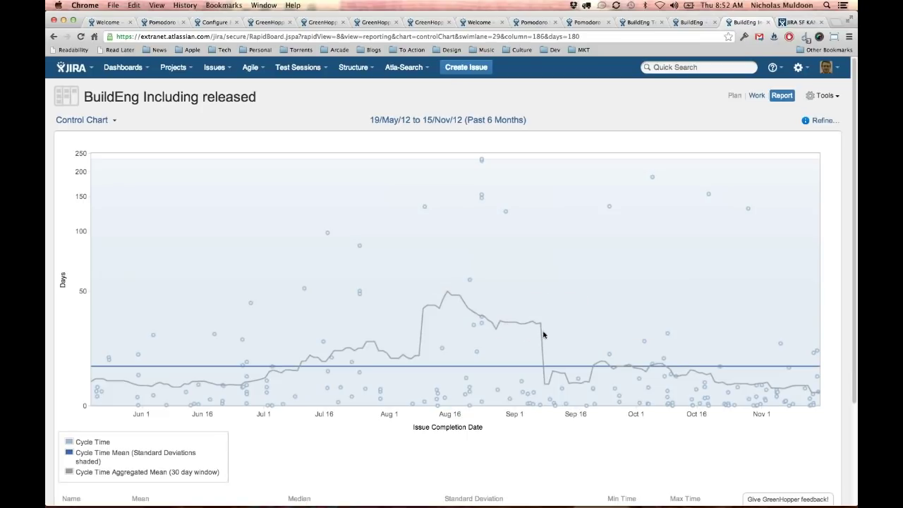
Add the In Progress column to the Control Chart's report filters alongside Blocked, and inspect the aggregated mean line.
{"action": "left_click", "coordinate": [813, 122]}
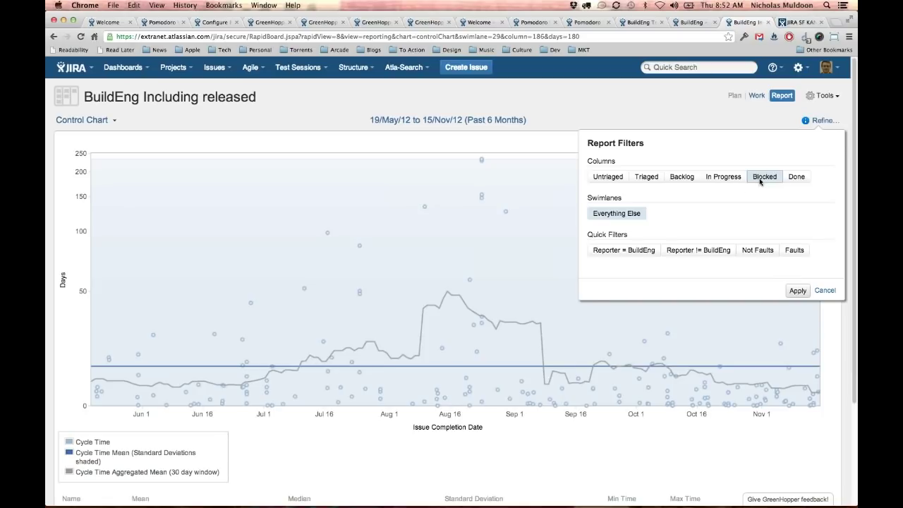
{"action": "left_click", "coordinate": [727, 180]}
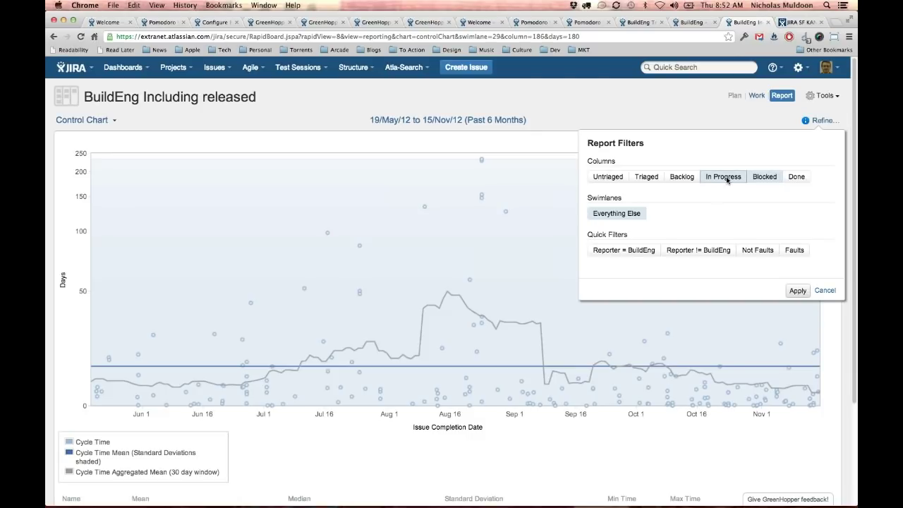
{"action": "left_click", "coordinate": [798, 291]}
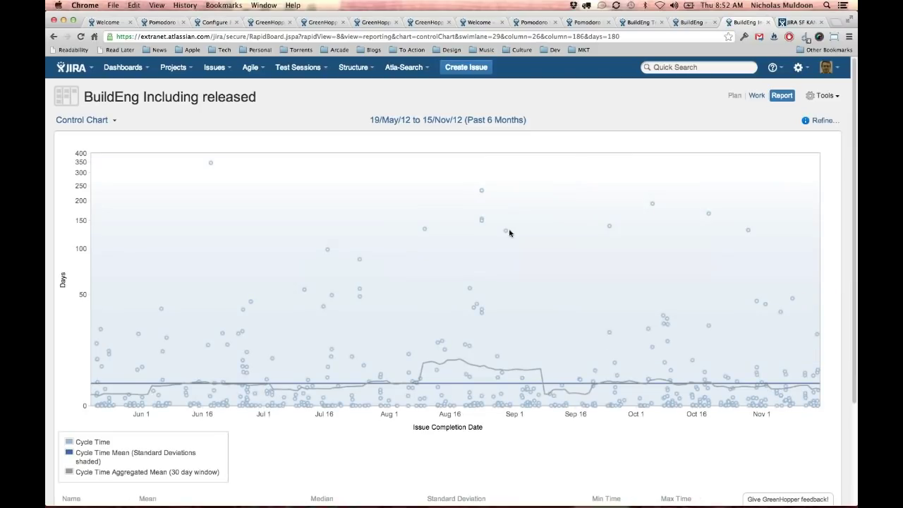
{"action": "mouse_move", "coordinate": [506, 234]}
{"action": "mouse_move", "coordinate": [445, 366]}
{"action": "mouse_move", "coordinate": [588, 398]}
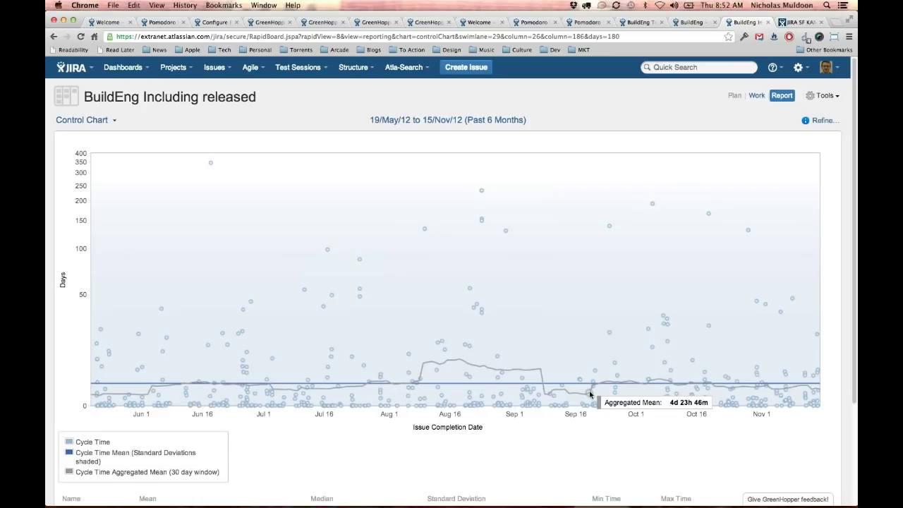
Set the Control Chart's timeframe to Past 3 Months and inspect the outlier BUILDENG-1025.
{"action": "left_click", "coordinate": [513, 126]}
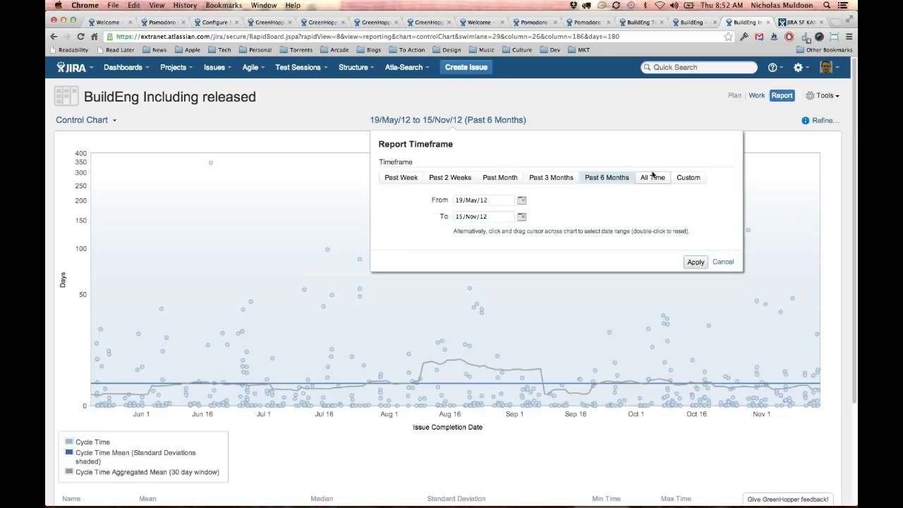
{"action": "left_click", "coordinate": [550, 177]}
{"action": "left_click", "coordinate": [695, 262]}
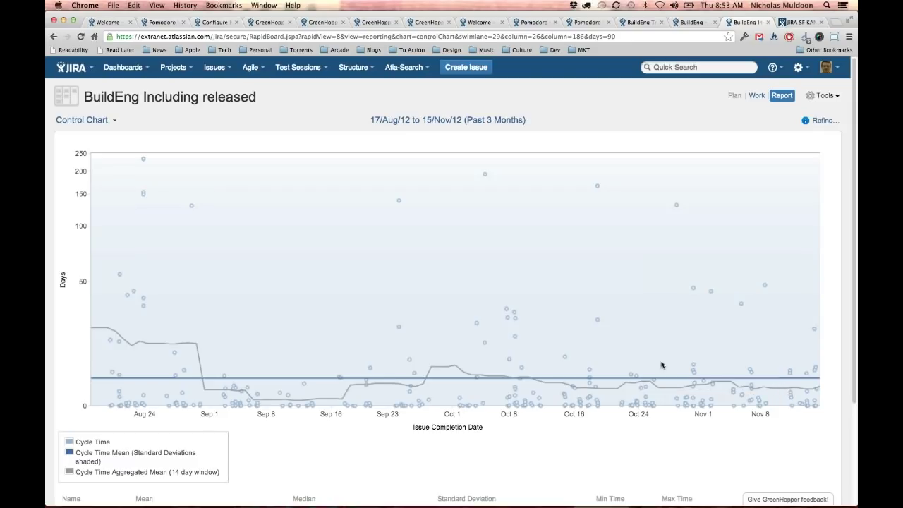
{"action": "mouse_move", "coordinate": [141, 162]}
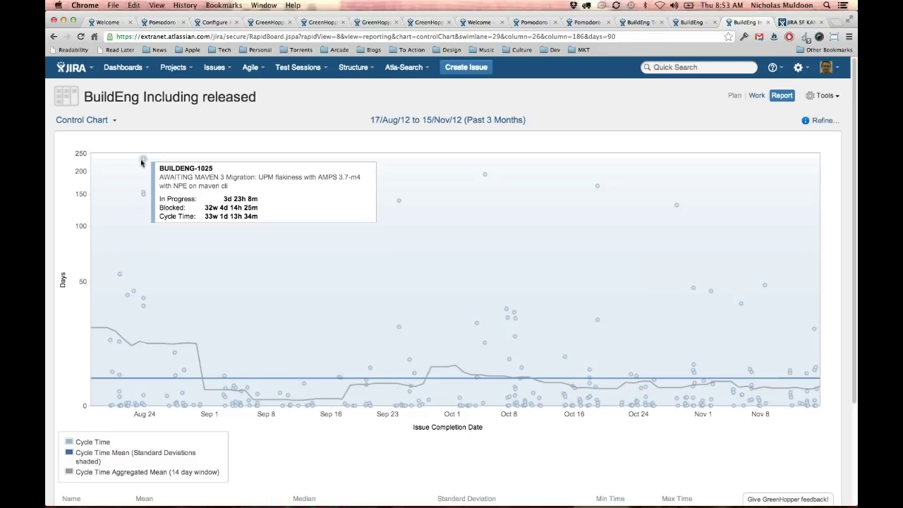
View the JIRA SF KANBAN board and the GreenHopper getting-started page, and switch to the GreenHopper Team Scrum board.
{"action": "key", "text": "super+m"}
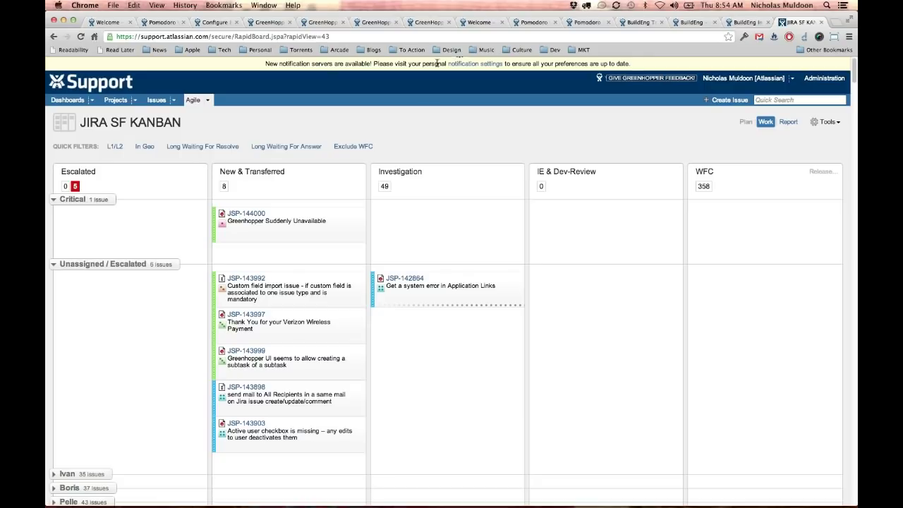
{"action": "left_click", "coordinate": [480, 23]}
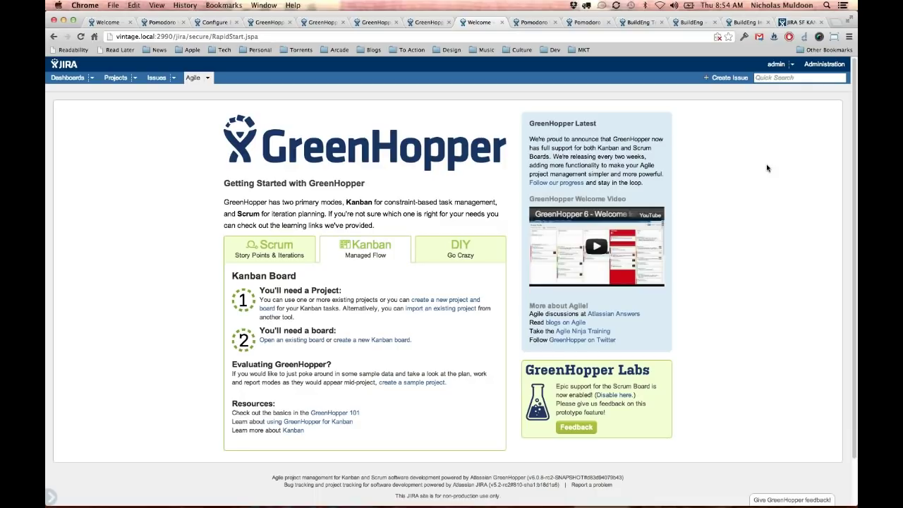
{"action": "left_click", "coordinate": [849, 36]}
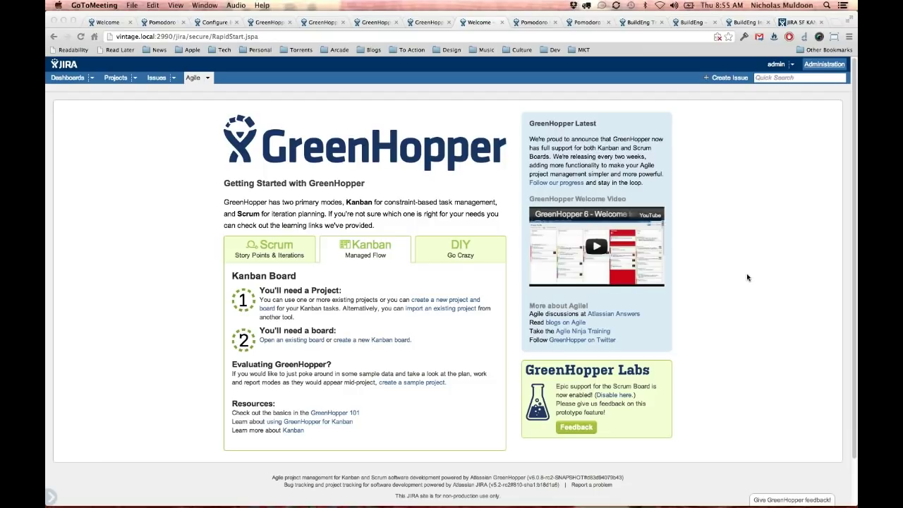
{"action": "left_click", "coordinate": [681, 259]}
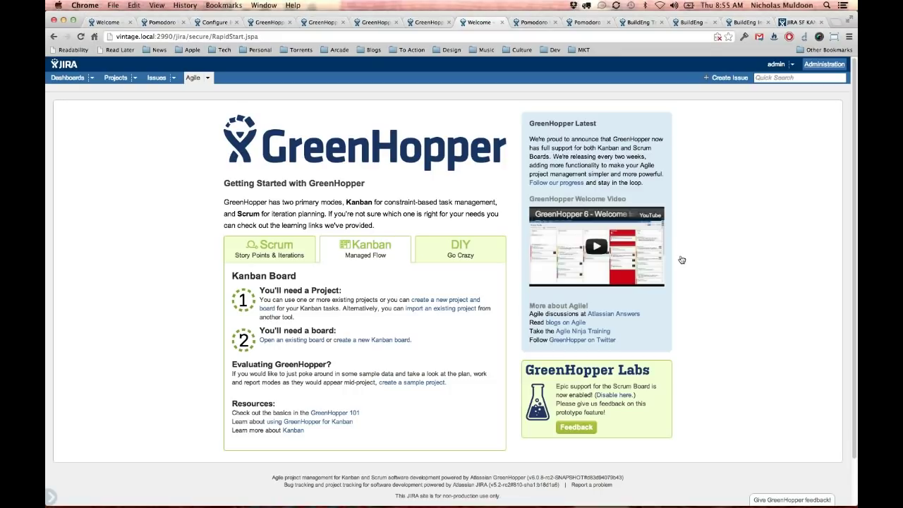
{"action": "left_click", "coordinate": [270, 22]}
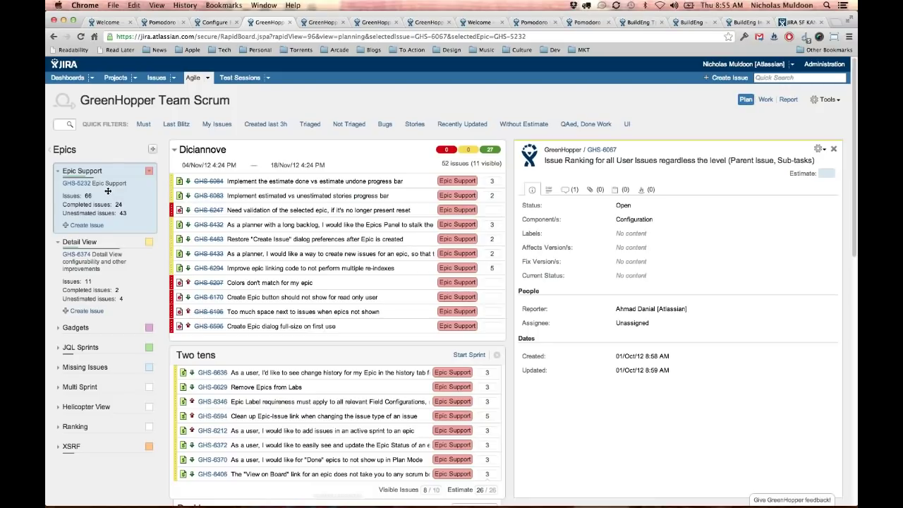
Start a new issue under the Epic Support epic with project GreenHopper and issue type Story, and discard it.
{"action": "left_click", "coordinate": [86, 226]}
{"action": "left_click", "coordinate": [345, 173]}
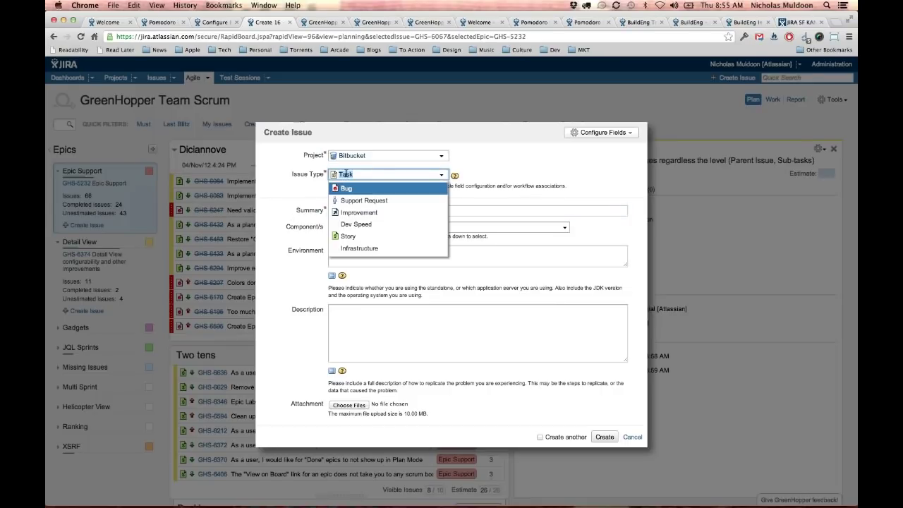
{"action": "left_click", "coordinate": [361, 156]}
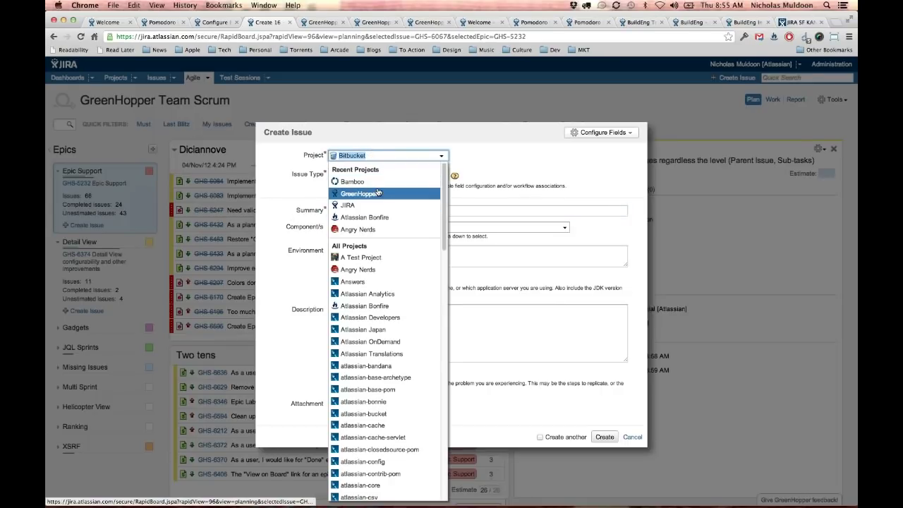
{"action": "left_click", "coordinate": [378, 192]}
{"action": "left_click", "coordinate": [355, 172]}
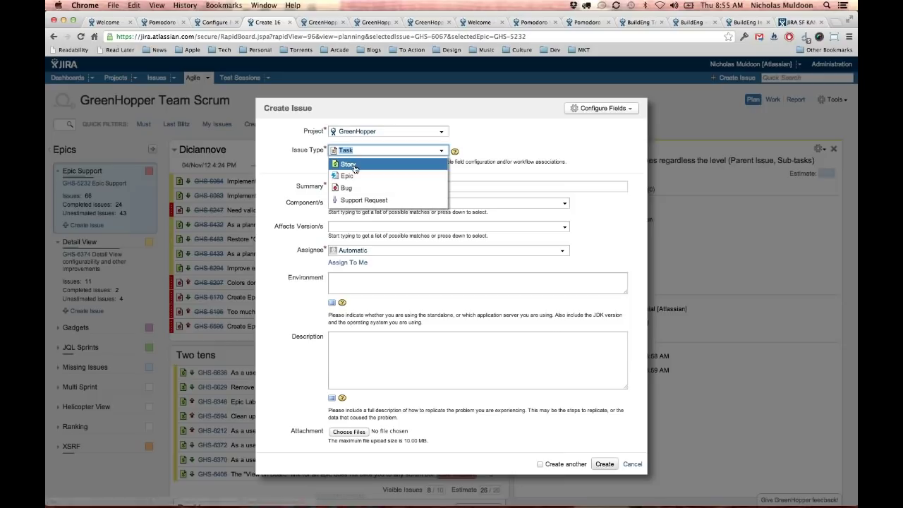
{"action": "left_click", "coordinate": [354, 169]}
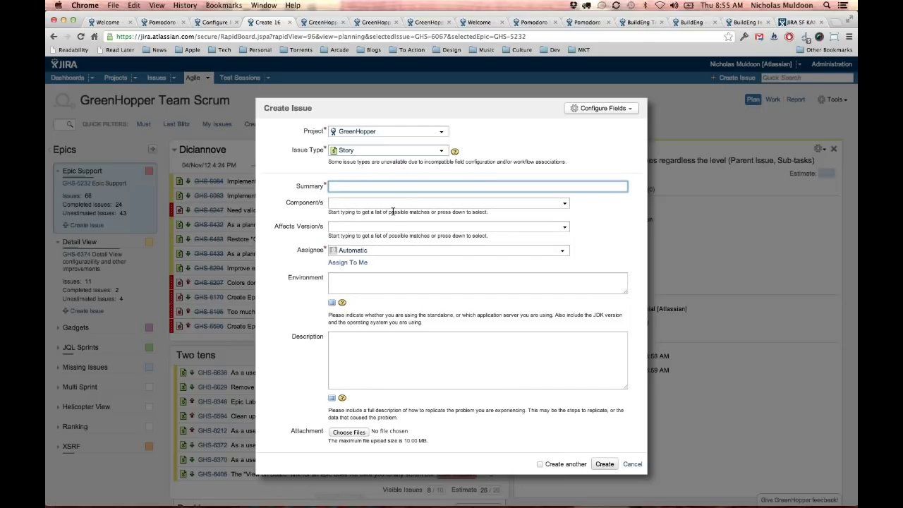
{"action": "key", "text": "Escape"}
Show the sub-tasks of issue GHS-6084 in the Diciannove sprint.
{"action": "left_click", "coordinate": [392, 181]}
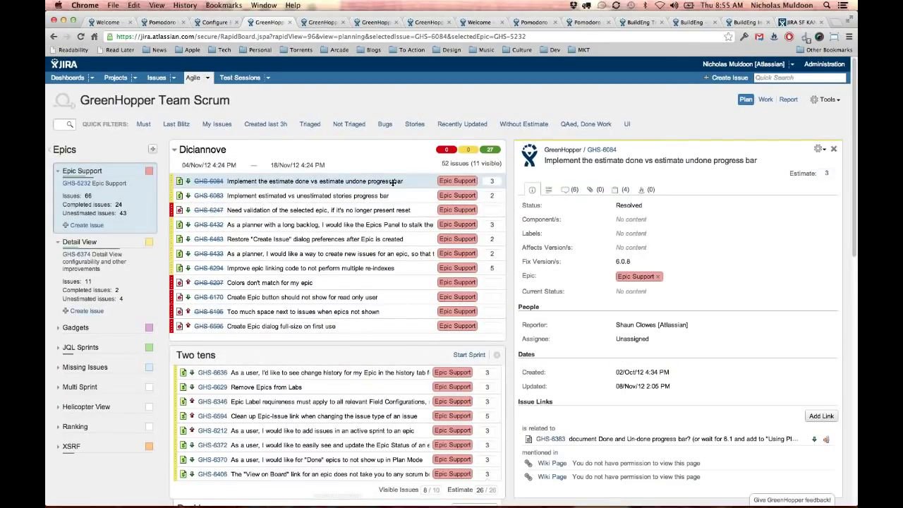
{"action": "left_click", "coordinate": [619, 190]}
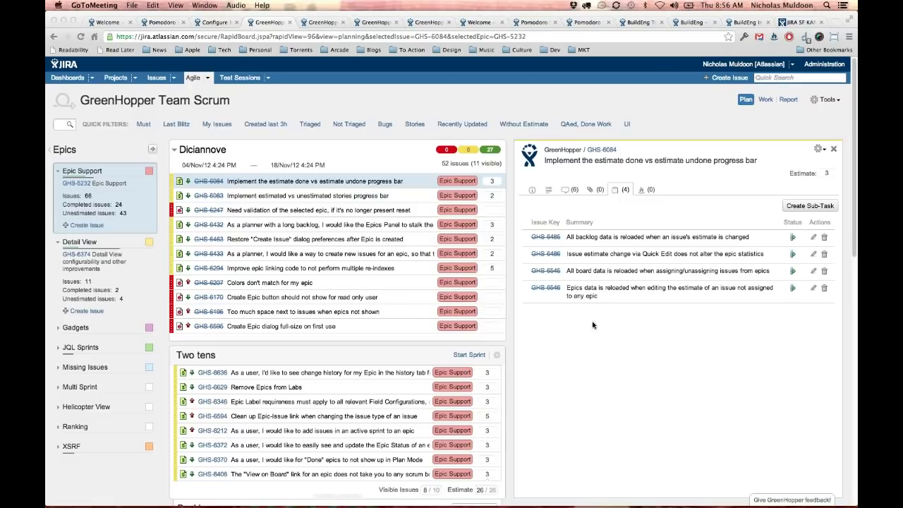
Open the Bitbucket board from the recent boards in a new browser tab.
{"action": "left_click", "coordinate": [243, 96]}
{"action": "left_click", "coordinate": [208, 78]}
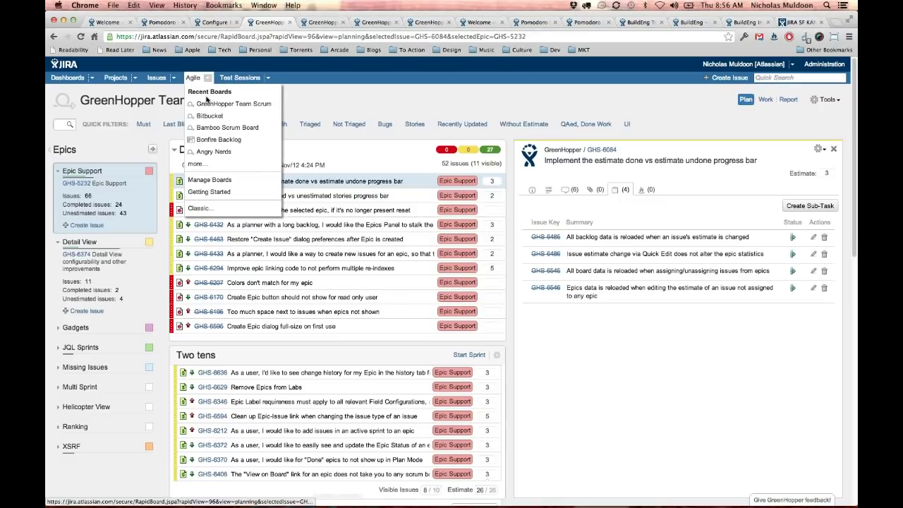
{"action": "left_click", "coordinate": [231, 117], "text": "super"}
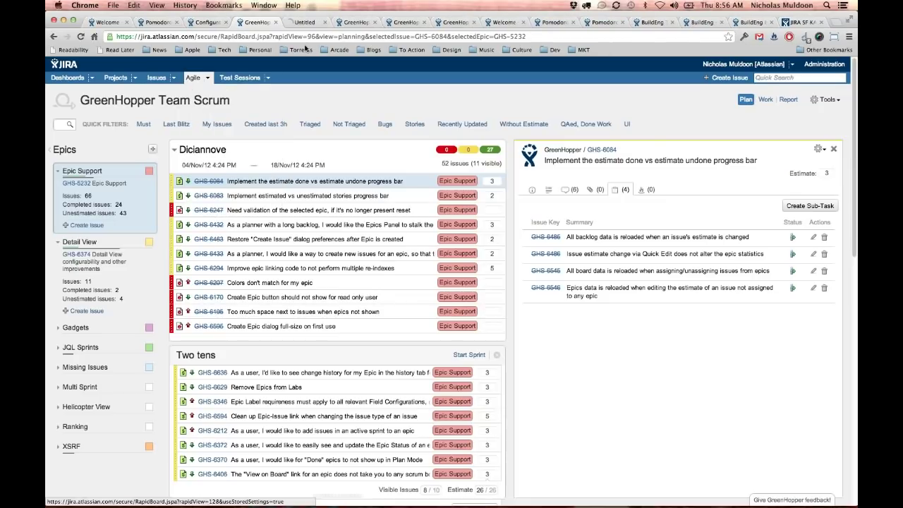
Show the Bitbucket board in work mode and clear its IT-1245 Features sprint filter.
{"action": "left_click", "coordinate": [307, 25]}
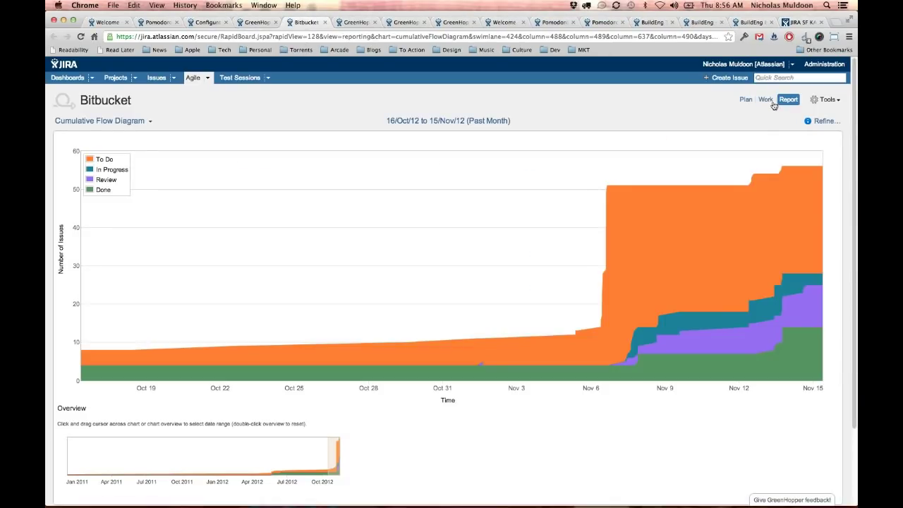
{"action": "left_click", "coordinate": [772, 102]}
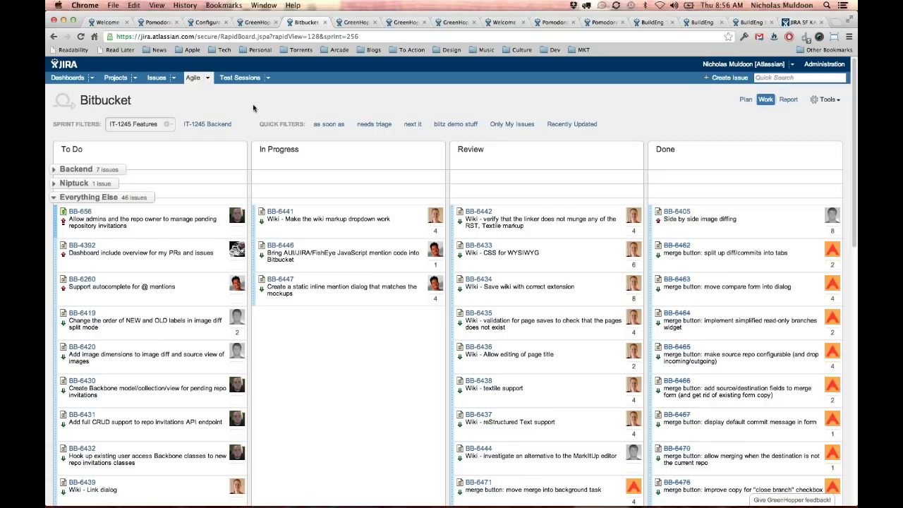
{"action": "left_click", "coordinate": [144, 127]}
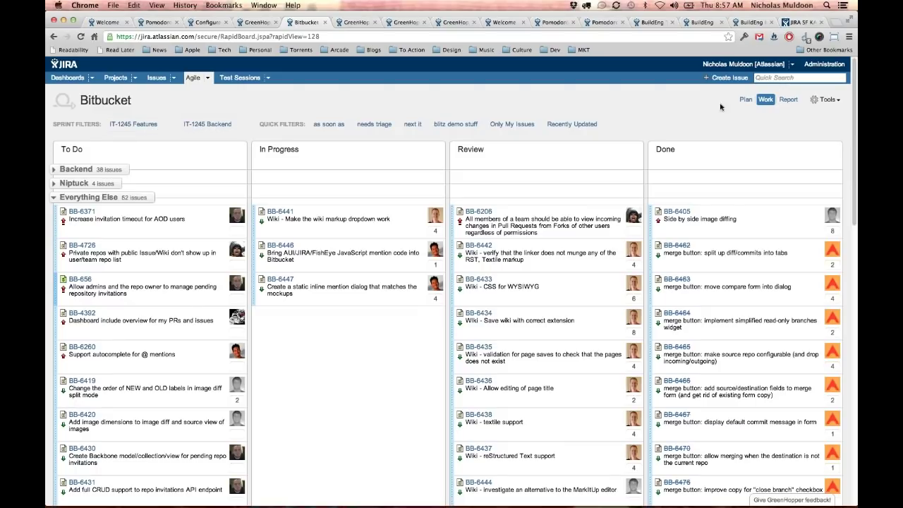
Switch the Bitbucket board to plan mode and expand the IT-1245 Features sprint.
{"action": "left_click", "coordinate": [745, 100]}
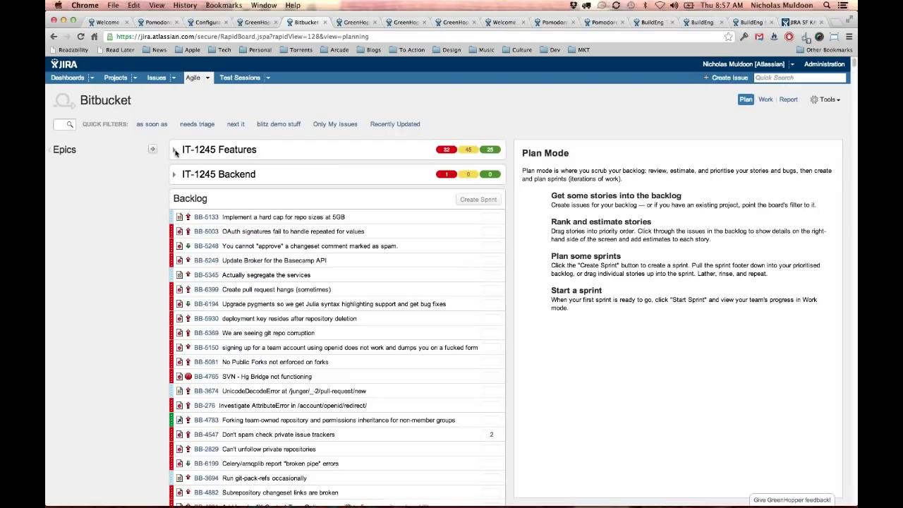
{"action": "left_click", "coordinate": [175, 151]}
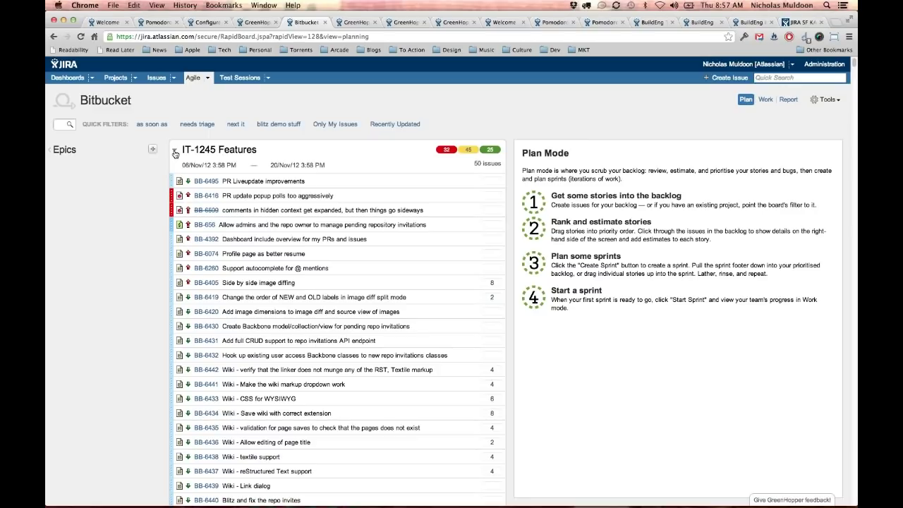
{"action": "left_click", "coordinate": [850, 39]}
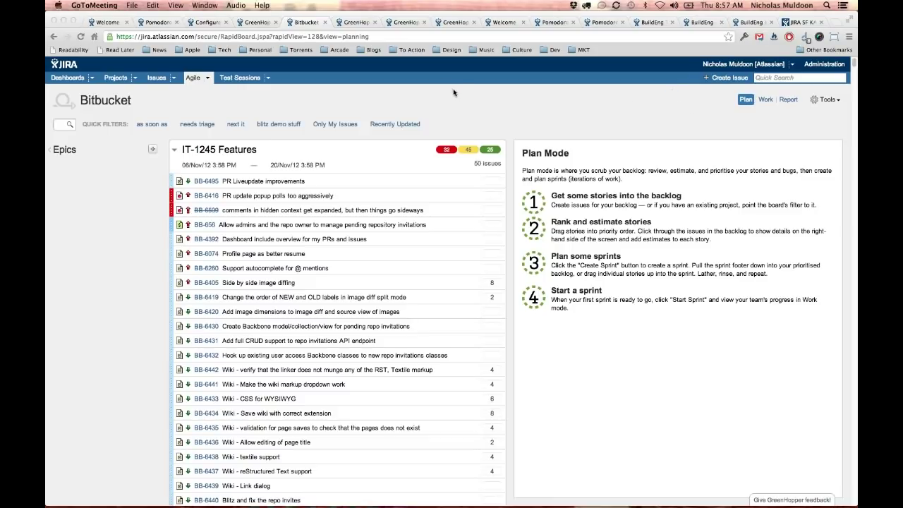
View the GreenHopper Team Scrum work board and switch to the BuildEng Kanban board.
{"action": "left_click", "coordinate": [407, 22]}
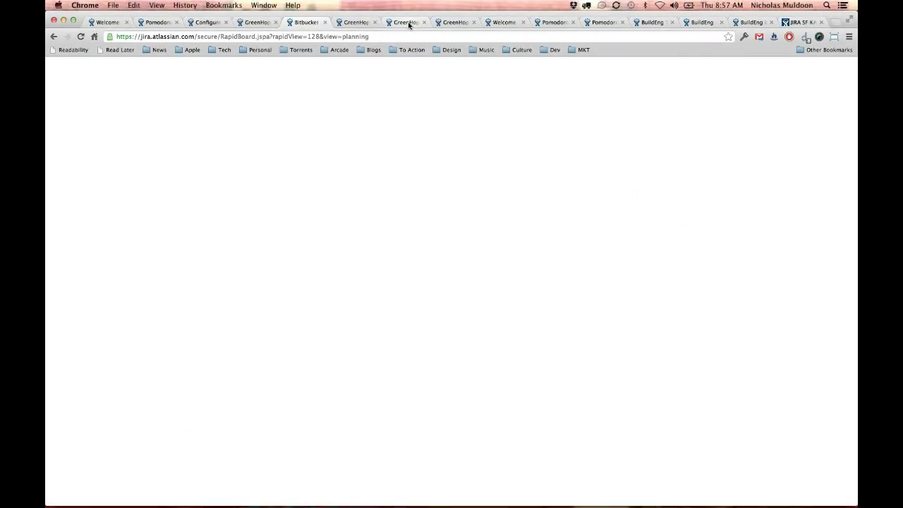
{"action": "left_click", "coordinate": [357, 23]}
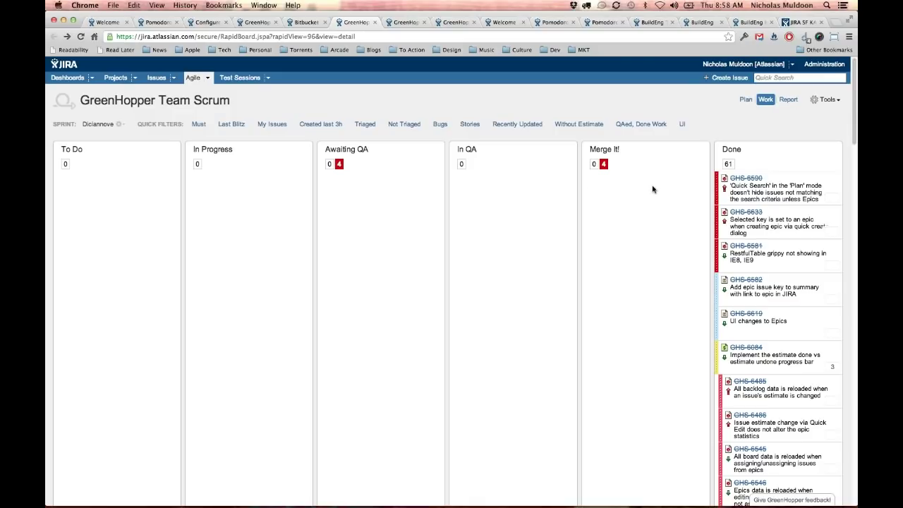
{"action": "left_click", "coordinate": [701, 23]}
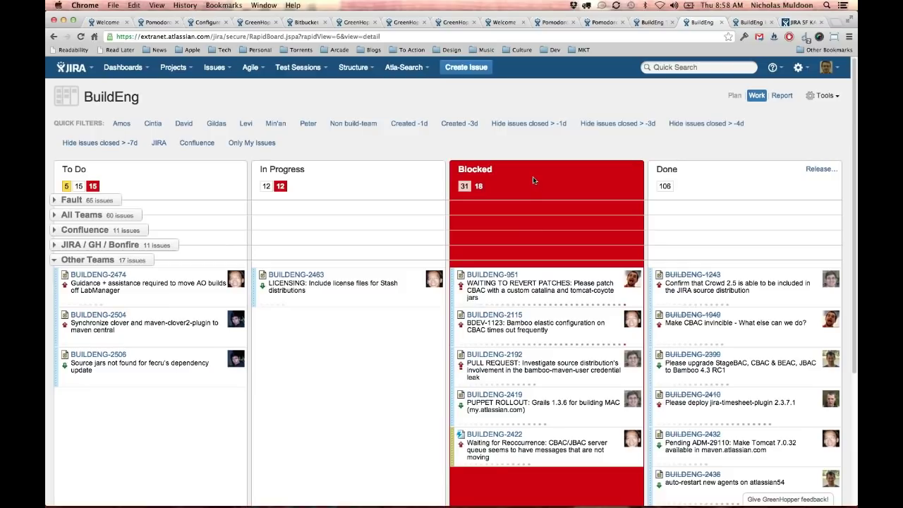
Open BUILDENG-951 from the Blocked column for editing and cancel, and expand and collapse the Fault swimlane.
{"action": "left_click", "coordinate": [546, 290]}
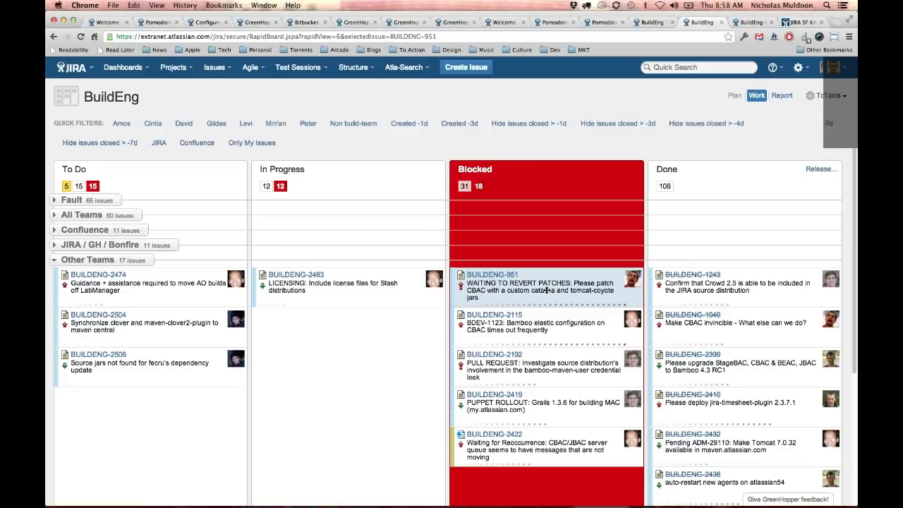
{"action": "key", "text": "e"}
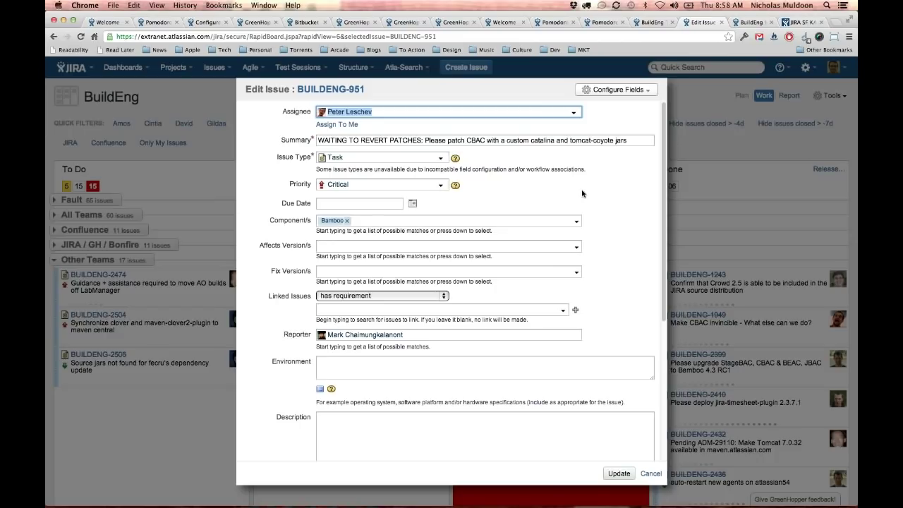
{"action": "key", "text": "Escape"}
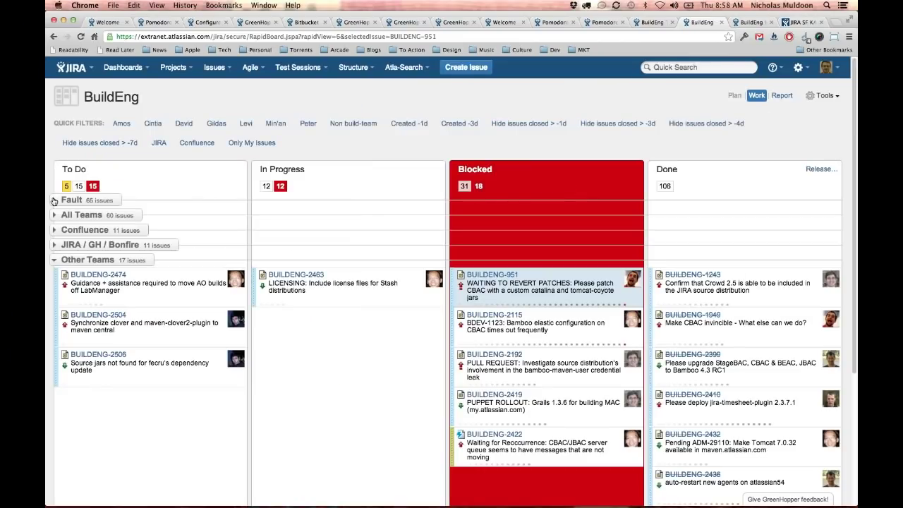
{"action": "left_click", "coordinate": [53, 201]}
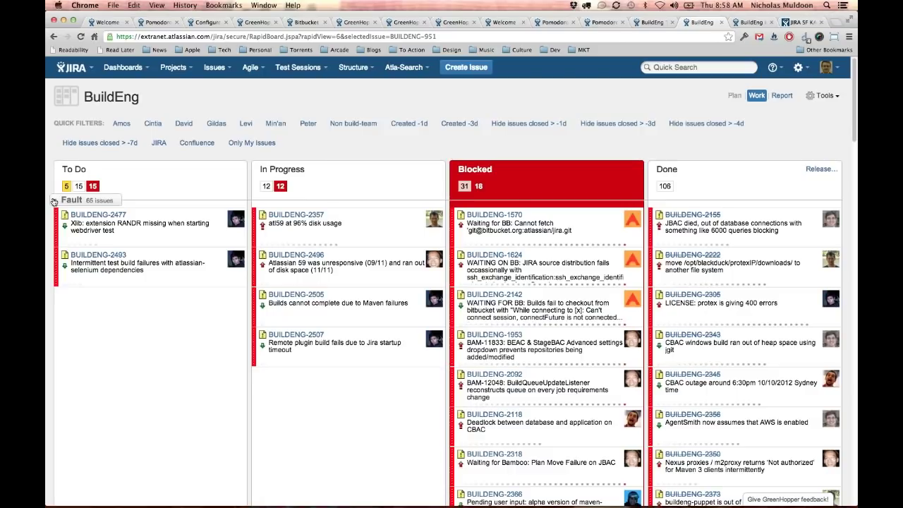
{"action": "left_click", "coordinate": [54, 201]}
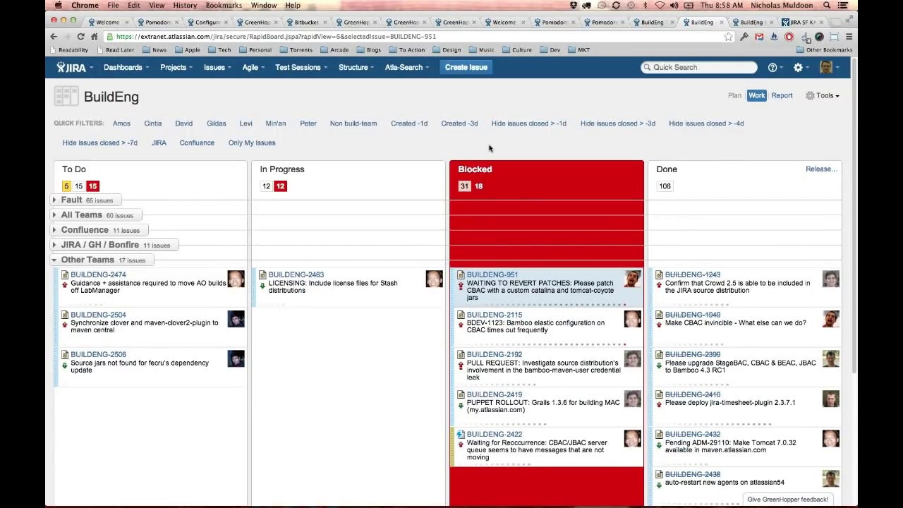
Show the card colour settings in the Pomodoro Web Client board configuration.
{"action": "left_click", "coordinate": [187, 285]}
{"action": "left_click_drag", "start_coordinate": [283, 292], "coordinate": [198, 299]}
{"action": "left_click", "coordinate": [206, 22]}
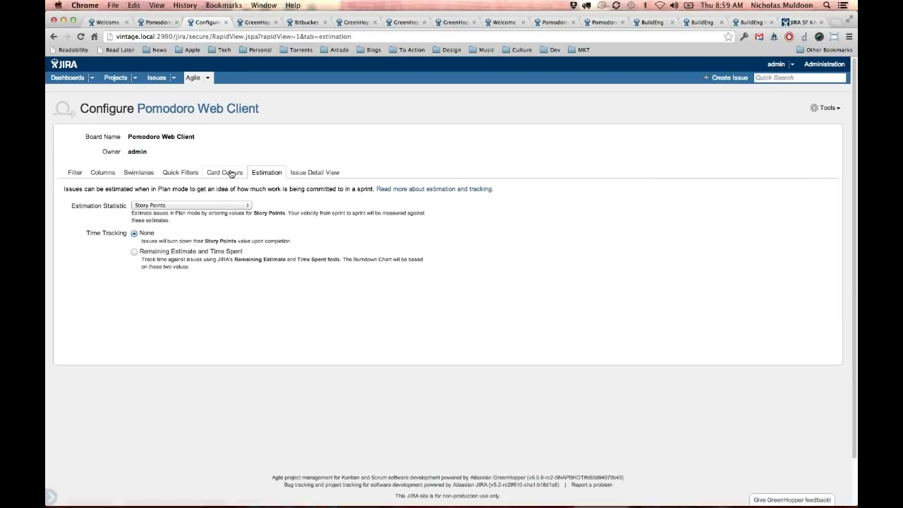
{"action": "left_click", "coordinate": [225, 172]}
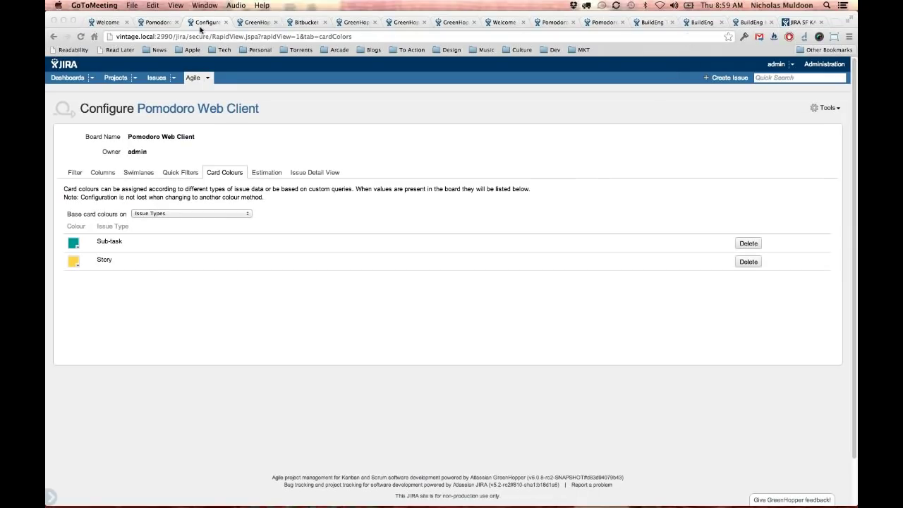
On the Pomodoro Web Client board, extend Pomodoro Sprint 4 down to issue PWC-14 and hide the epics.
{"action": "left_click", "coordinate": [151, 21]}
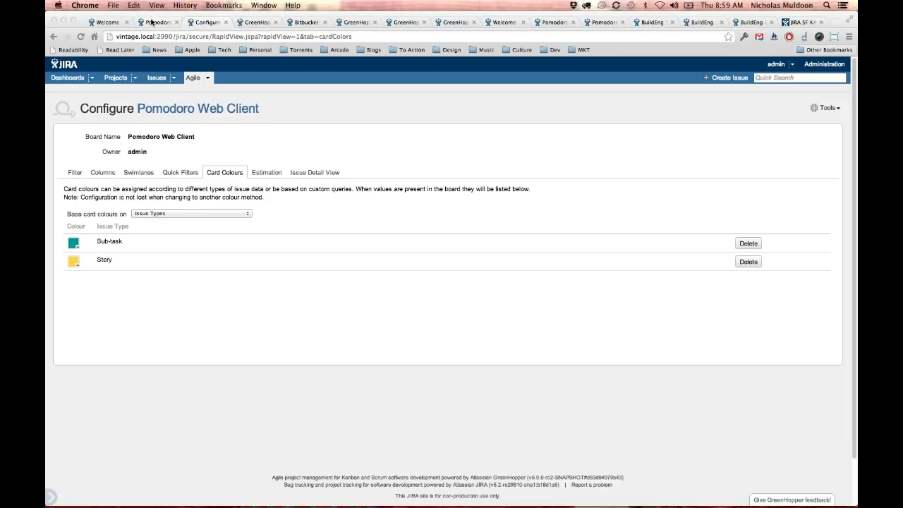
{"action": "left_click", "coordinate": [151, 22]}
{"action": "left_click_drag", "start_coordinate": [326, 249], "coordinate": [330, 285]}
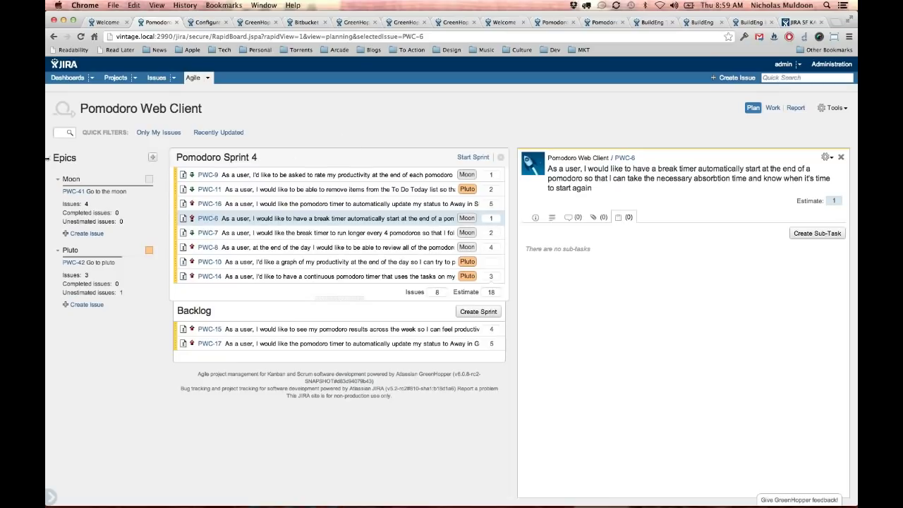
{"action": "key", "text": "super+r"}
{"action": "left_click", "coordinate": [49, 161]}
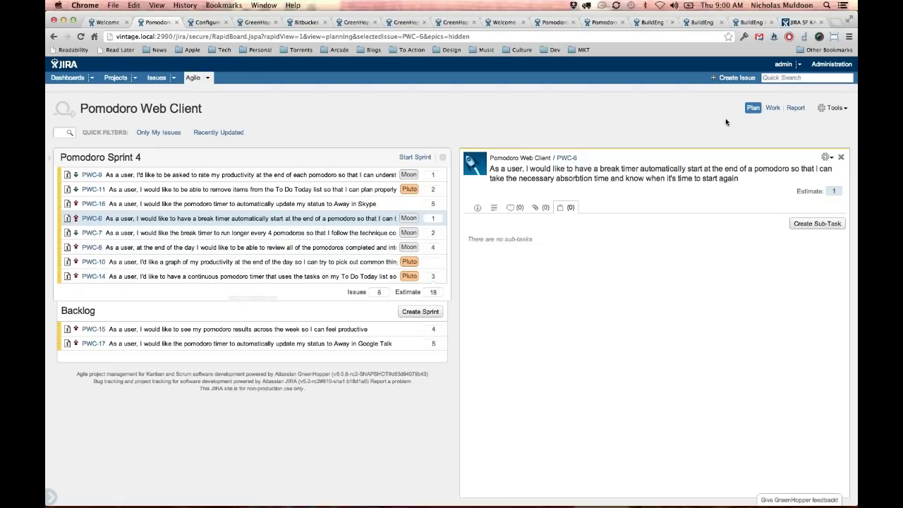
Show the available reports for the Pomodoro Web Client board and view the Velocity Chart.
{"action": "left_click", "coordinate": [803, 107]}
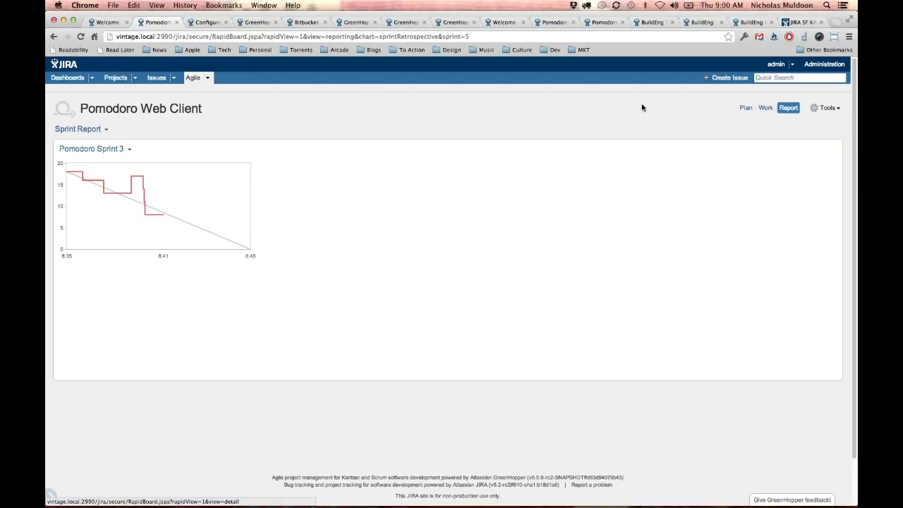
{"action": "left_click", "coordinate": [86, 132]}
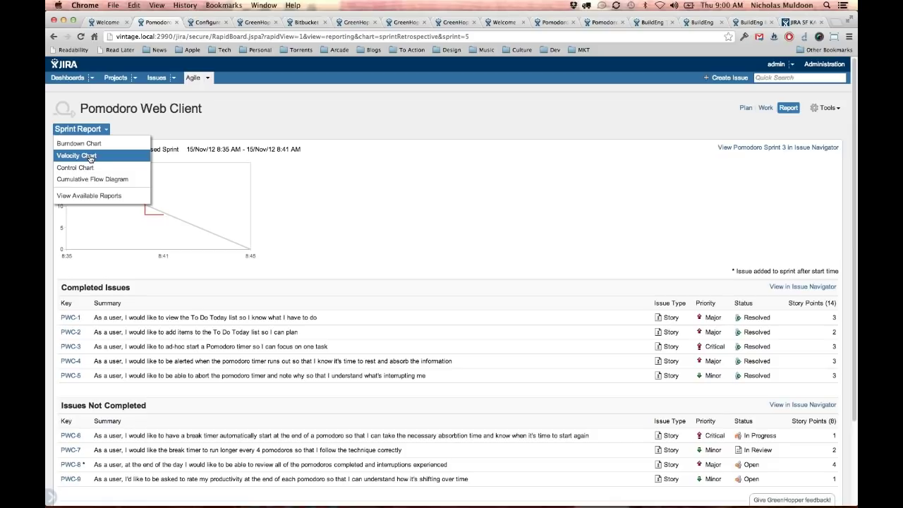
{"action": "left_click", "coordinate": [107, 197]}
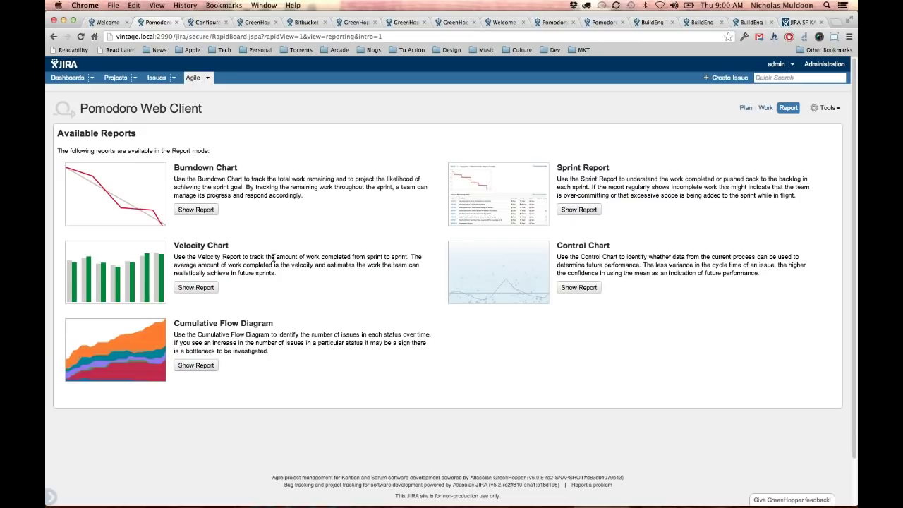
{"action": "left_click", "coordinate": [198, 288]}
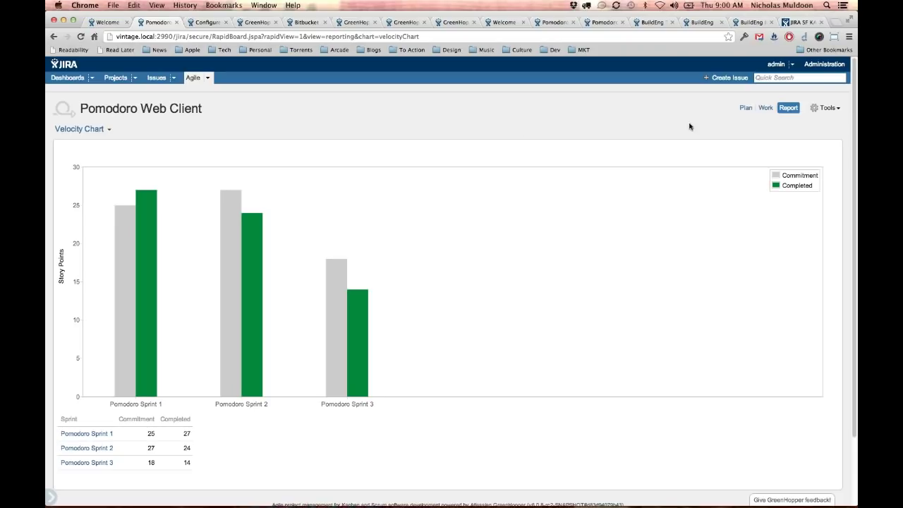
In plan mode, select issue PWC-10, check the start dialog's estimate notice for Pomodoro Sprint 4, and cancel.
{"action": "left_click", "coordinate": [746, 108]}
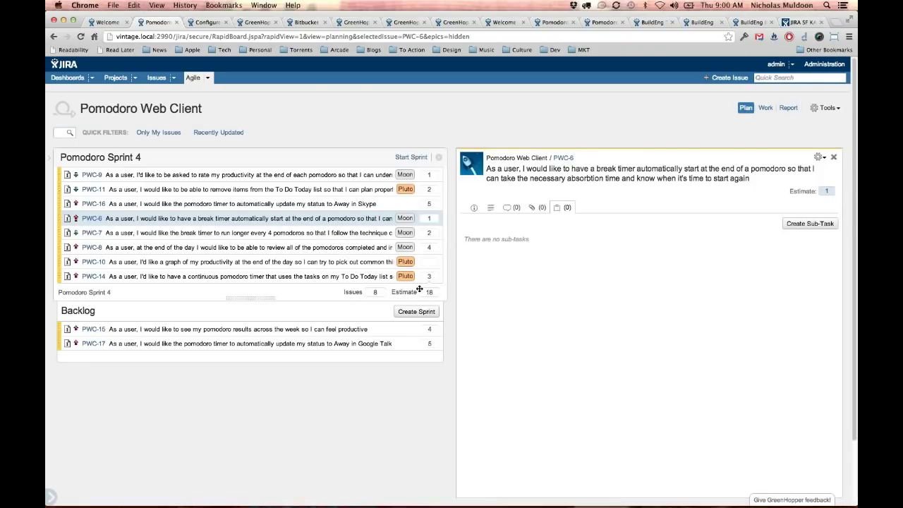
{"action": "mouse_move", "coordinate": [440, 292]}
{"action": "left_mouse_down"}
{"action": "mouse_move", "coordinate": [455, 284]}
{"action": "mouse_move", "coordinate": [442, 265]}
{"action": "left_mouse_up"}
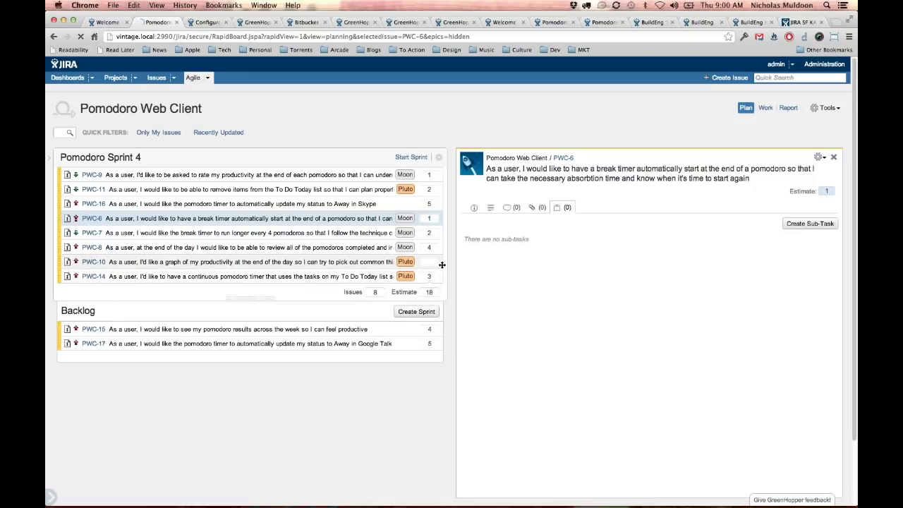
{"action": "left_click", "coordinate": [440, 264]}
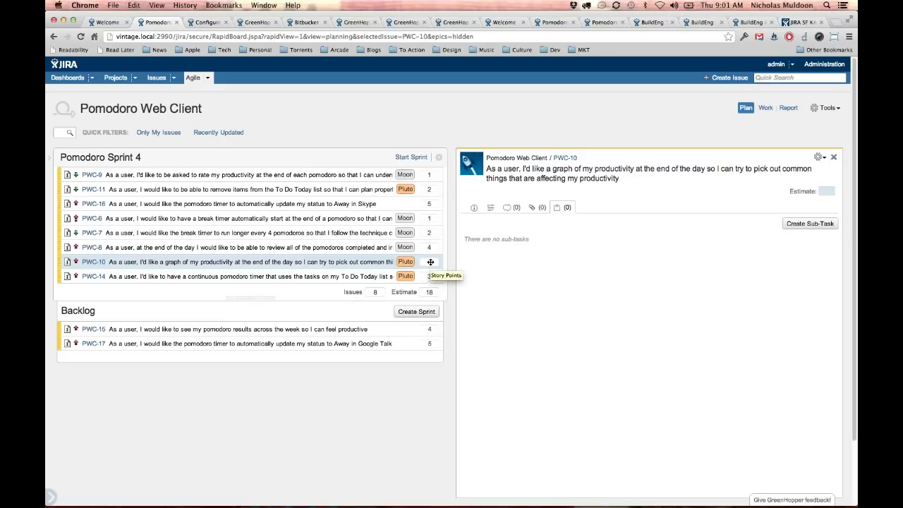
{"action": "left_click", "coordinate": [412, 157]}
{"action": "left_click_drag", "start_coordinate": [334, 236], "coordinate": [557, 247]}
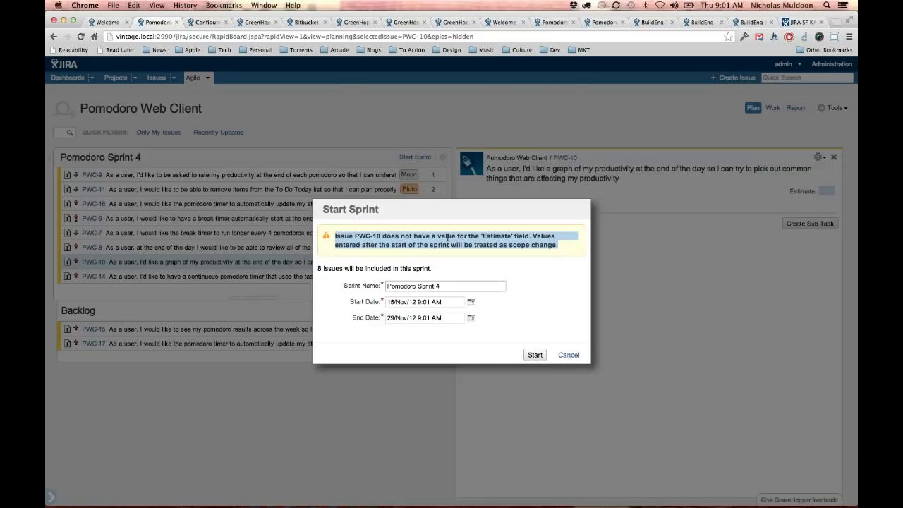
{"action": "key", "text": "Escape"}
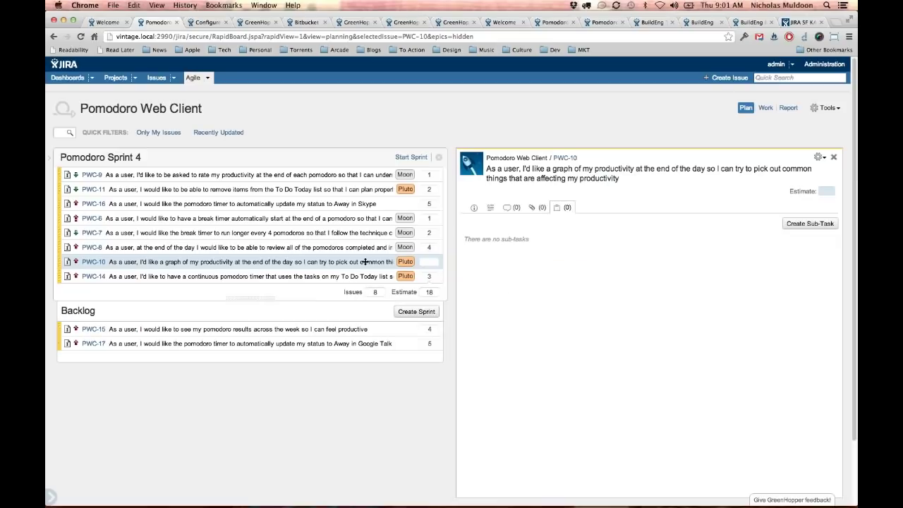
Set the estimate of issue PWC-10 to 5.
{"action": "left_click", "coordinate": [814, 189]}
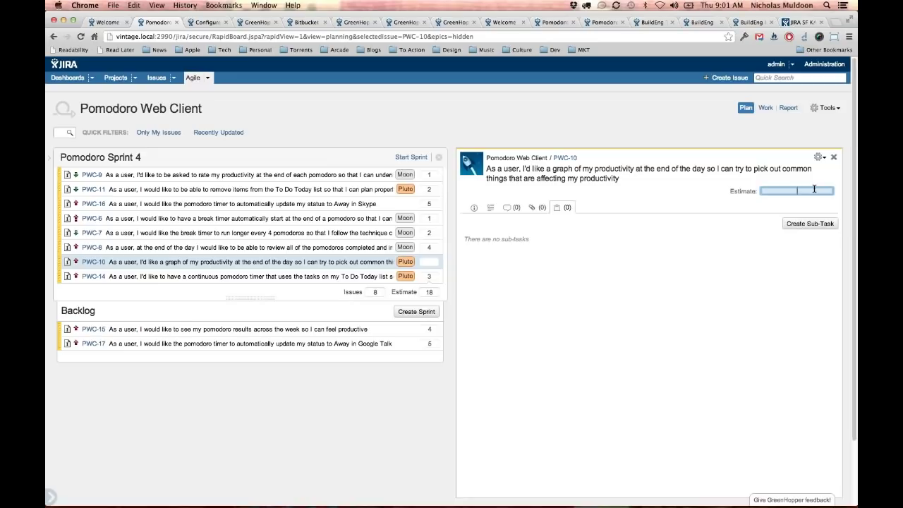
{"action": "type", "text": "5"}
{"action": "key", "text": "Return"}
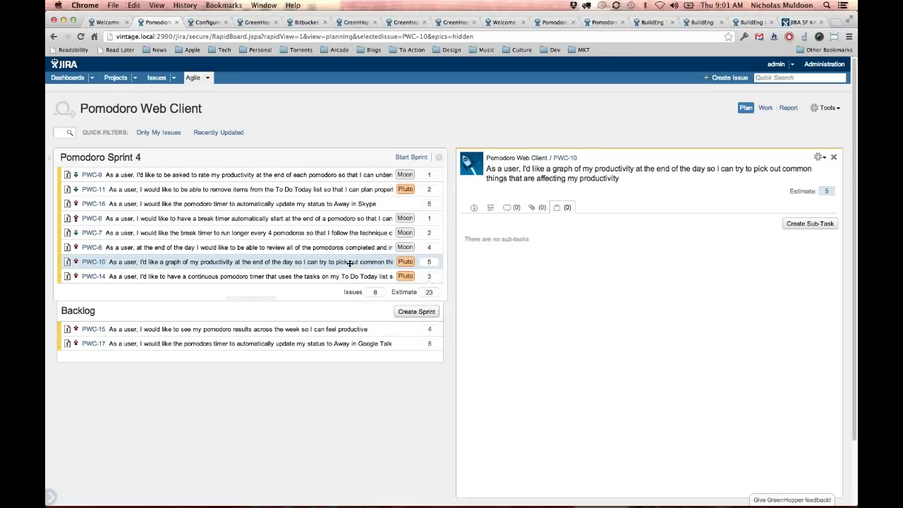
Move issue PWC-10 out of Pomodoro Sprint 4 into the backlog and start the sprint.
{"action": "left_click_drag", "start_coordinate": [349, 262], "coordinate": [349, 311]}
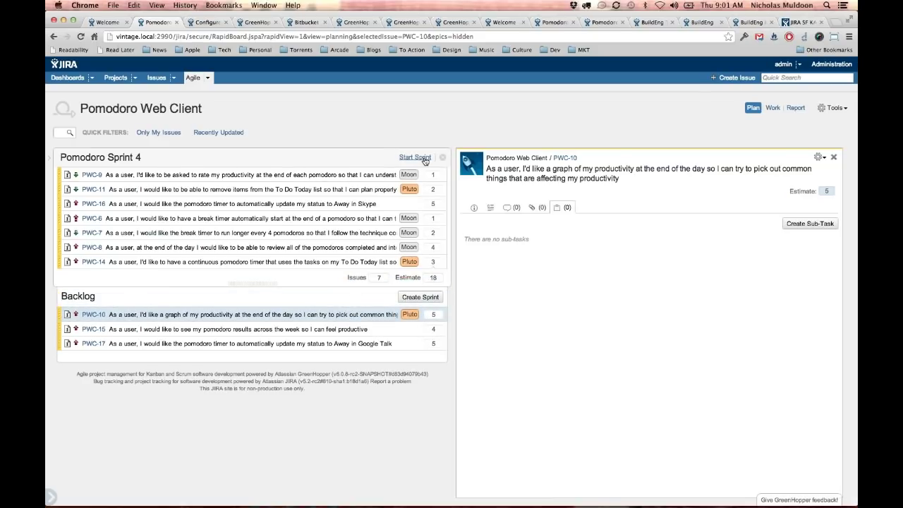
{"action": "left_click", "coordinate": [424, 161]}
{"action": "left_click", "coordinate": [533, 332]}
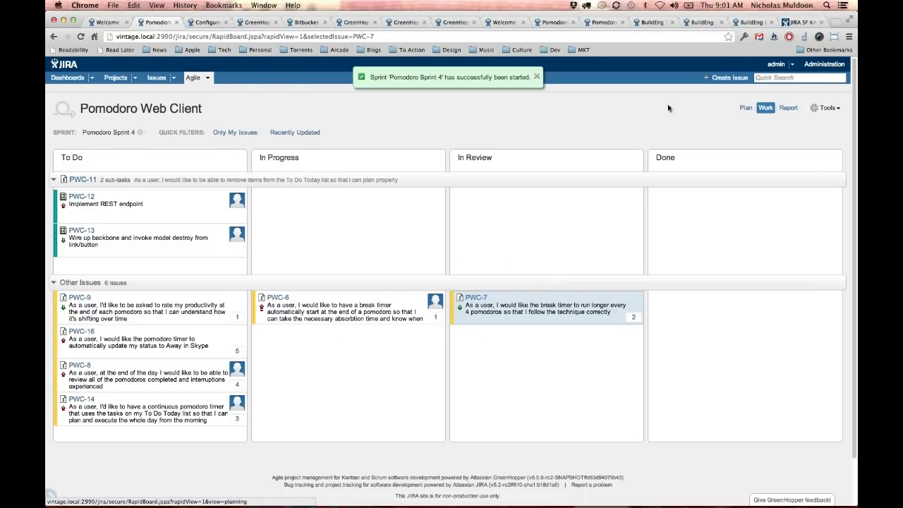
Create a new sprint in plan mode and extend it to include PWC-10, PWC-15 and PWC-17.
{"action": "left_click", "coordinate": [744, 108]}
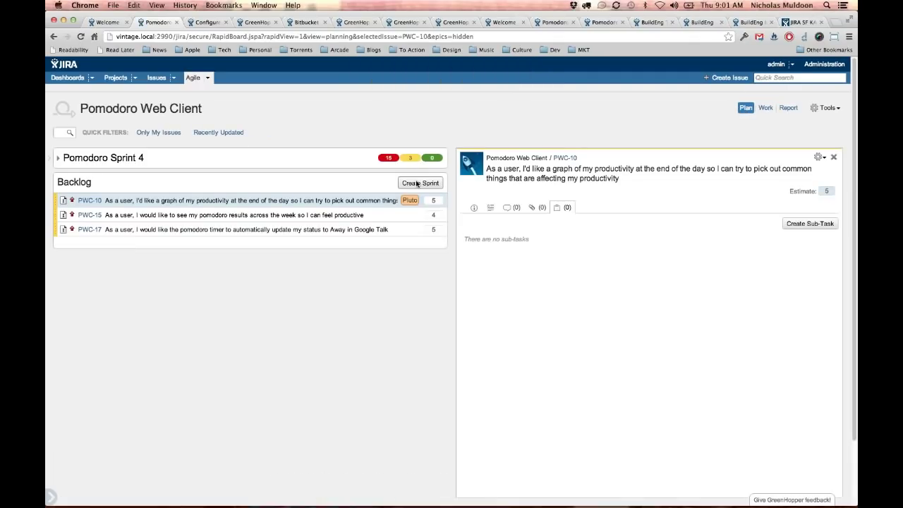
{"action": "left_click", "coordinate": [417, 179]}
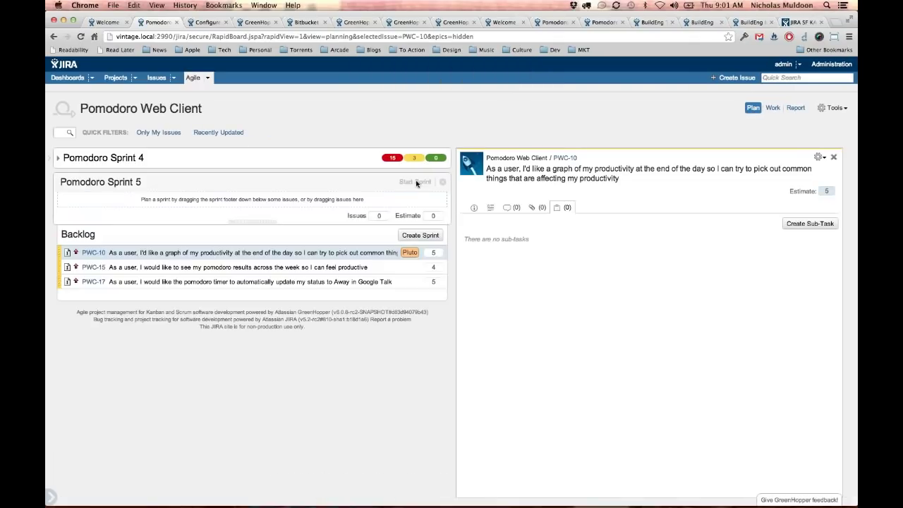
{"action": "left_click_drag", "start_coordinate": [258, 224], "coordinate": [270, 294]}
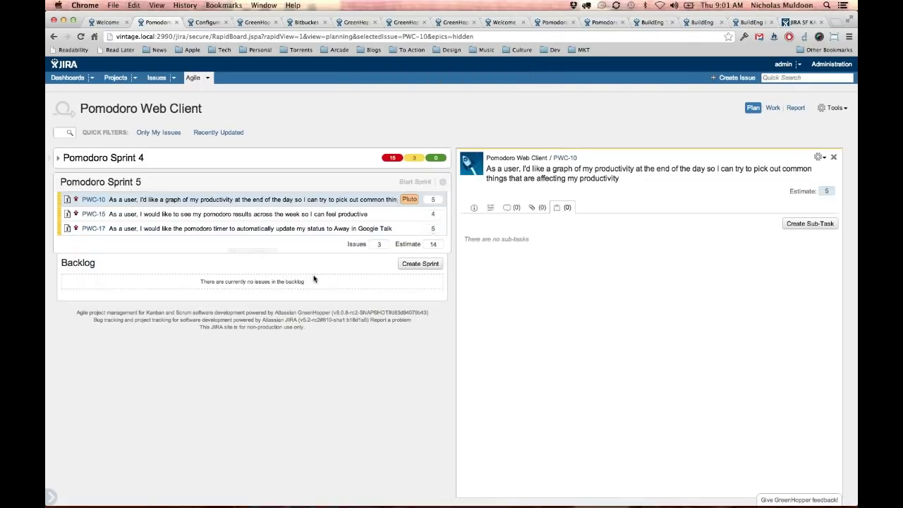
Expand the started Pomodoro Sprint 4 to show its issues and open the board's Velocity Chart report.
{"action": "left_click", "coordinate": [58, 159]}
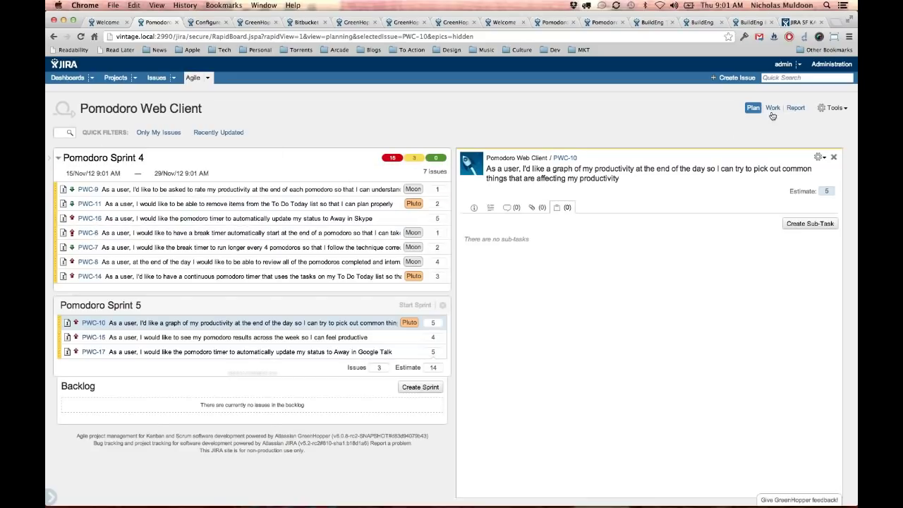
{"action": "left_click", "coordinate": [796, 108]}
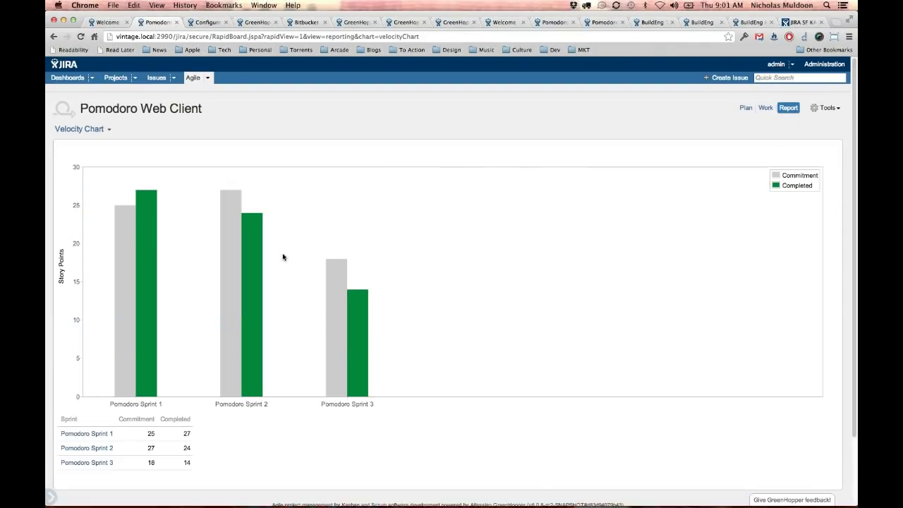
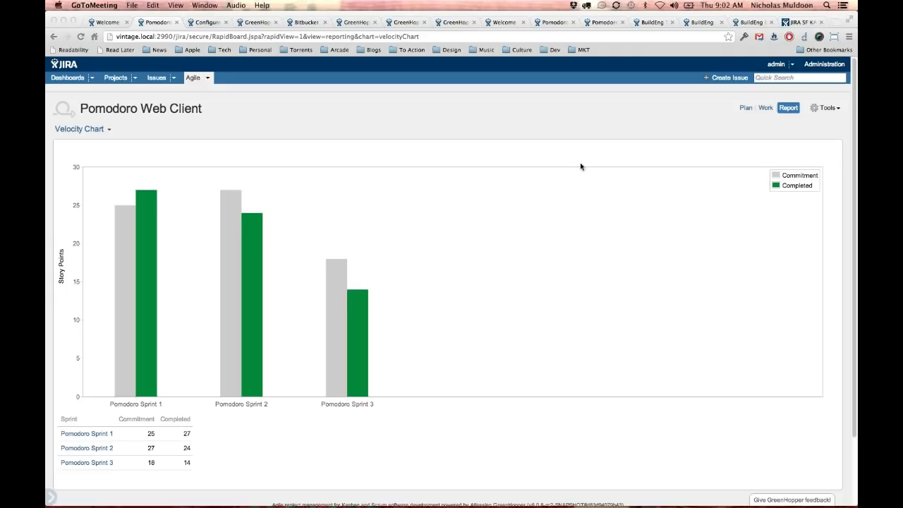
{"action": "left_click", "coordinate": [501, 124]}
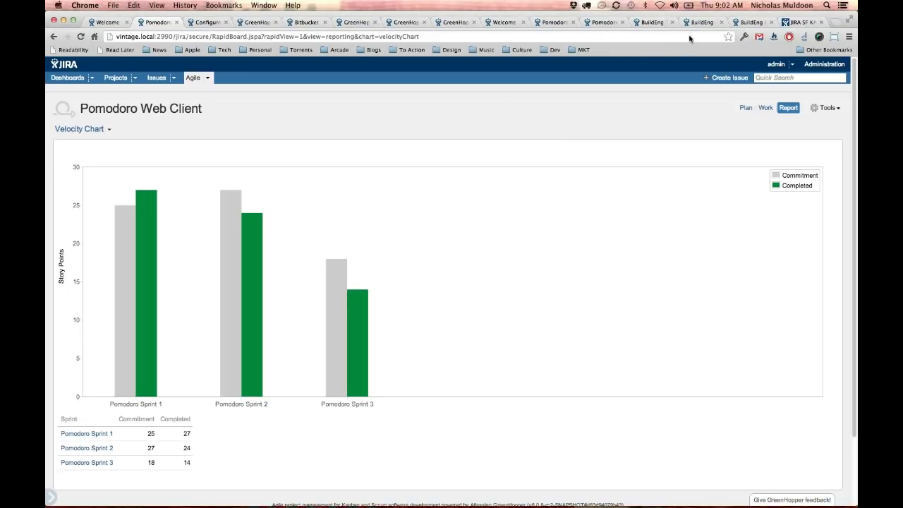
Open atlassian.com/wallboards in a new browser tab and read through the wallboard and JIRA Wallboards Plugin sections.
{"action": "key", "text": "super+t"}
{"action": "type", "text": "atlassian.com/"}
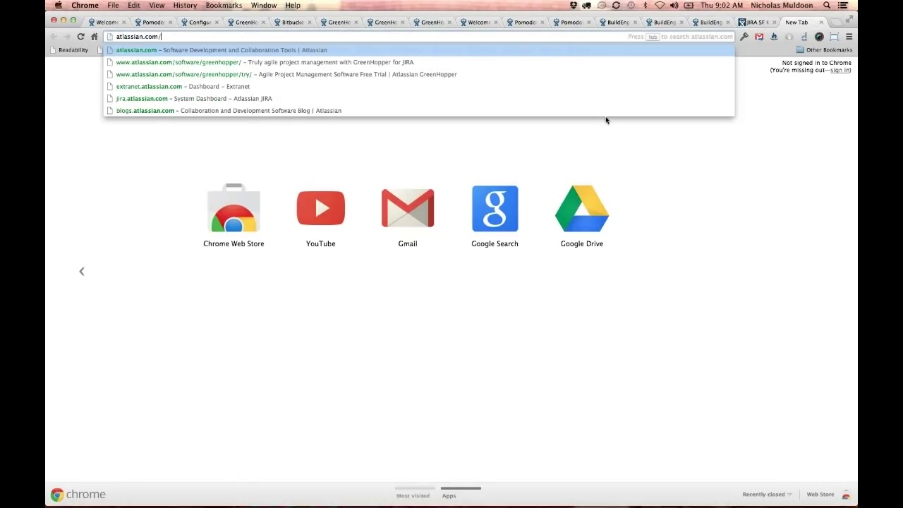
{"action": "type", "text": "wallboards"}
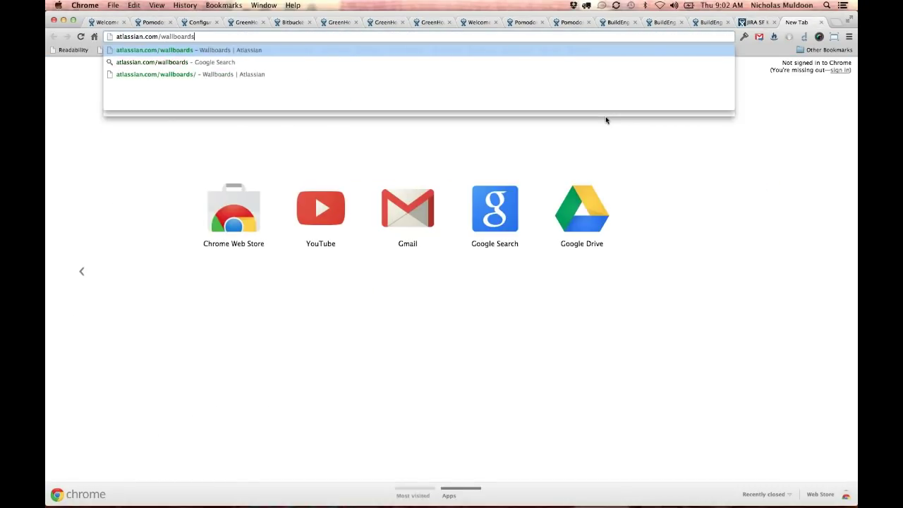
{"action": "key", "text": "Return"}
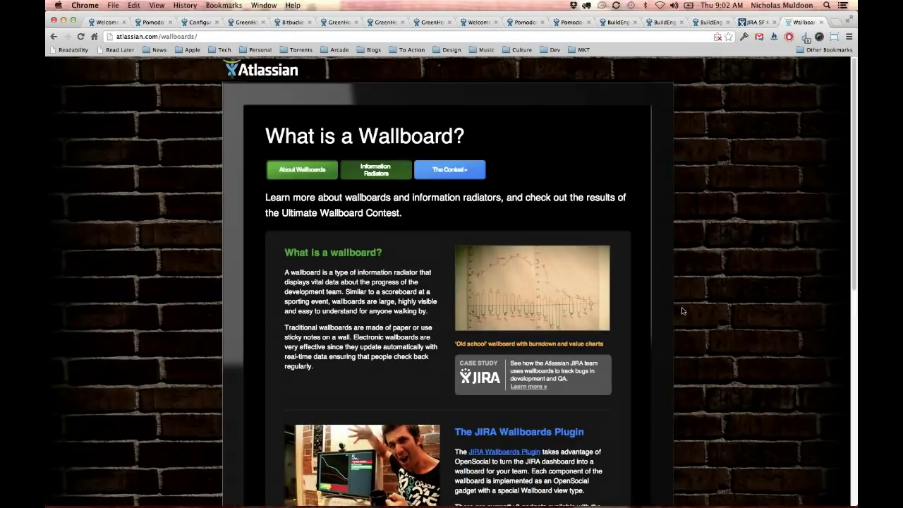
{"action": "scroll", "coordinate": [682, 311], "scroll_direction": "down", "scroll_amount": 3}
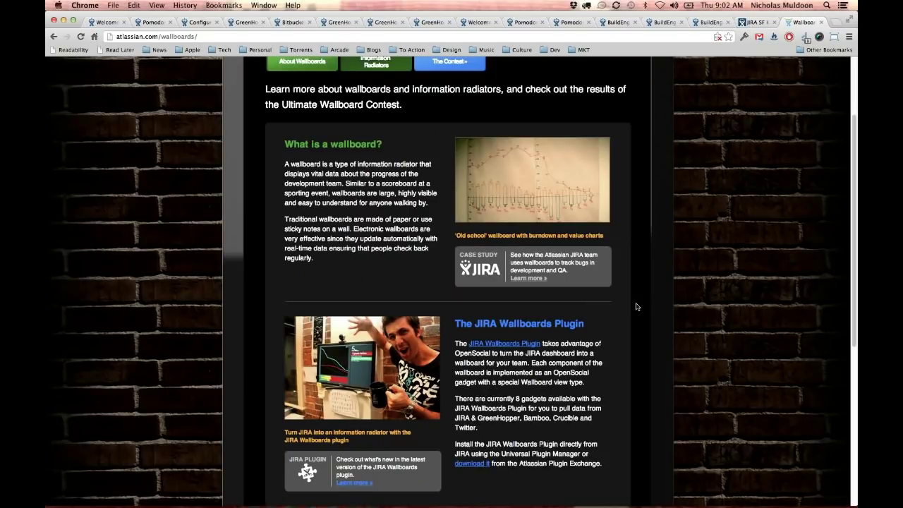
{"action": "scroll", "coordinate": [635, 307], "scroll_direction": "down", "scroll_amount": 2}
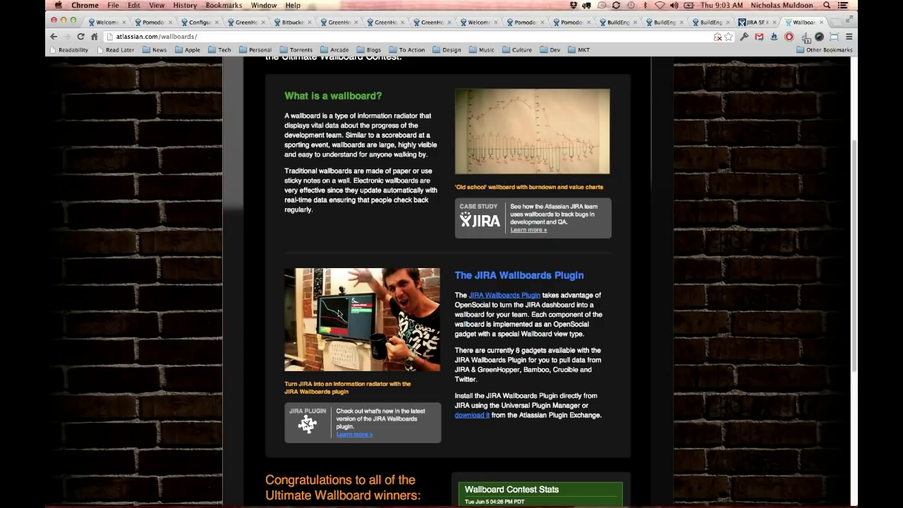
Return to the open JIRA pages and display the Pomodoro Support Kanban board in work mode.
{"action": "left_click", "coordinate": [157, 27]}
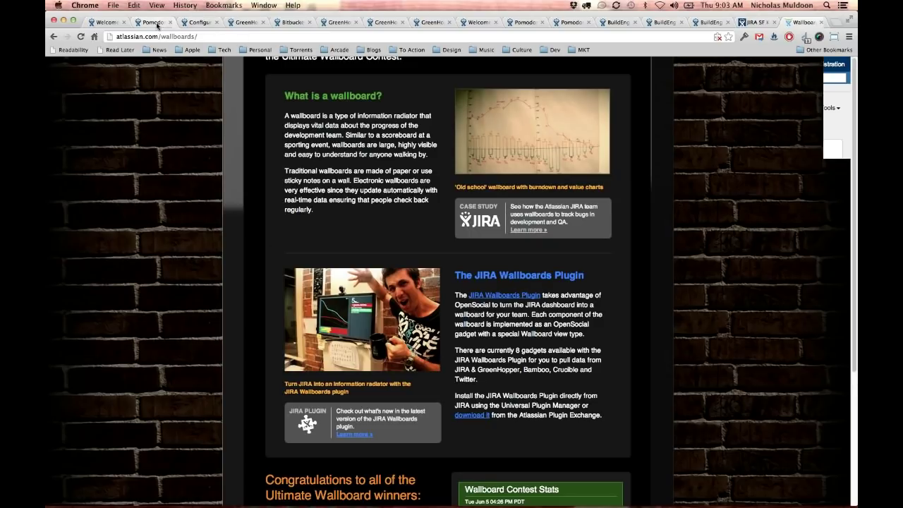
{"action": "left_click", "coordinate": [522, 24]}
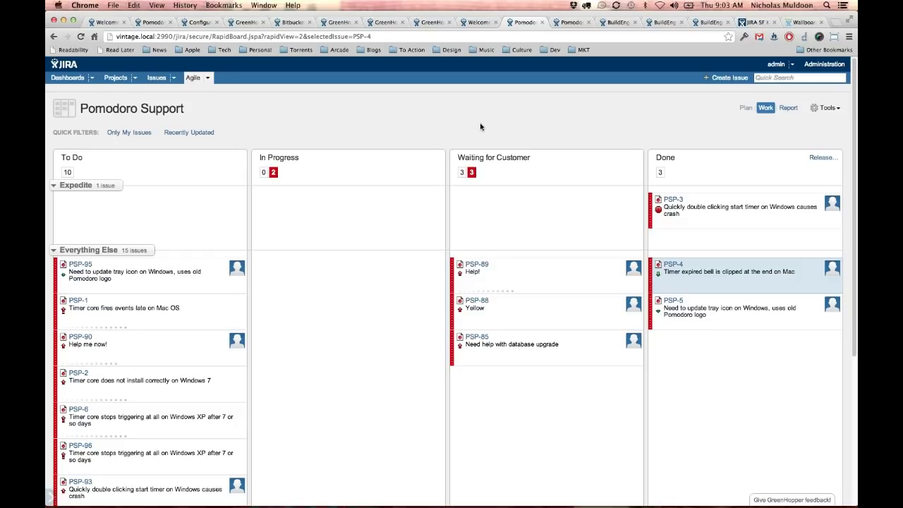
{"action": "left_click", "coordinate": [848, 39]}
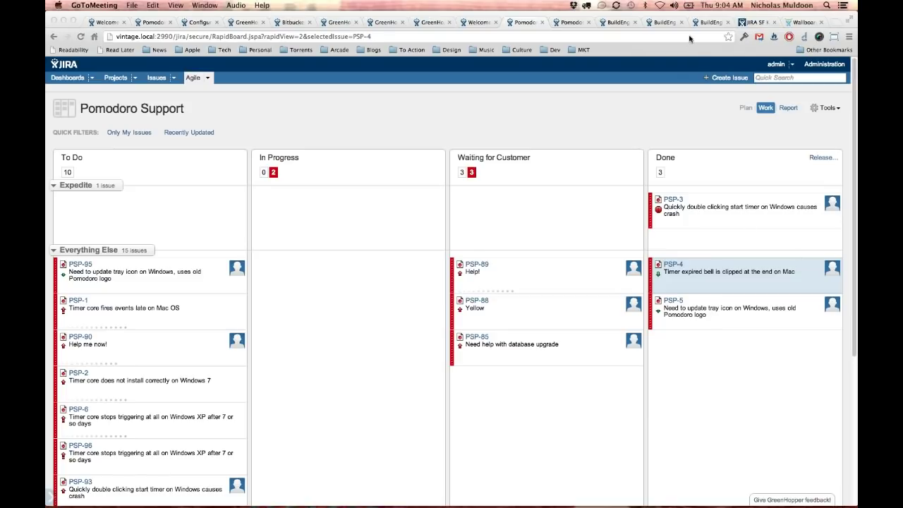
View the BuildEng Triage board, switch to the Bitbucket board's plan mode and collapse the IT-1245 Features sprint.
{"action": "left_click", "coordinate": [611, 22]}
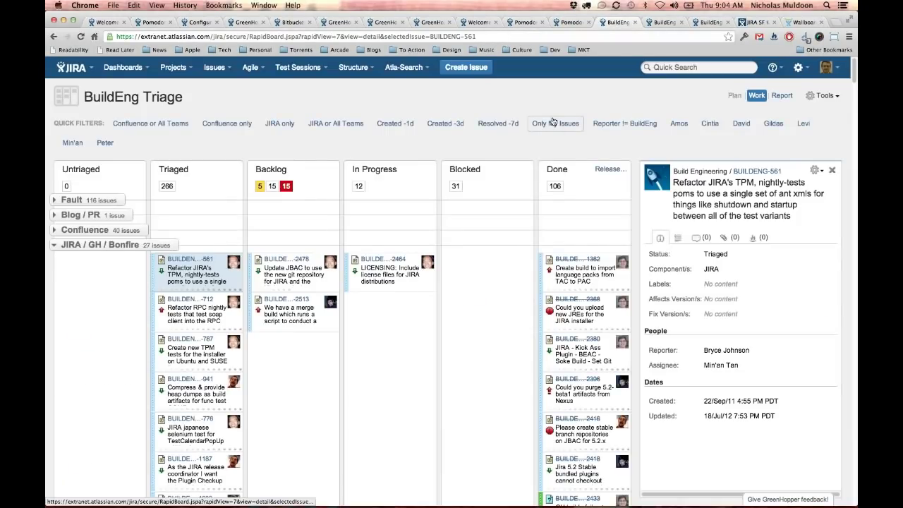
{"action": "left_click", "coordinate": [850, 39]}
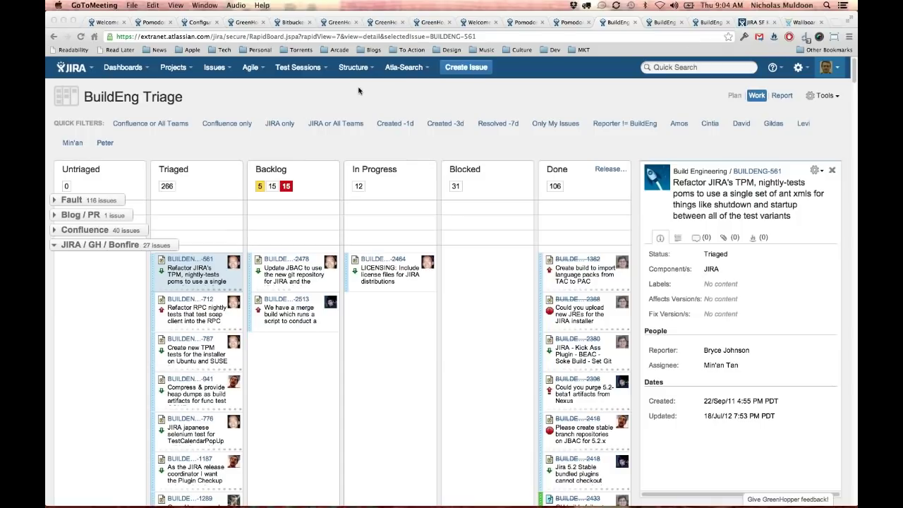
{"action": "left_click", "coordinate": [286, 24]}
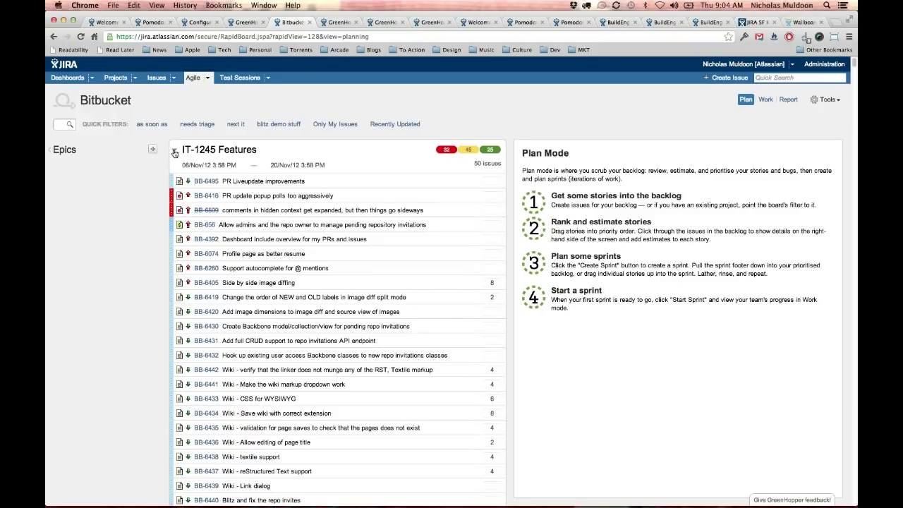
{"action": "left_click", "coordinate": [208, 149]}
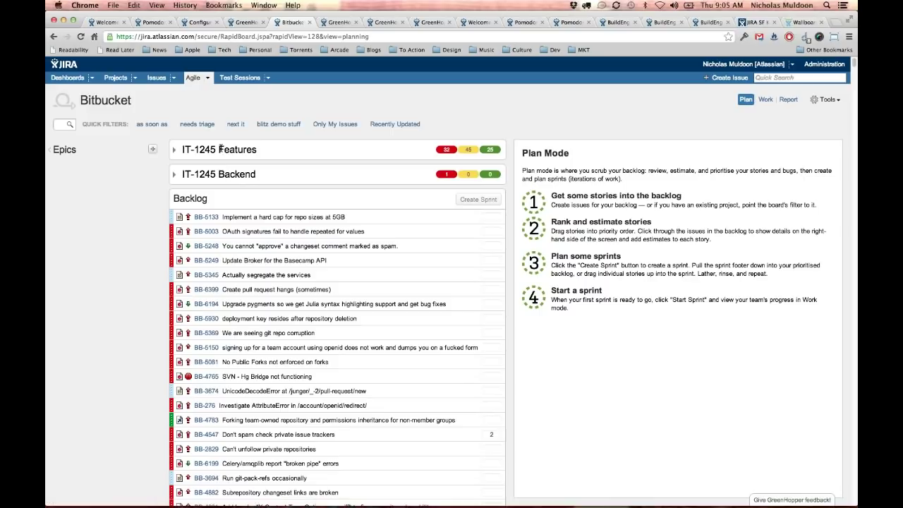
Open GreenHopper Labs in the local JIRA administration and enable the Analytics, Parallel Sprints and Epics features.
{"action": "left_click", "coordinate": [146, 23]}
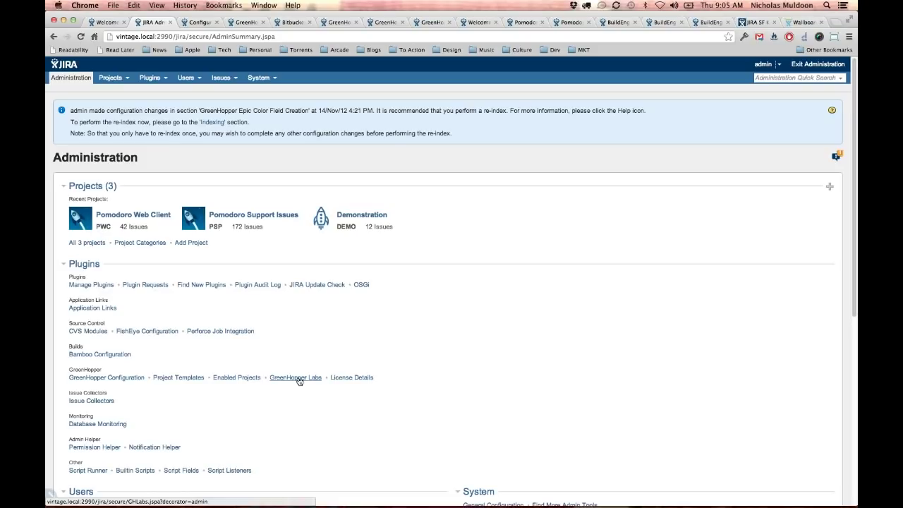
{"action": "left_click", "coordinate": [295, 377]}
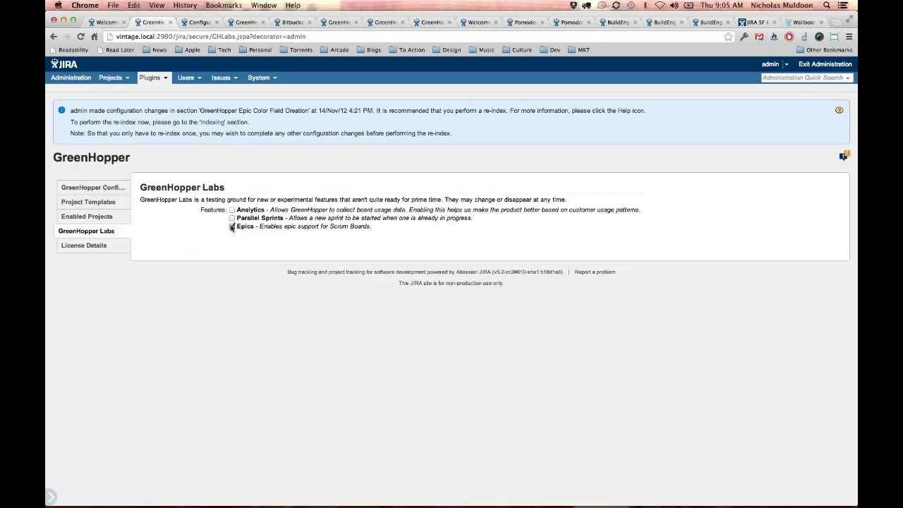
{"action": "left_click", "coordinate": [232, 209]}
{"action": "left_click", "coordinate": [849, 39]}
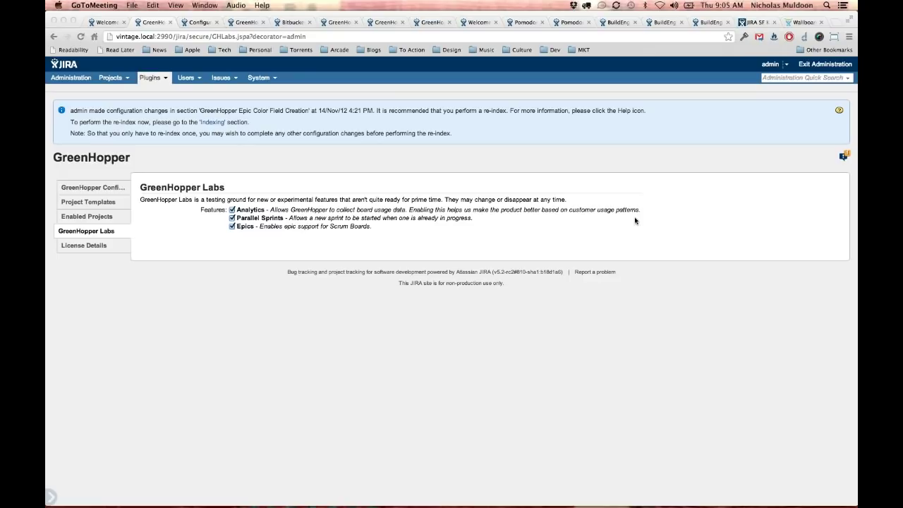
Copy the Bitbucket board and delete the resulting Copy of Bitbucket board.
{"action": "left_click", "coordinate": [291, 26]}
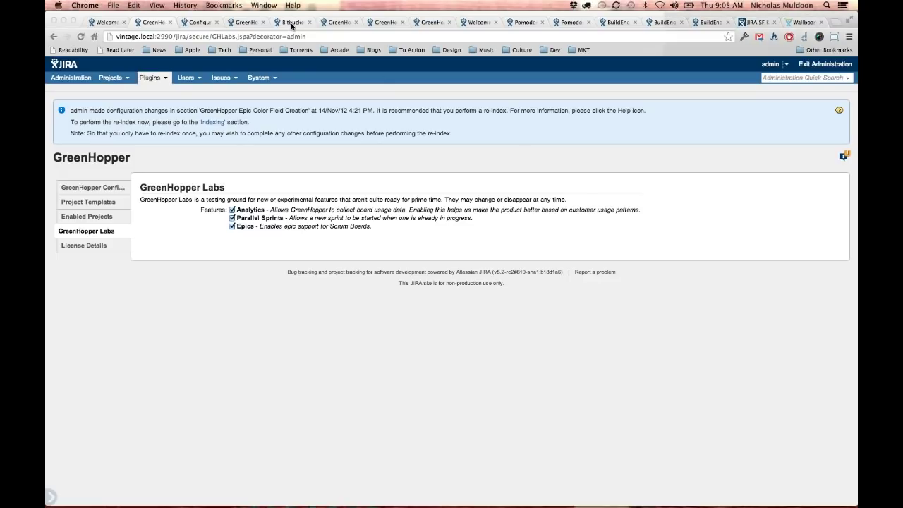
{"action": "left_click", "coordinate": [292, 25]}
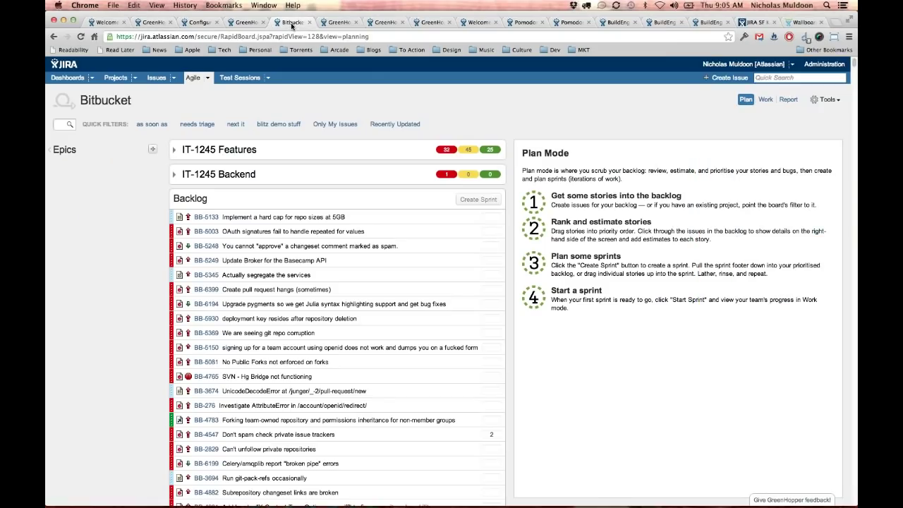
{"action": "left_click", "coordinate": [830, 100]}
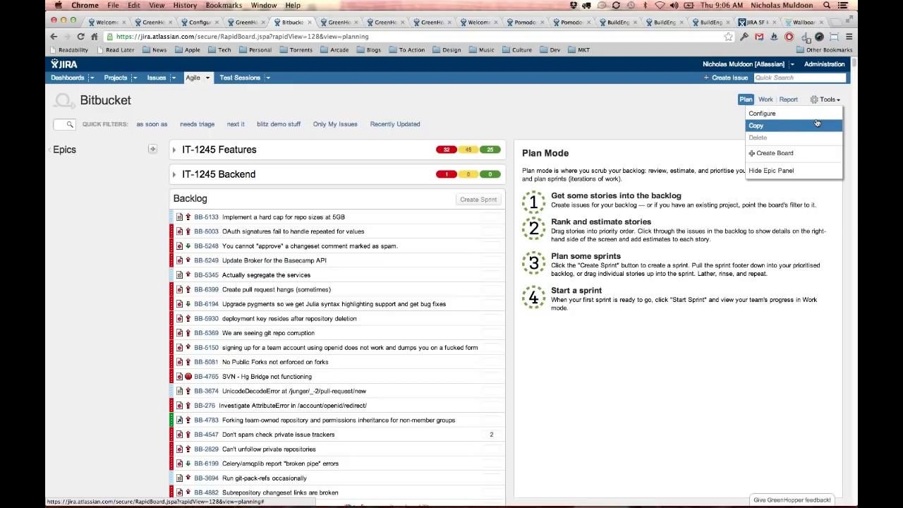
{"action": "left_click", "coordinate": [809, 114]}
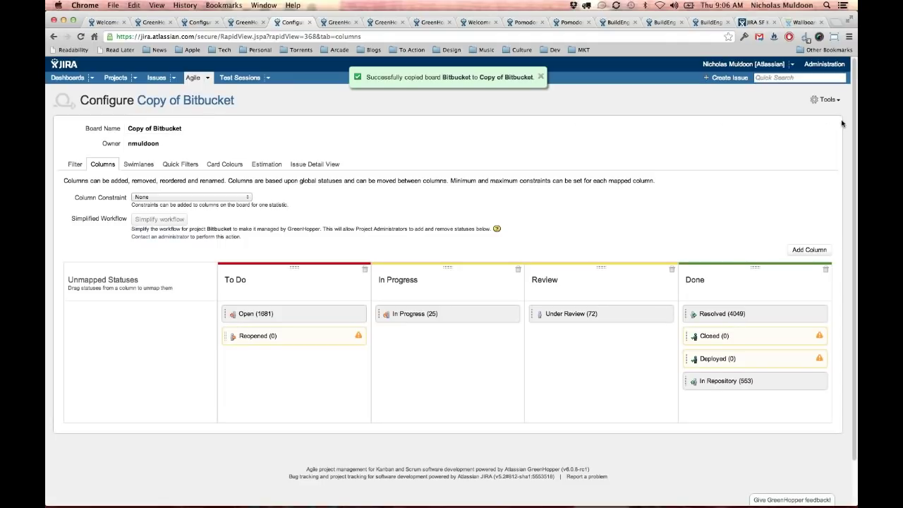
{"action": "left_click", "coordinate": [825, 100]}
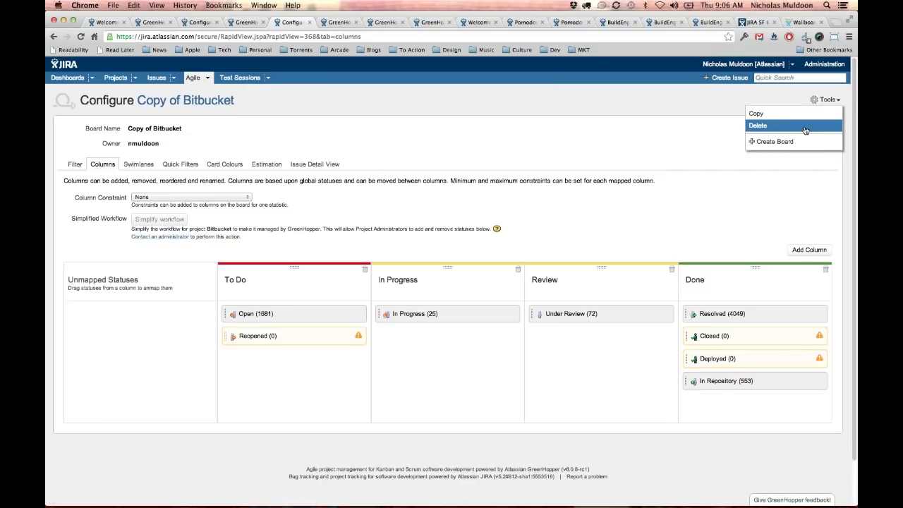
{"action": "left_click", "coordinate": [804, 126]}
{"action": "left_click", "coordinate": [511, 345]}
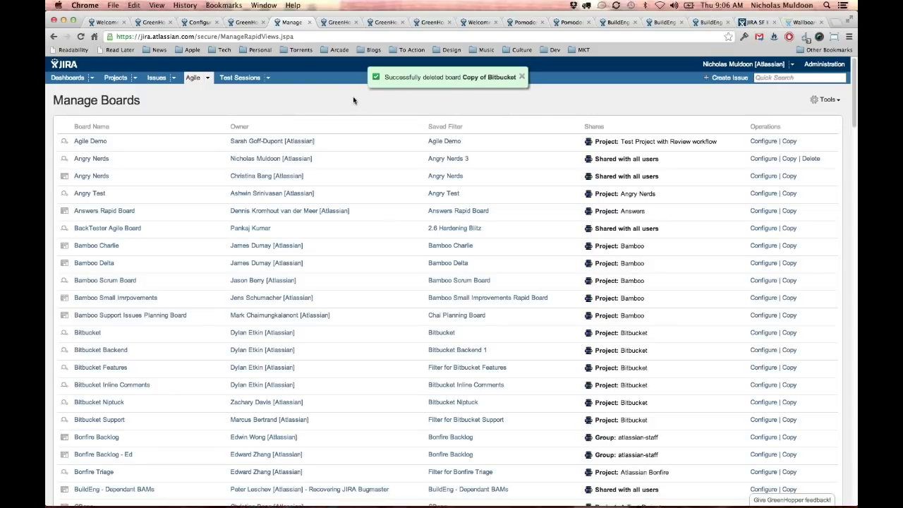
Reopen the original Bitbucket board and display its column configuration.
{"action": "left_click", "coordinate": [83, 333]}
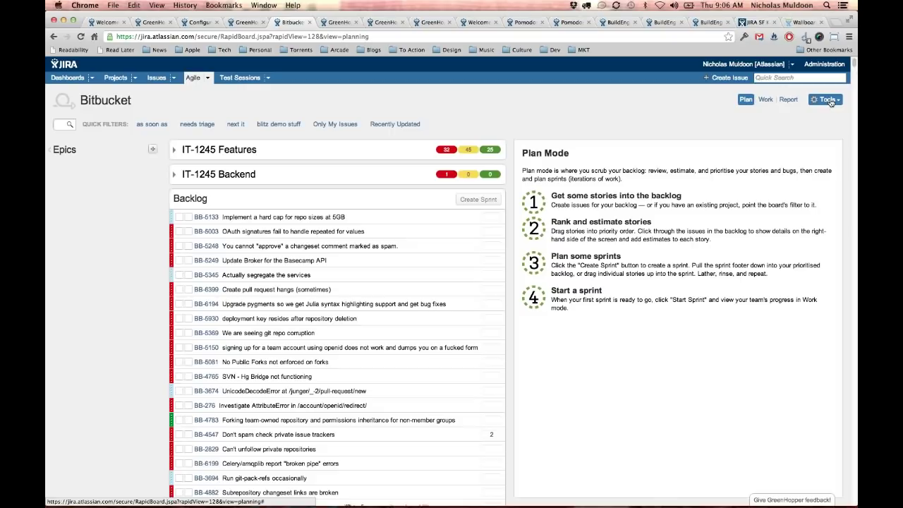
{"action": "left_click", "coordinate": [830, 101]}
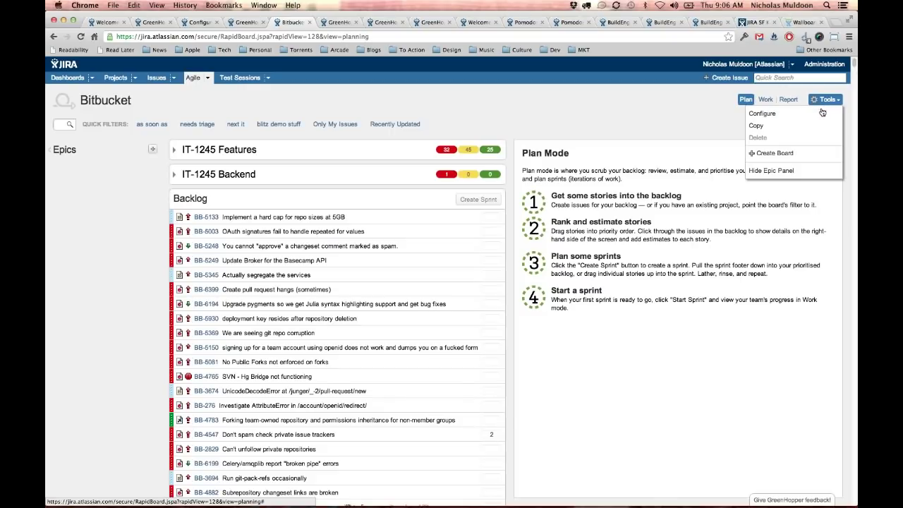
{"action": "left_click", "coordinate": [762, 114]}
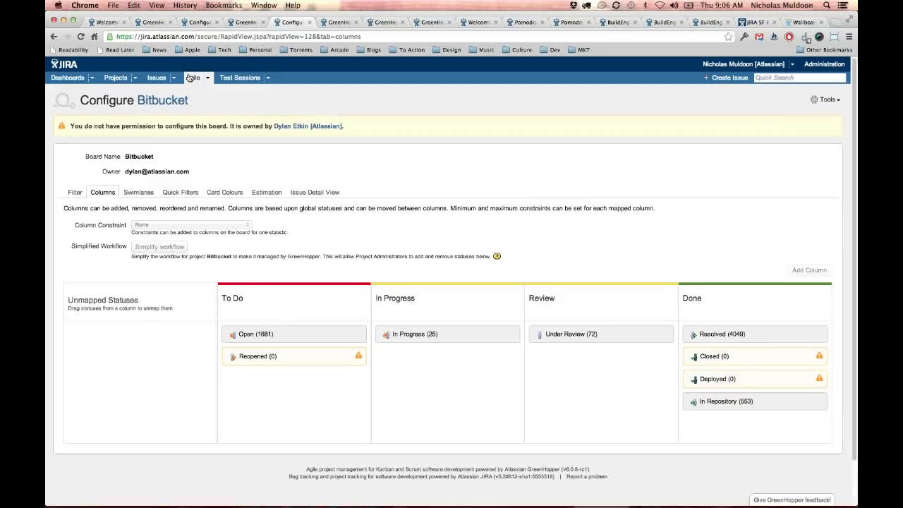
Bring up the GreenHopper Getting Started page of the local JIRA.
{"action": "left_click", "coordinate": [107, 22]}
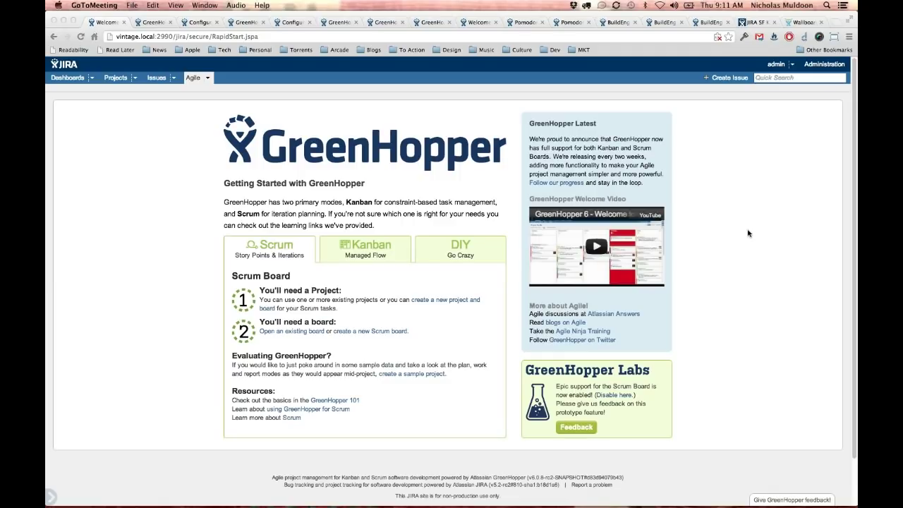
{"action": "left_click", "coordinate": [710, 129]}
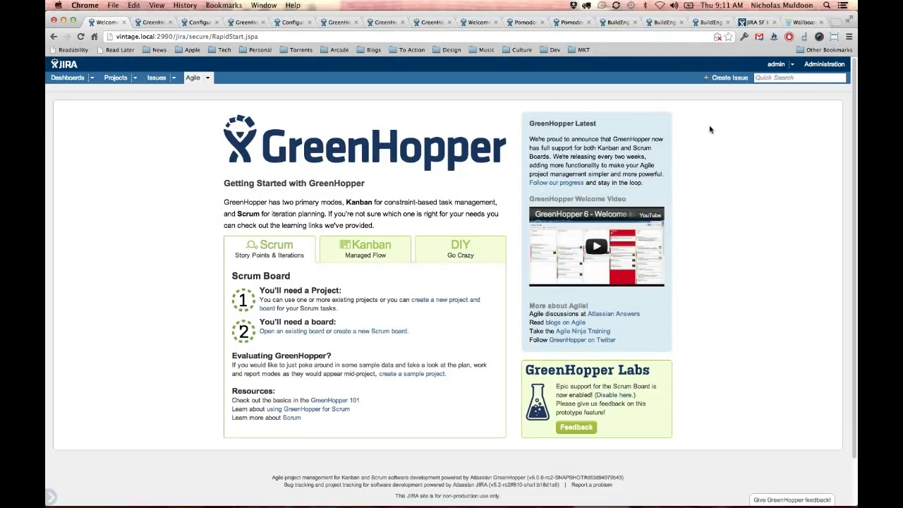
Display the GreenHopper Team Scrum board in plan mode and check the Agile options for the Classic entry.
{"action": "left_click", "coordinate": [244, 23]}
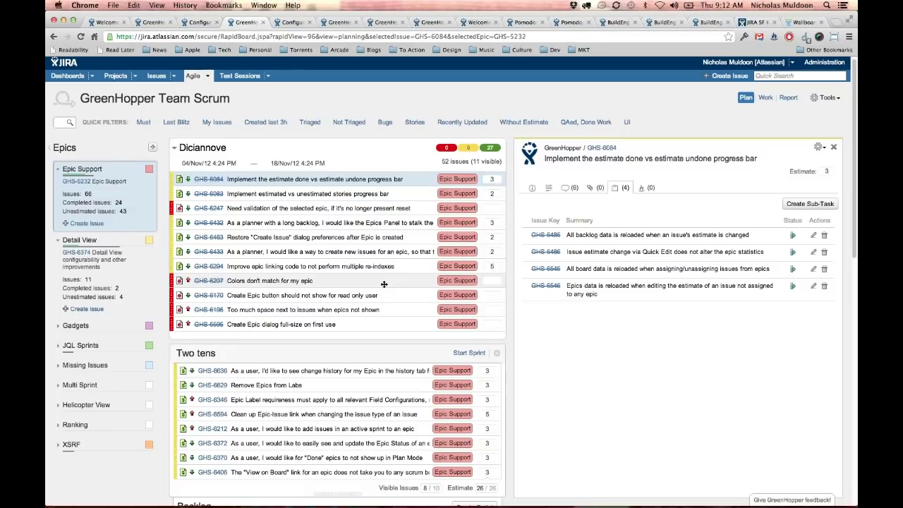
{"action": "scroll", "coordinate": [338, 367], "scroll_direction": "down", "scroll_amount": 1}
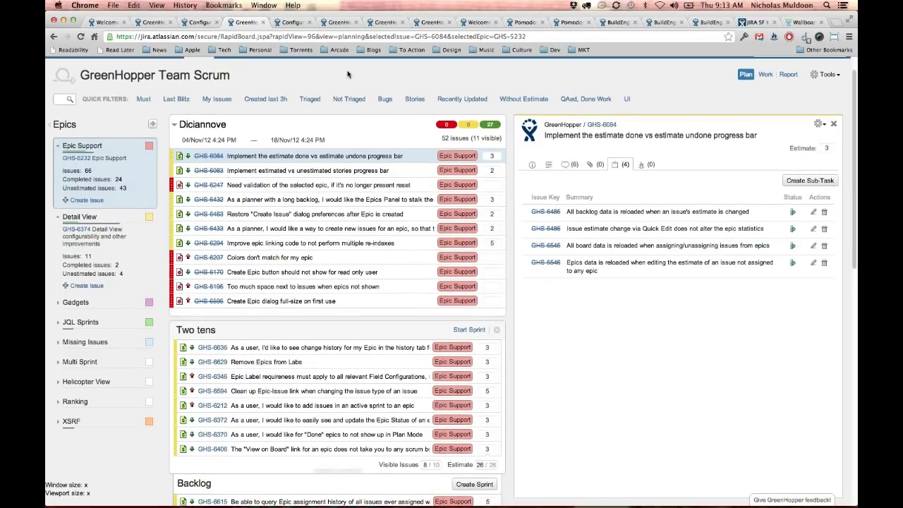
{"action": "left_click", "coordinate": [192, 77]}
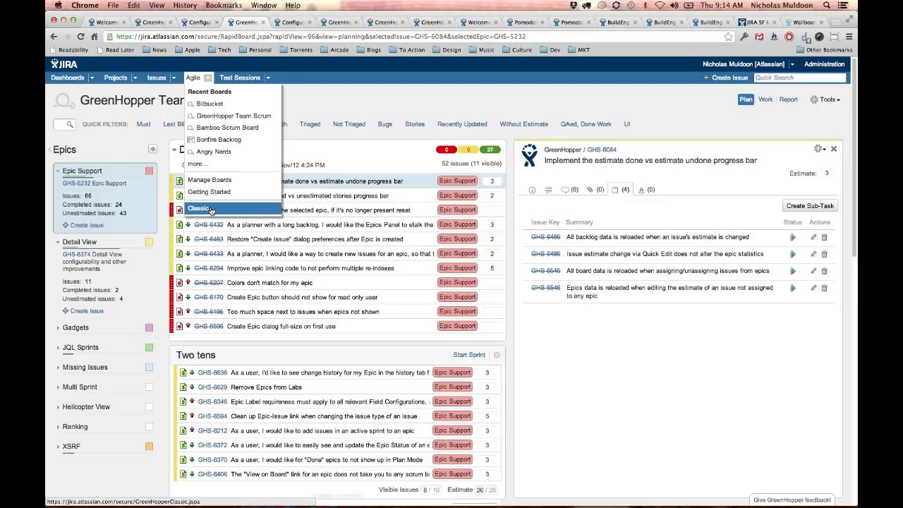
{"action": "left_click", "coordinate": [519, 101]}
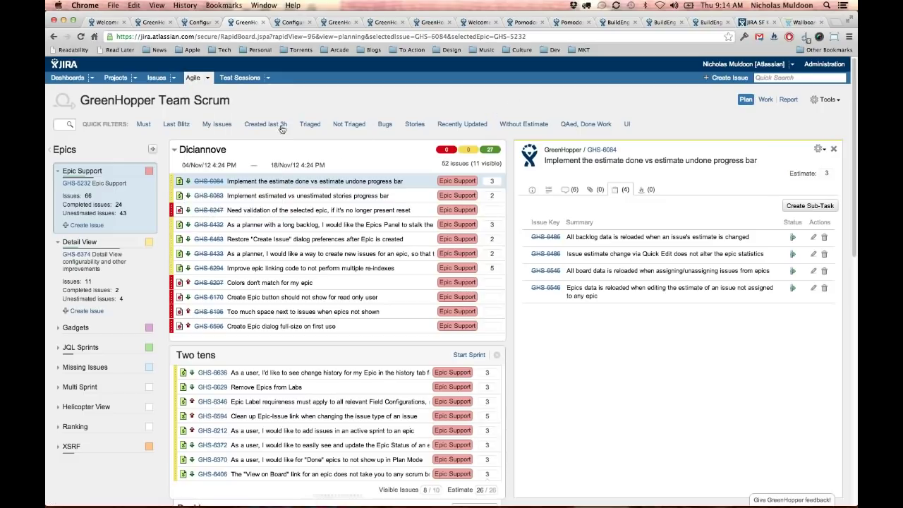
Open the agile board on jdog.atlassian.net in a new browser tab.
{"action": "key", "text": "super+t"}
{"action": "type", "text": "jdog"}
{"action": "key", "text": "Down"}
{"action": "key", "text": "Return"}
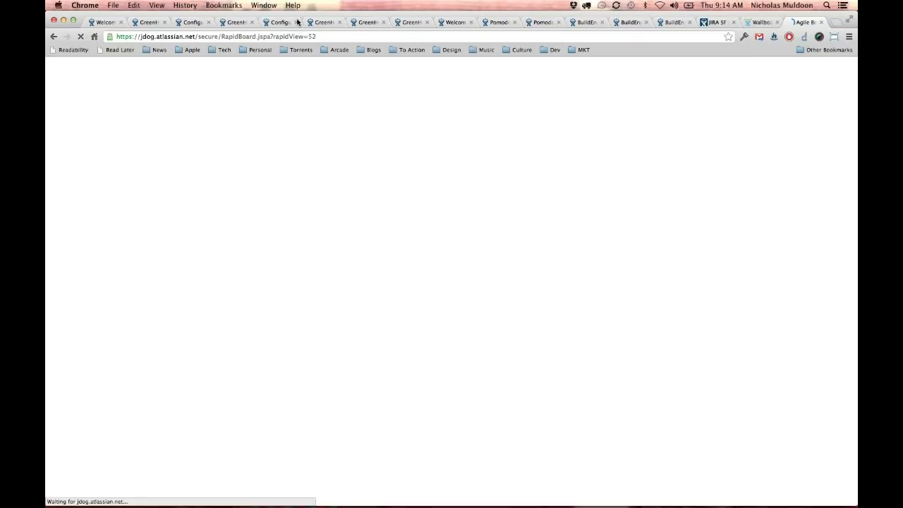
Bring up the GreenHopper Team Scrum board in plan mode from the pages already open.
{"action": "left_click", "coordinate": [326, 23]}
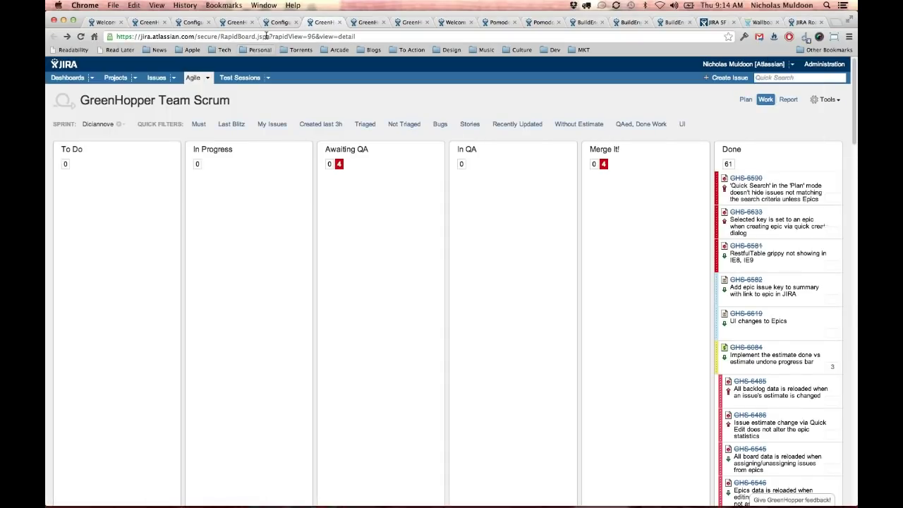
{"action": "left_click", "coordinate": [272, 21]}
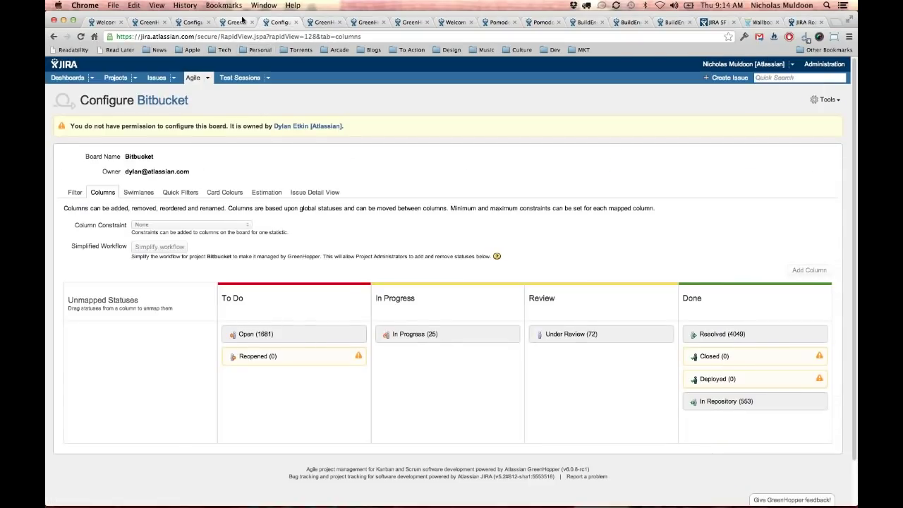
{"action": "left_click", "coordinate": [242, 21]}
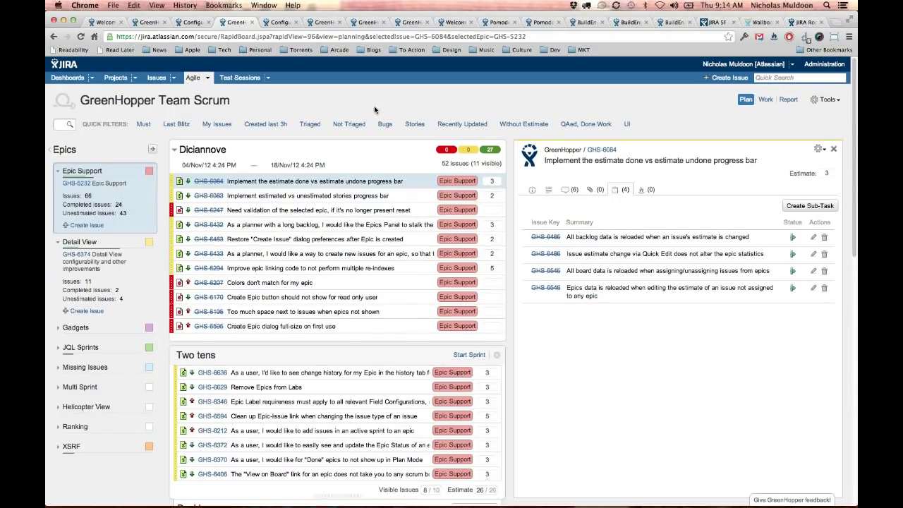
On the JIRA Roadmap board, expand the Express Lane swimlane, select issue JRAROADMAP-215, and collapse the swimlane again.
{"action": "left_click", "coordinate": [804, 23]}
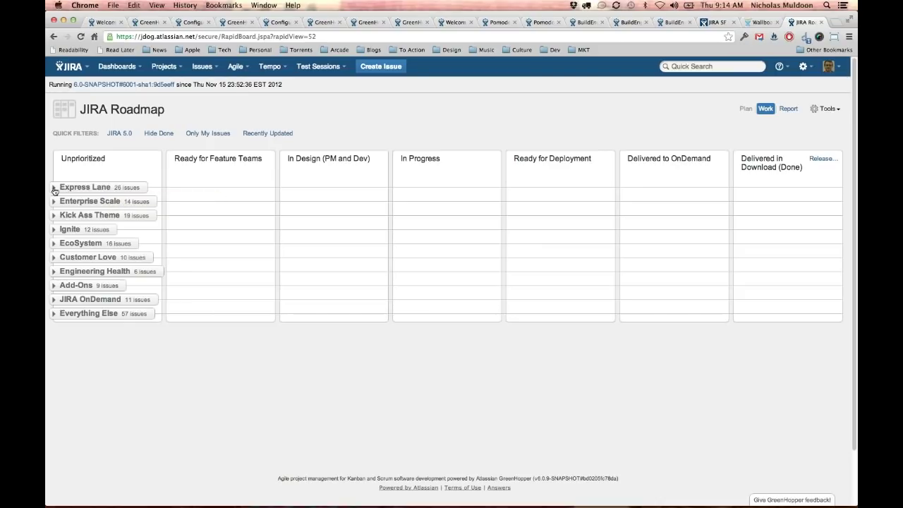
{"action": "left_click", "coordinate": [54, 189]}
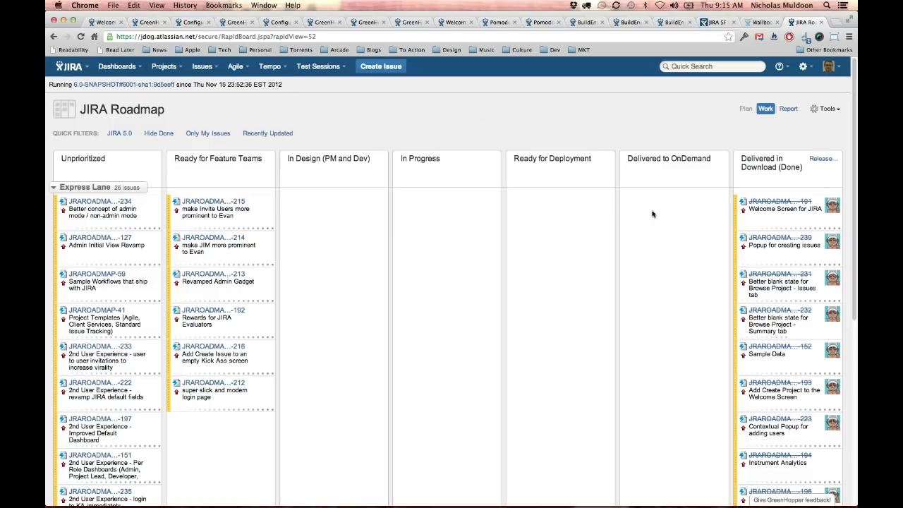
{"action": "mouse_move", "coordinate": [229, 212]}
{"action": "left_mouse_down"}
{"action": "mouse_move", "coordinate": [351, 200]}
{"action": "mouse_move", "coordinate": [727, 200]}
{"action": "mouse_move", "coordinate": [431, 201]}
{"action": "mouse_move", "coordinate": [311, 211]}
{"action": "mouse_move", "coordinate": [497, 210]}
{"action": "mouse_move", "coordinate": [364, 215]}
{"action": "mouse_move", "coordinate": [226, 205]}
{"action": "left_mouse_up"}
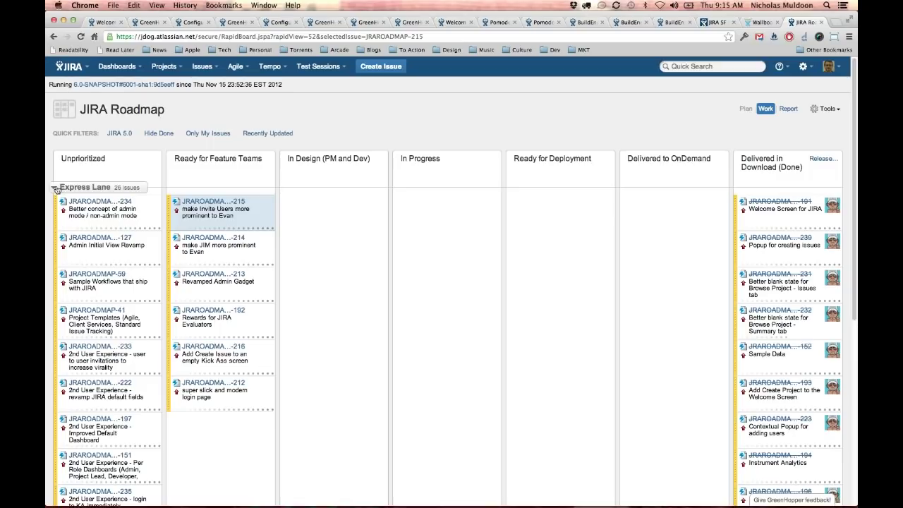
{"action": "left_click", "coordinate": [54, 187]}
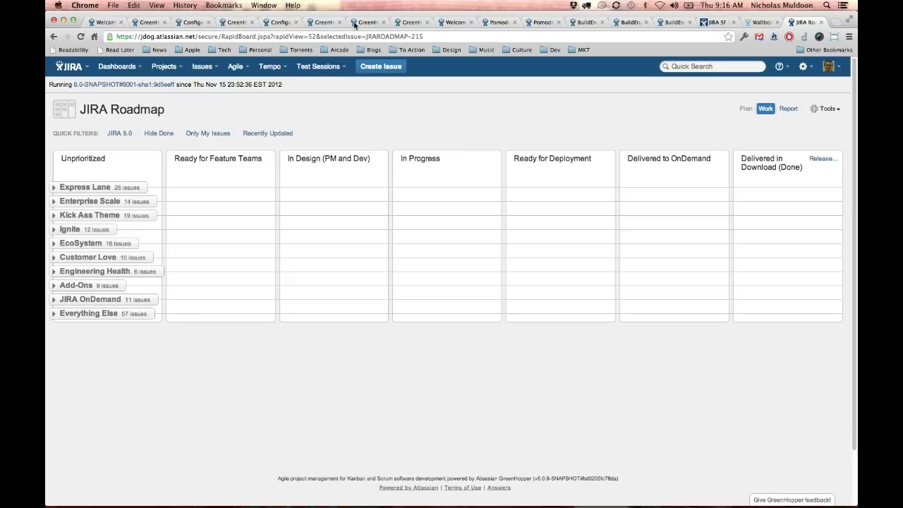
Filter the GreenHopper Team Scrum plan by the JQL Sprints epic and select the page's full web address.
{"action": "left_click", "coordinate": [239, 23]}
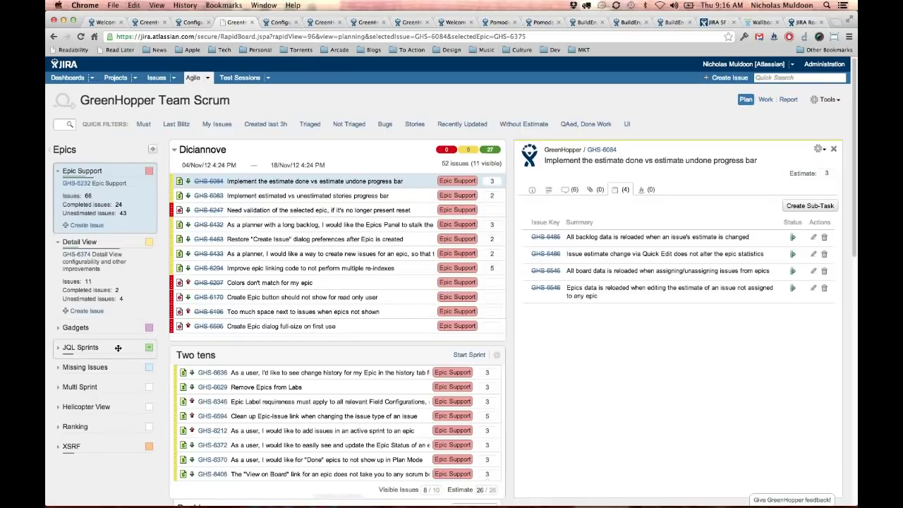
{"action": "left_click", "coordinate": [118, 348]}
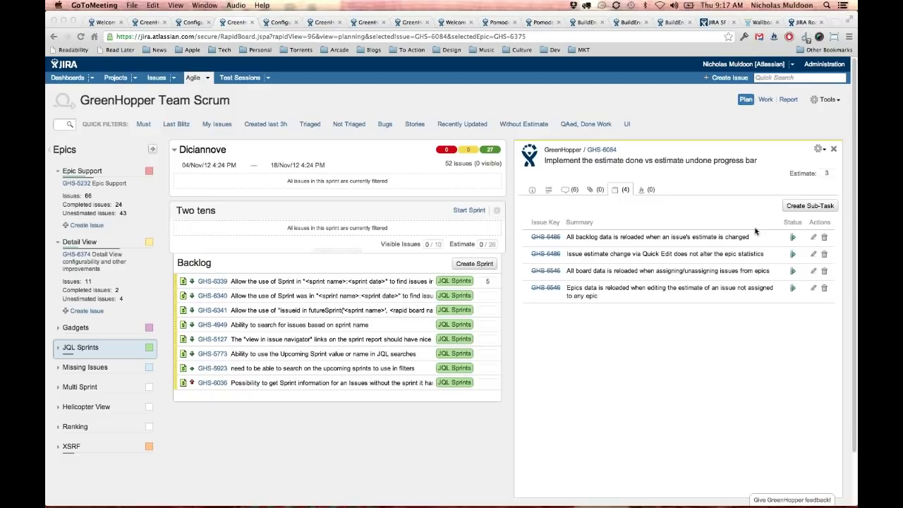
{"action": "left_click", "coordinate": [462, 36]}
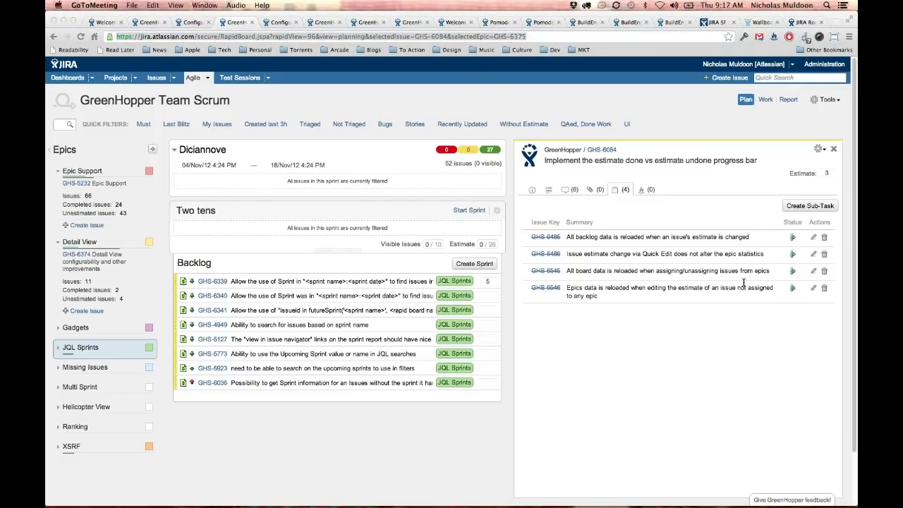